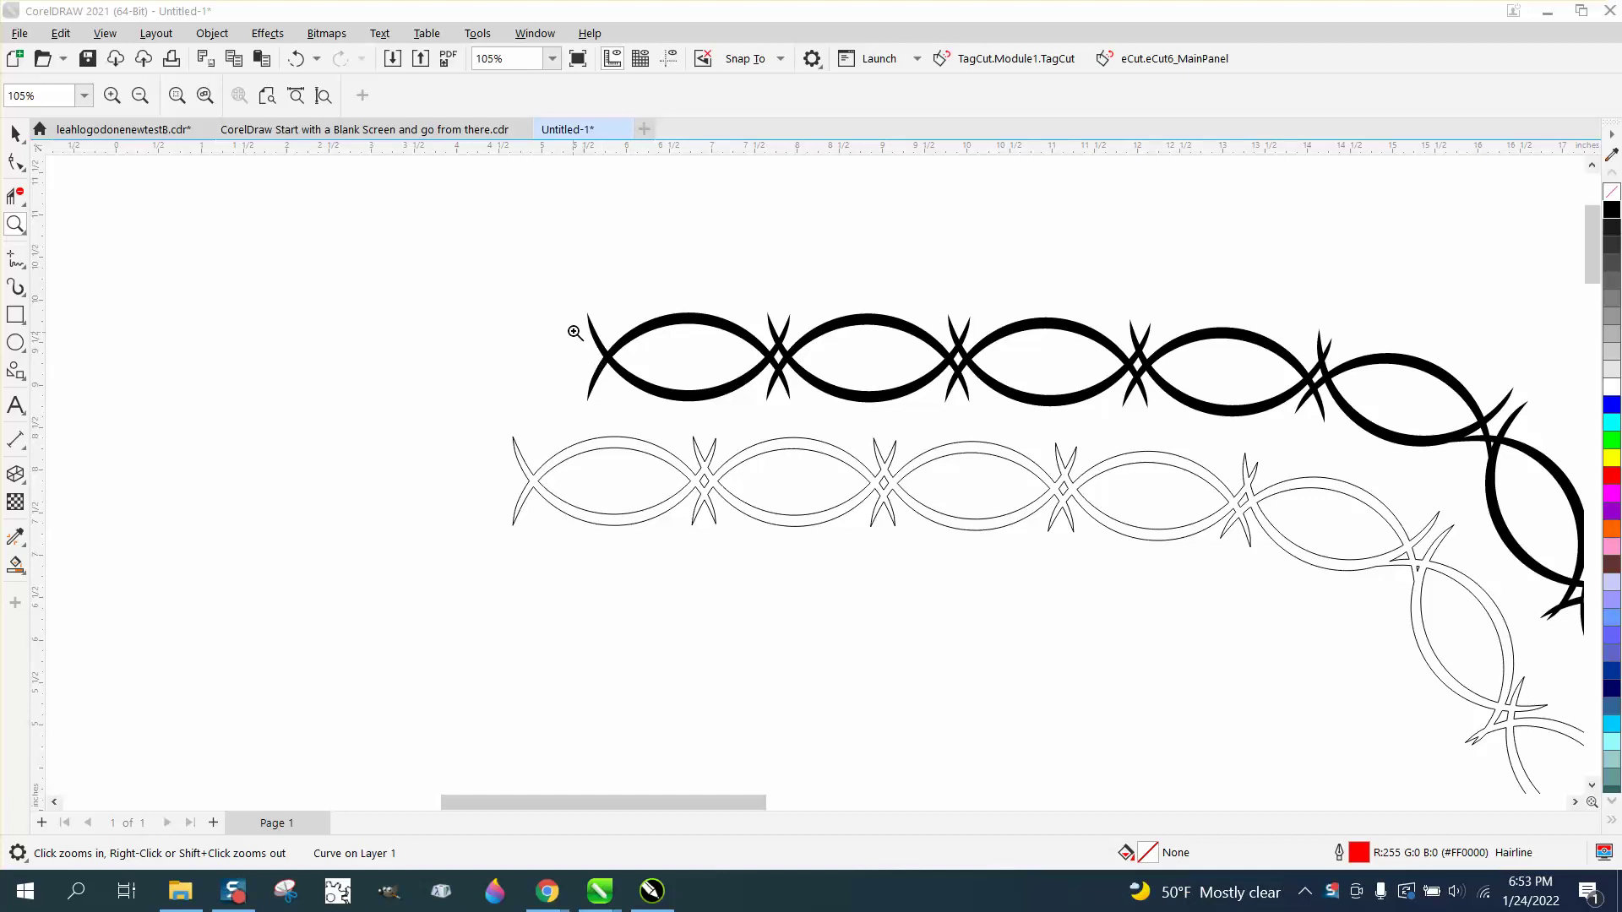
# - Zoom out and undo the recent chain edits, removing the green barbed-wire chain
pyautogui.scroll(-5, 567, 293)
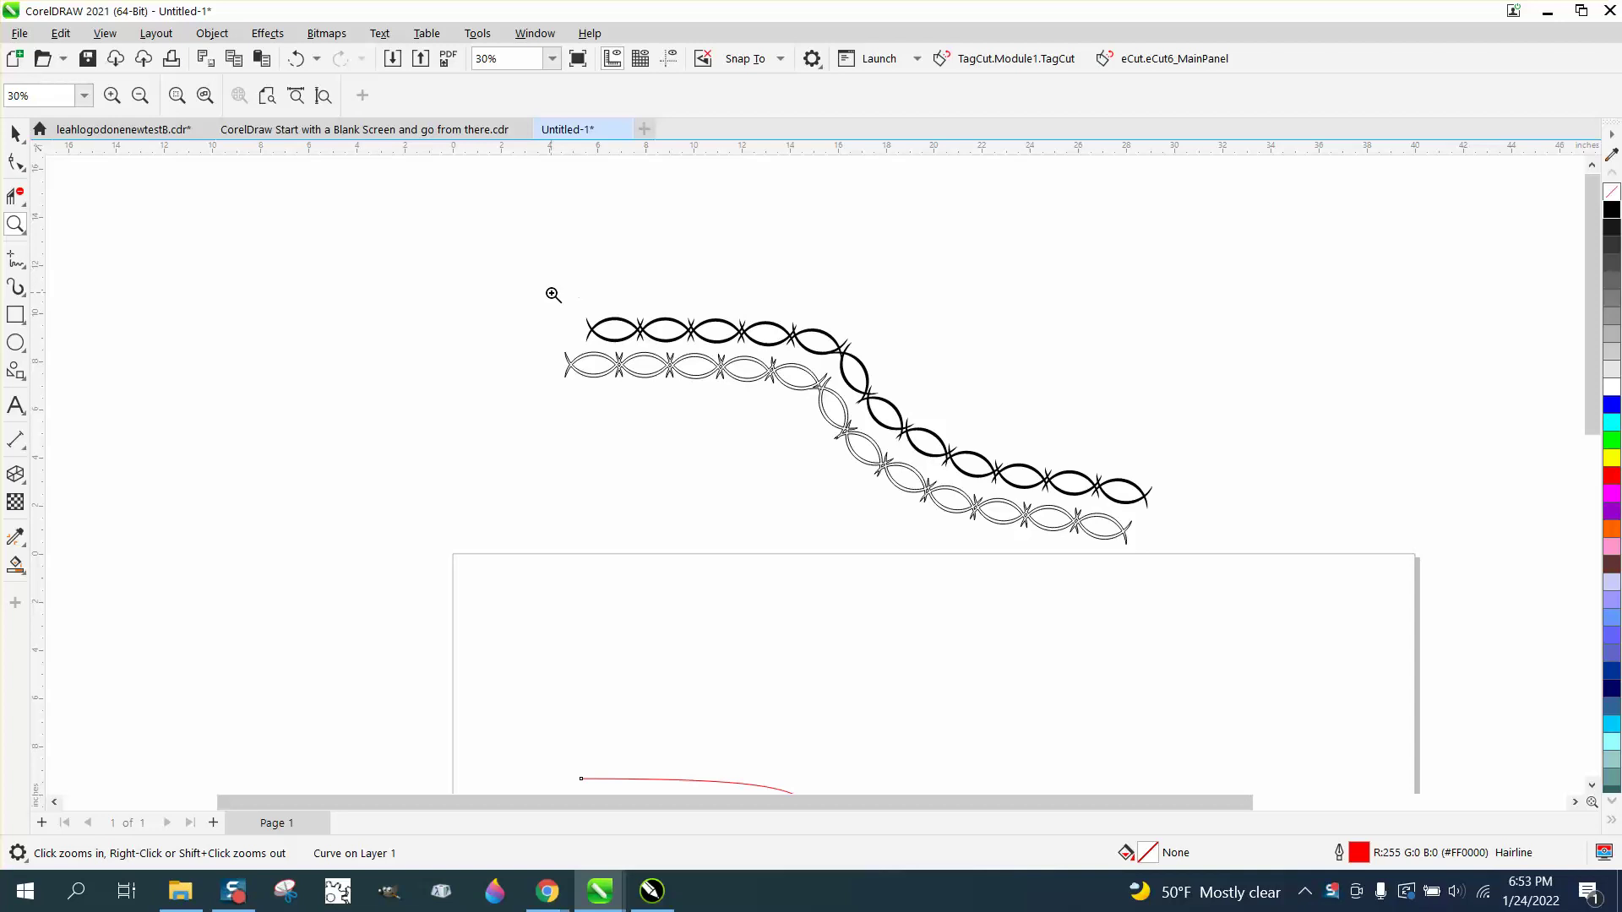
pyautogui.scroll(-3, 547, 297)
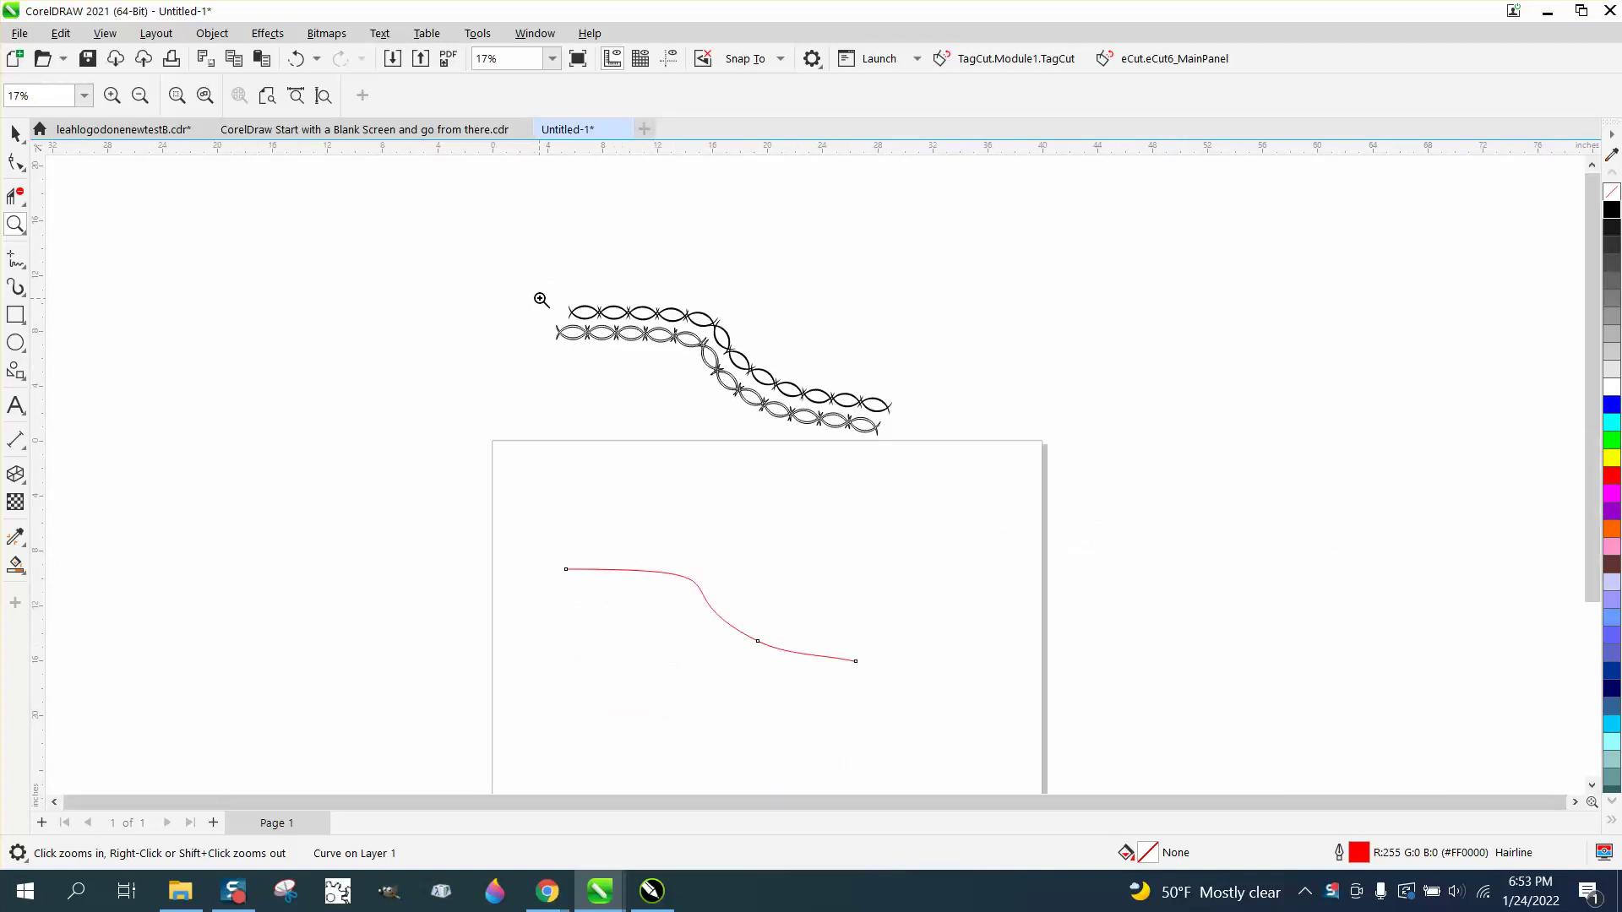
pyautogui.click(297, 61)
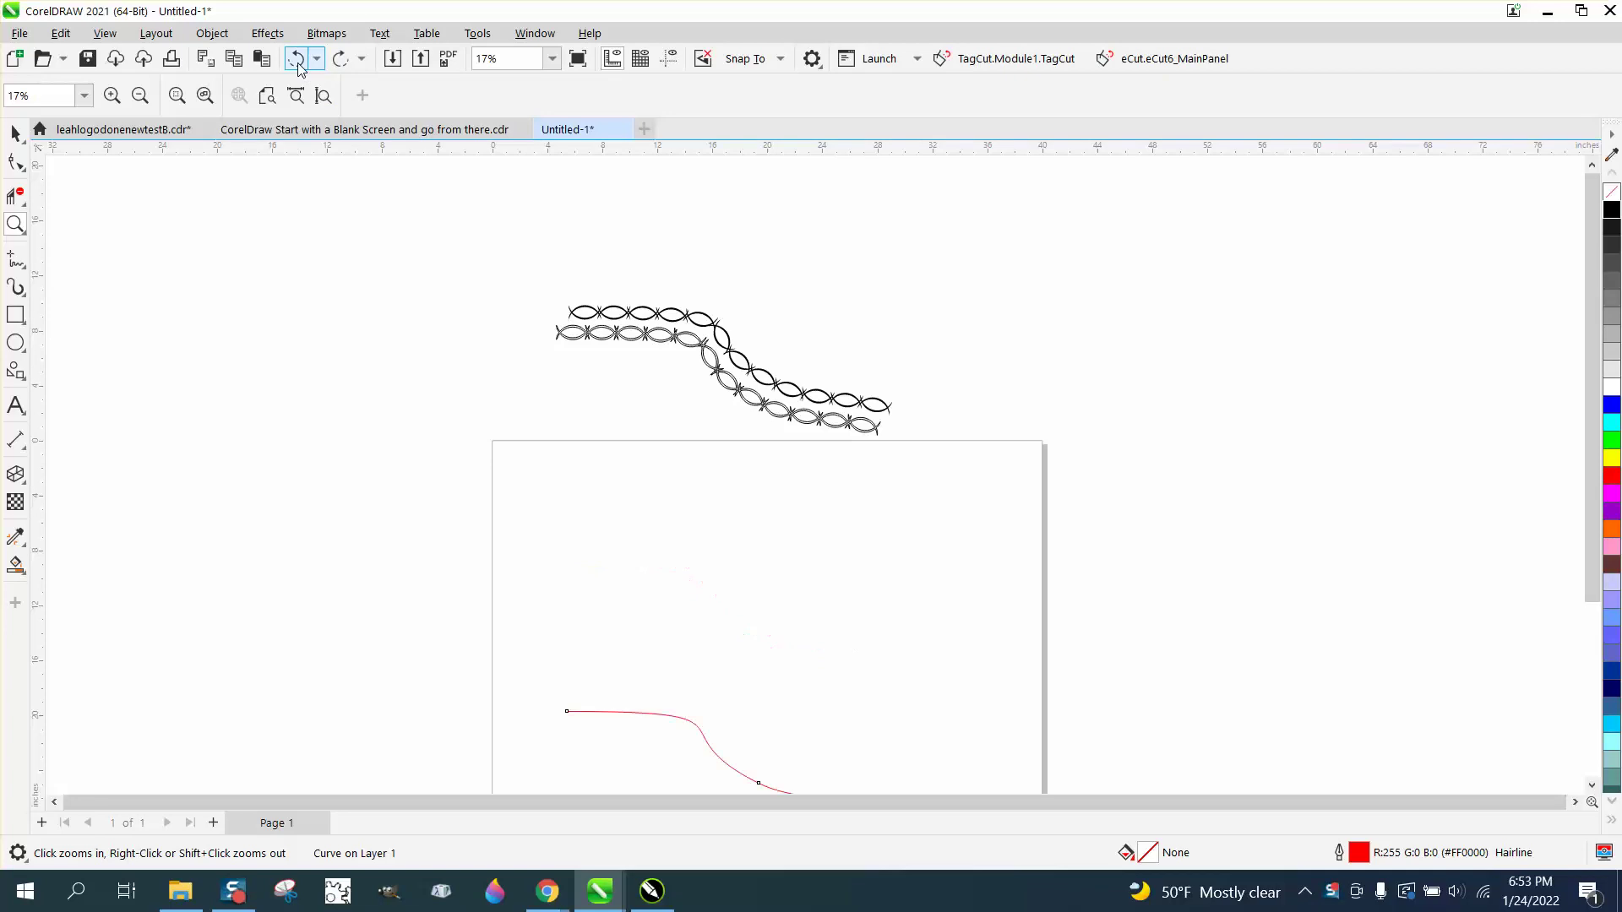
pyautogui.click(298, 61)
pyautogui.click(298, 61)
pyautogui.click(297, 61)
pyautogui.click(297, 61)
pyautogui.click(297, 61)
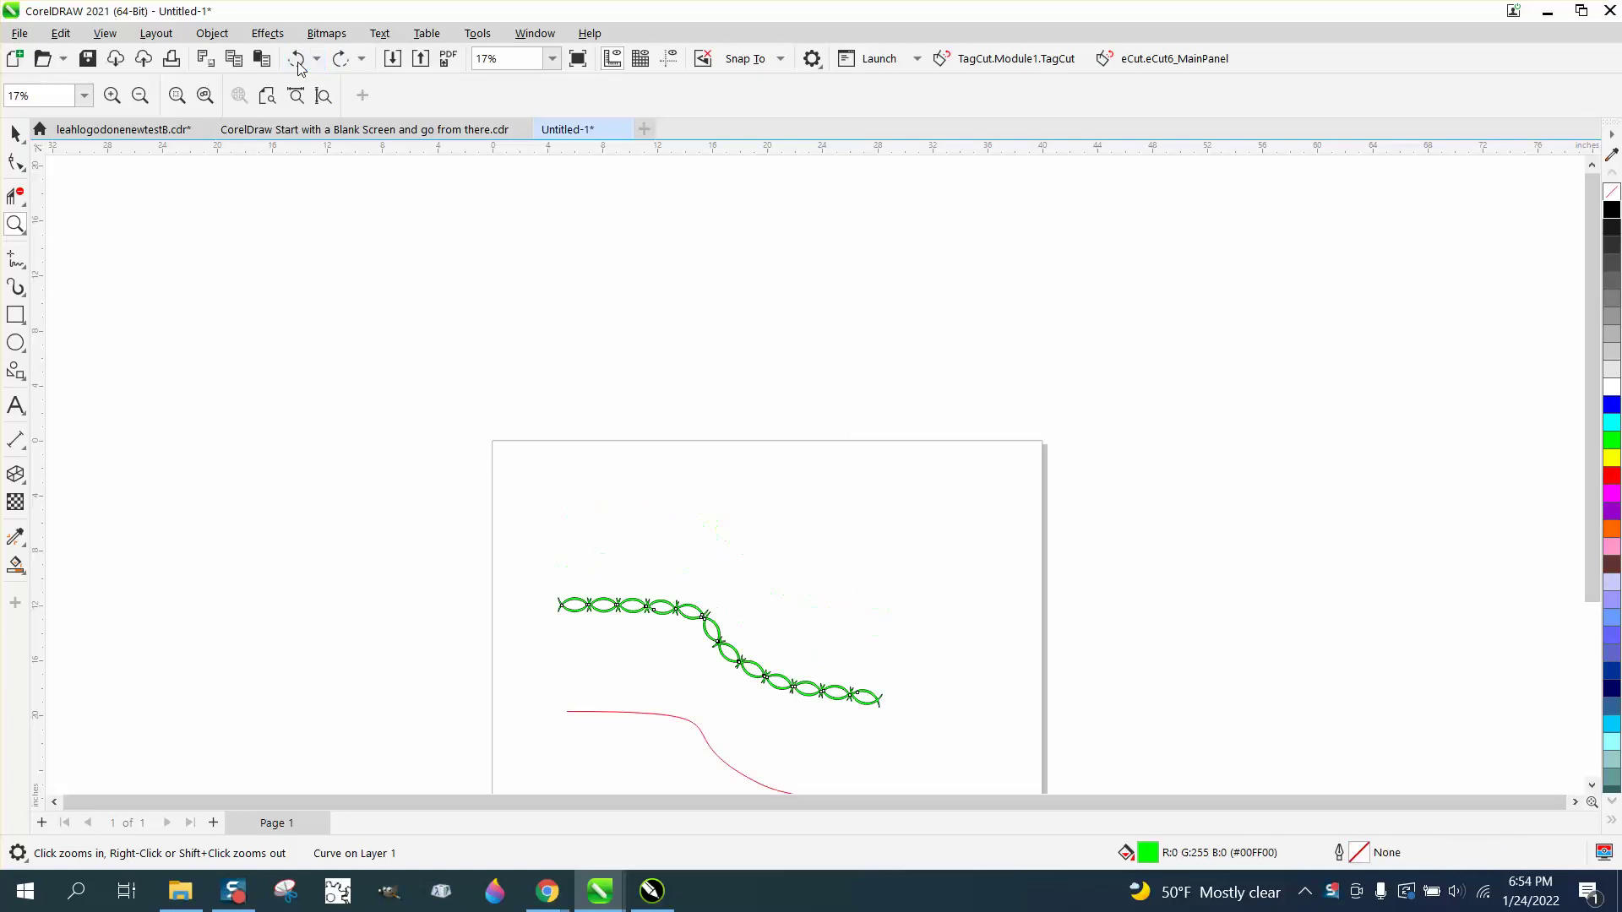
pyautogui.click(297, 61)
pyautogui.click(298, 61)
pyautogui.click(298, 60)
# - Undo back to the single barbed-wire link, then redo once to restore the red curve
pyautogui.click(297, 61)
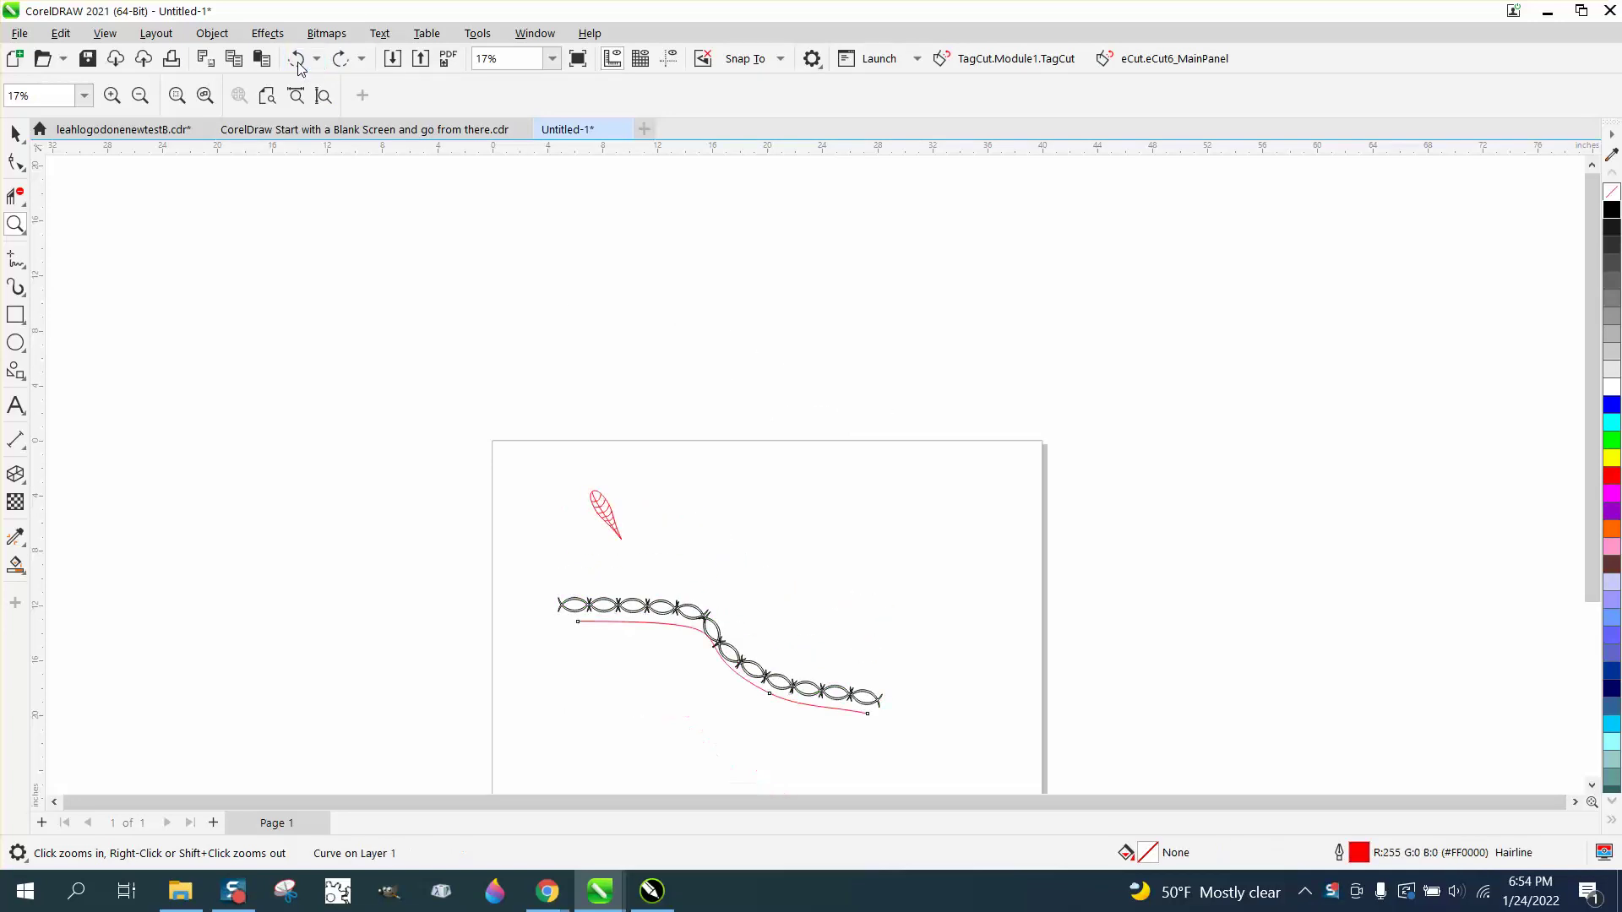
pyautogui.click(298, 61)
pyautogui.click(297, 61)
pyautogui.click(297, 61)
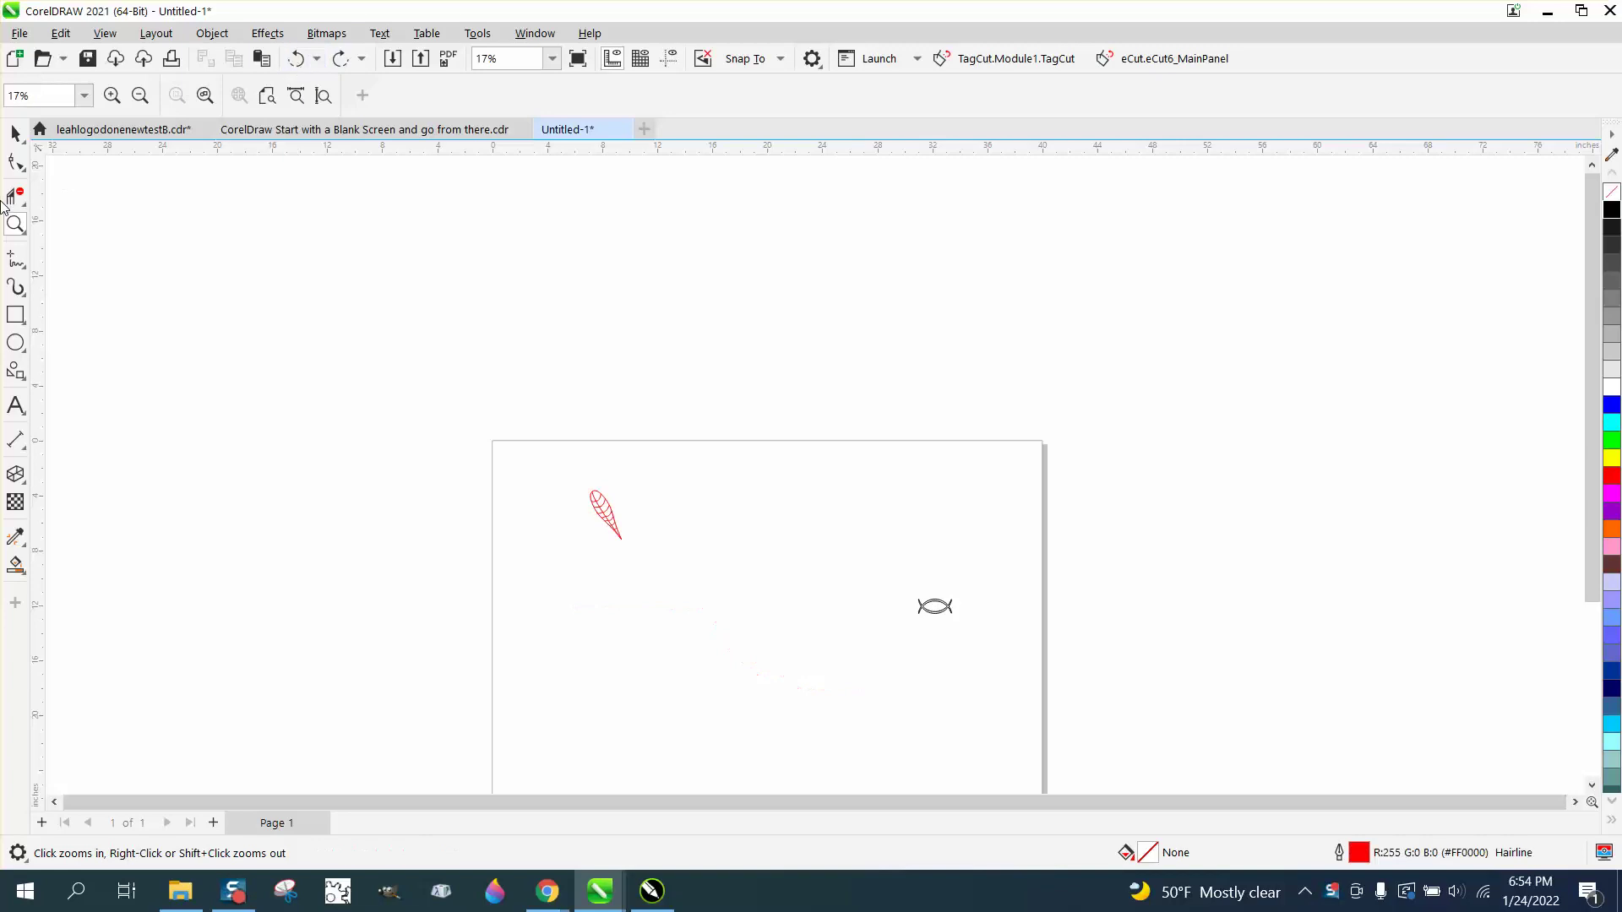
pyautogui.click(340, 61)
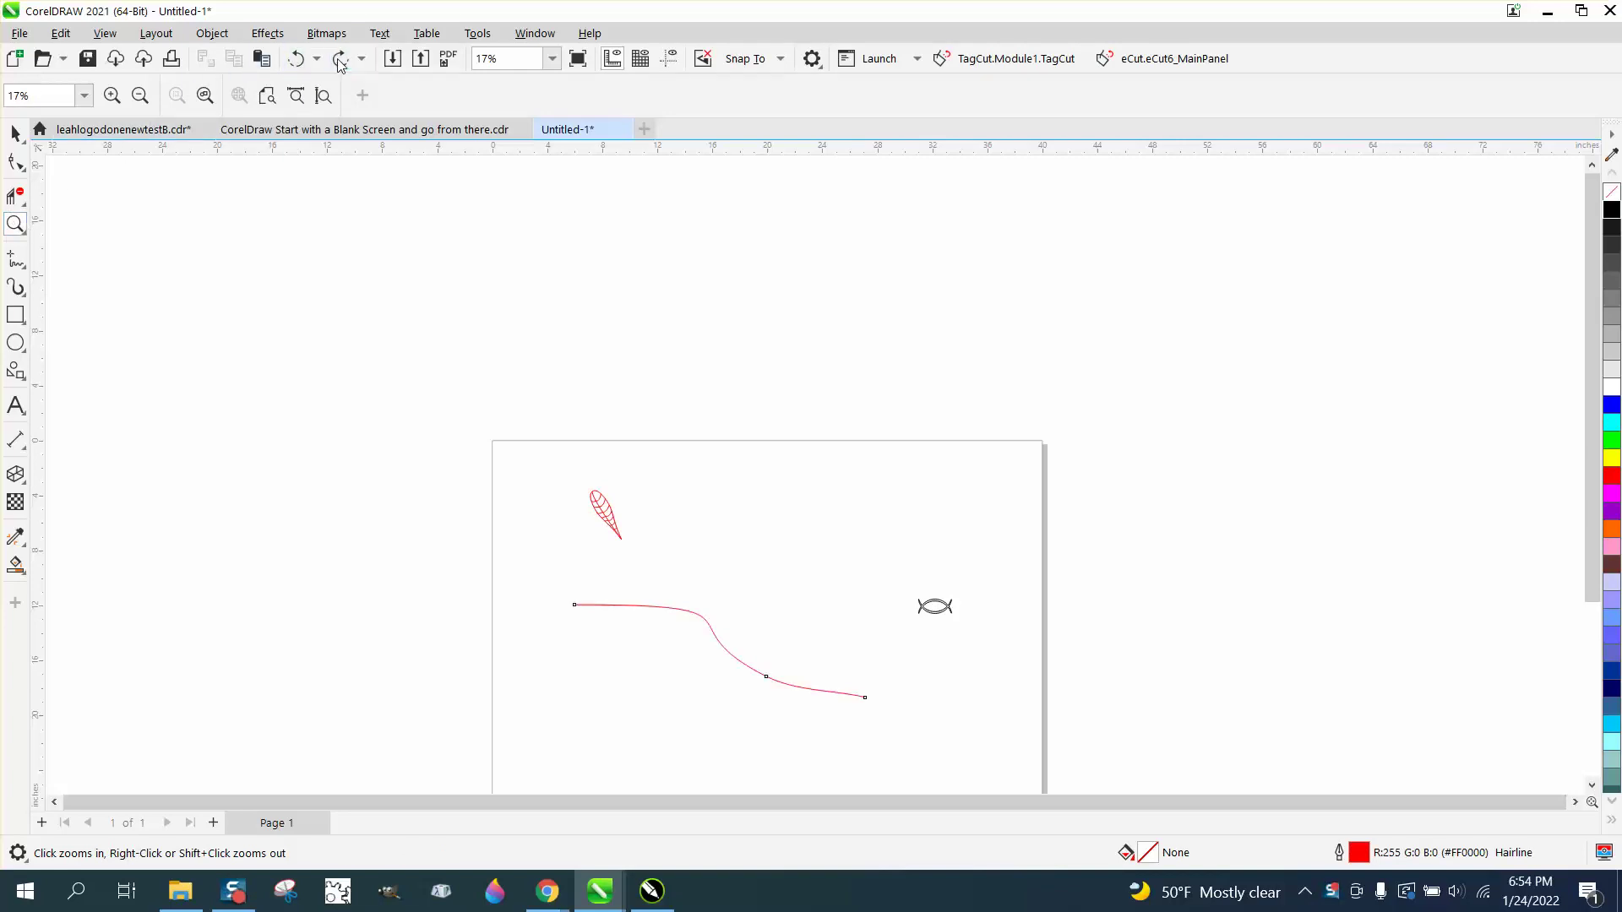
# - Set up Fit Objects to Path for the barbed-wire link, with the red curve as path and 11 copies
pyautogui.moveTo(522, 468); pyautogui.dragTo(1141, 767)
pyautogui.click(16, 133)
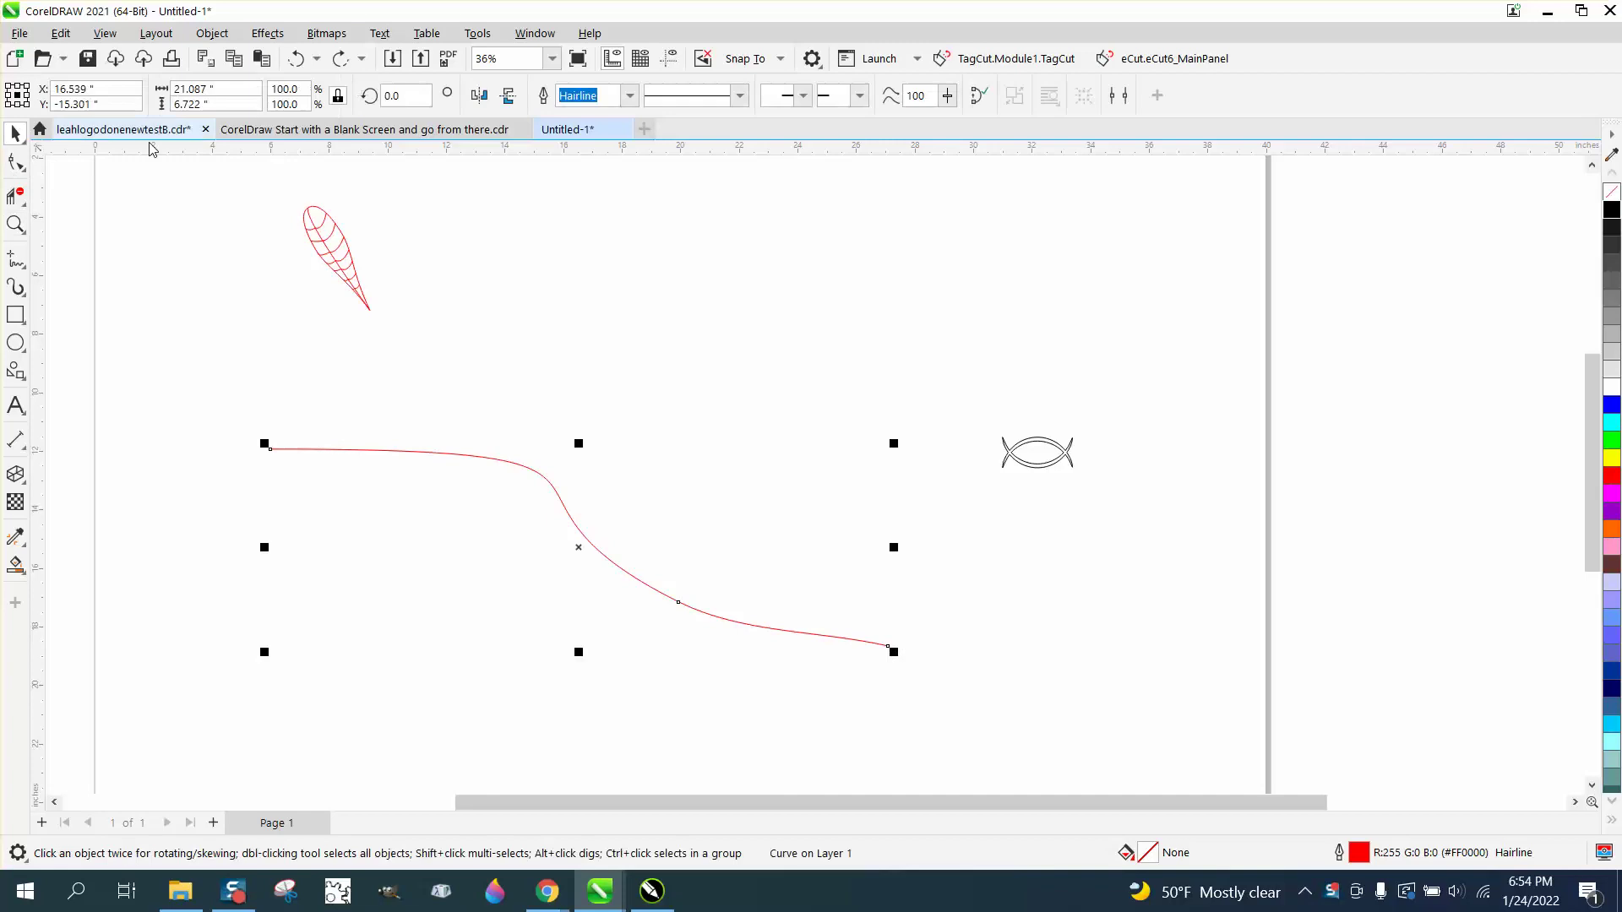
pyautogui.click(1036, 468)
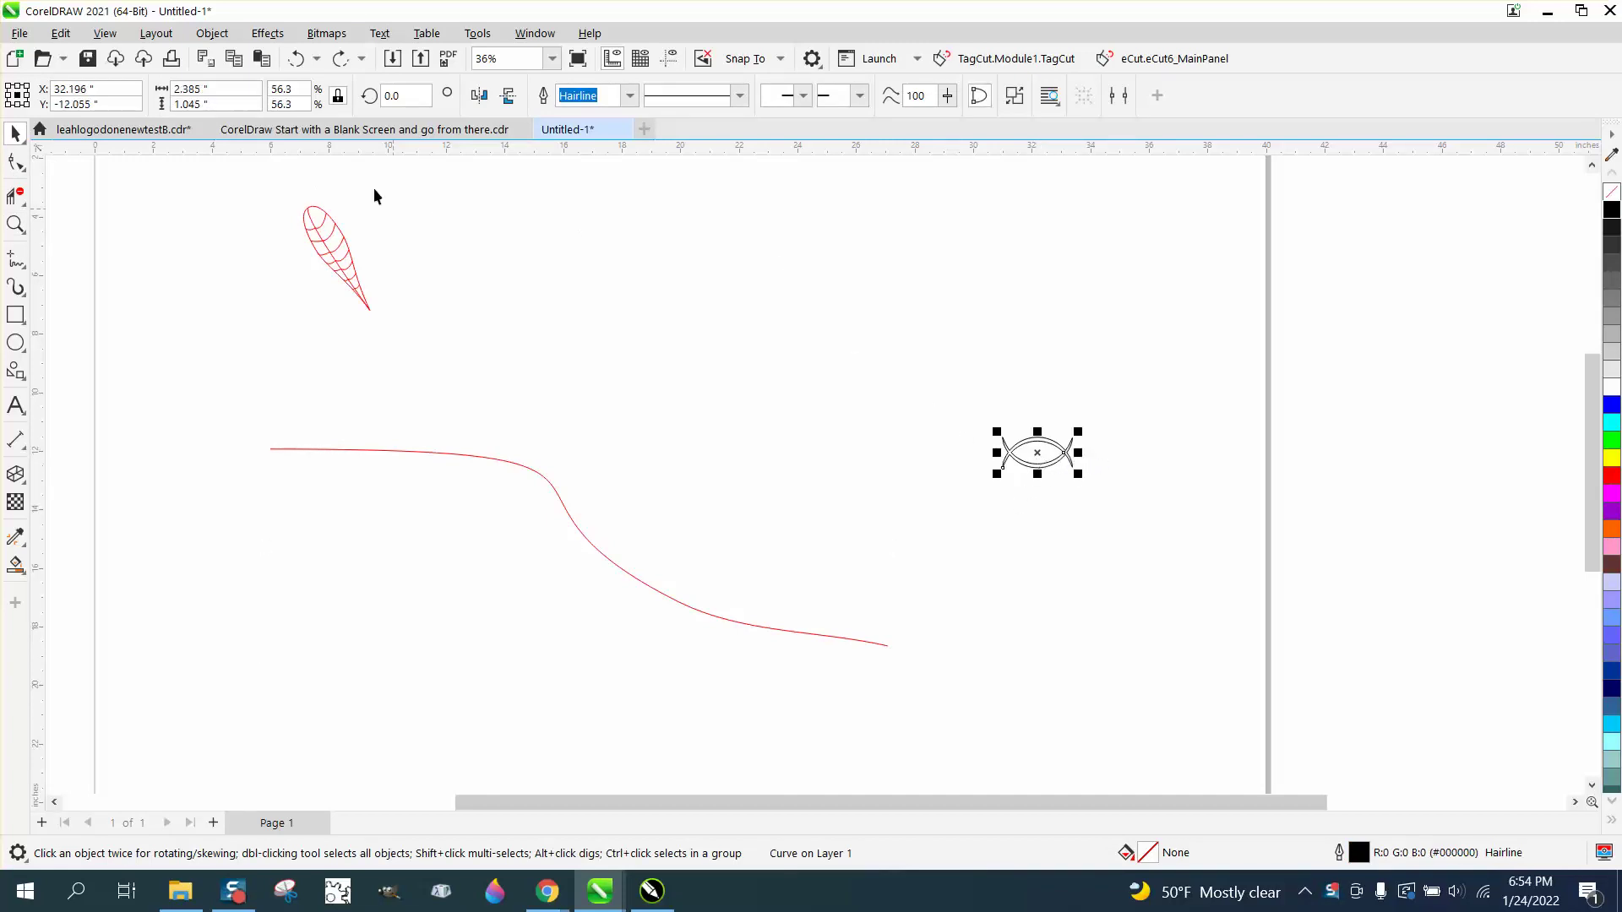
pyautogui.click(212, 34)
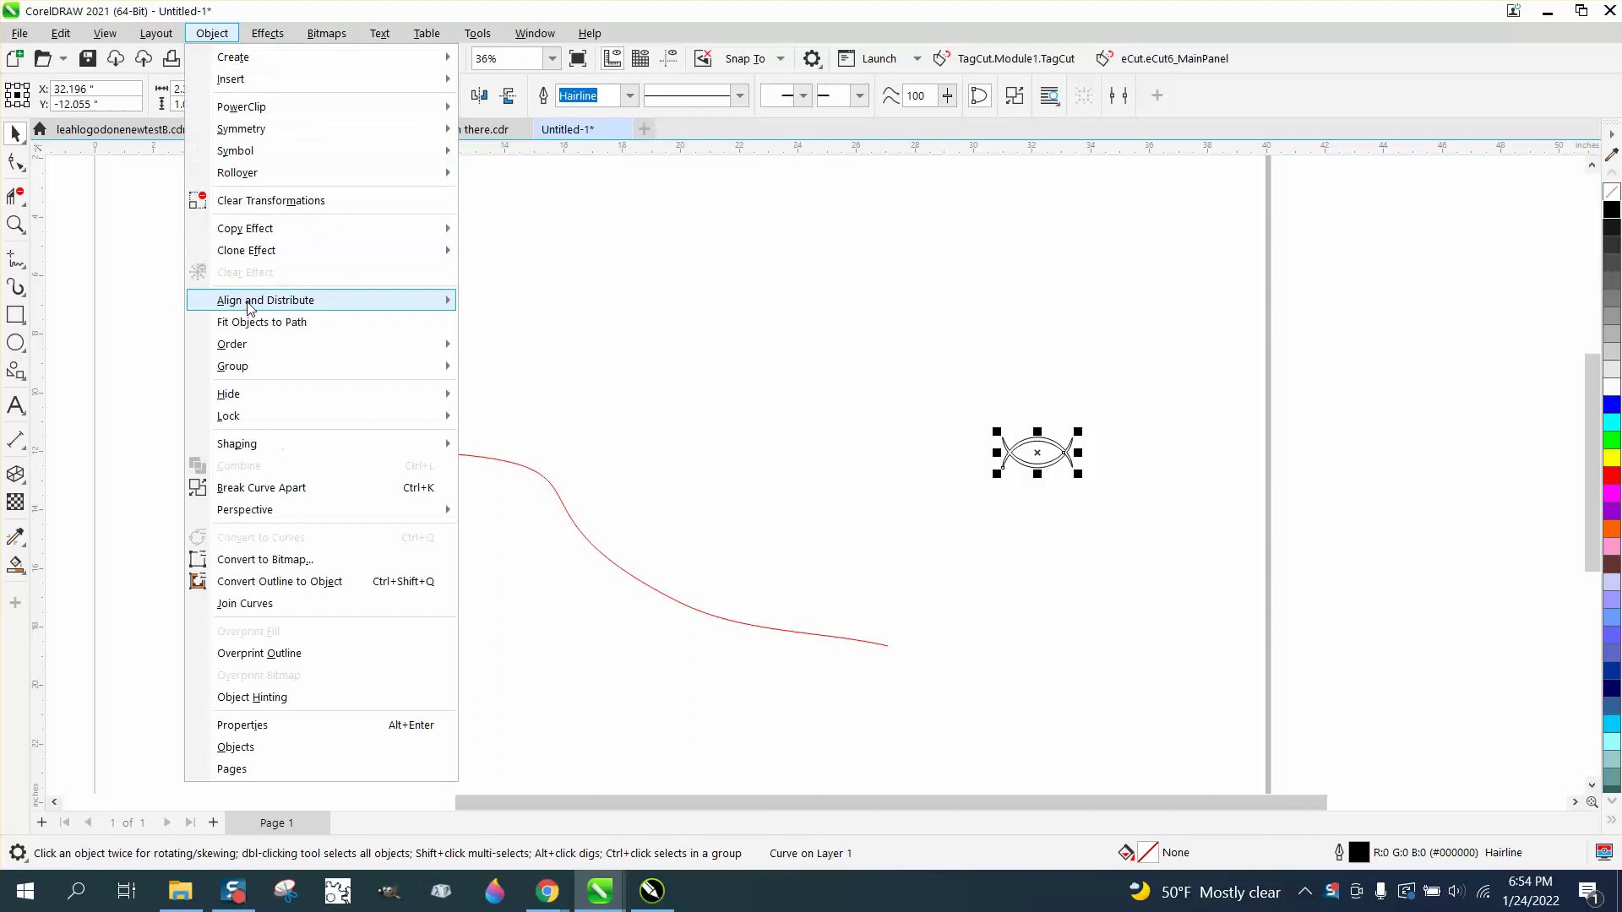
pyautogui.click(263, 325)
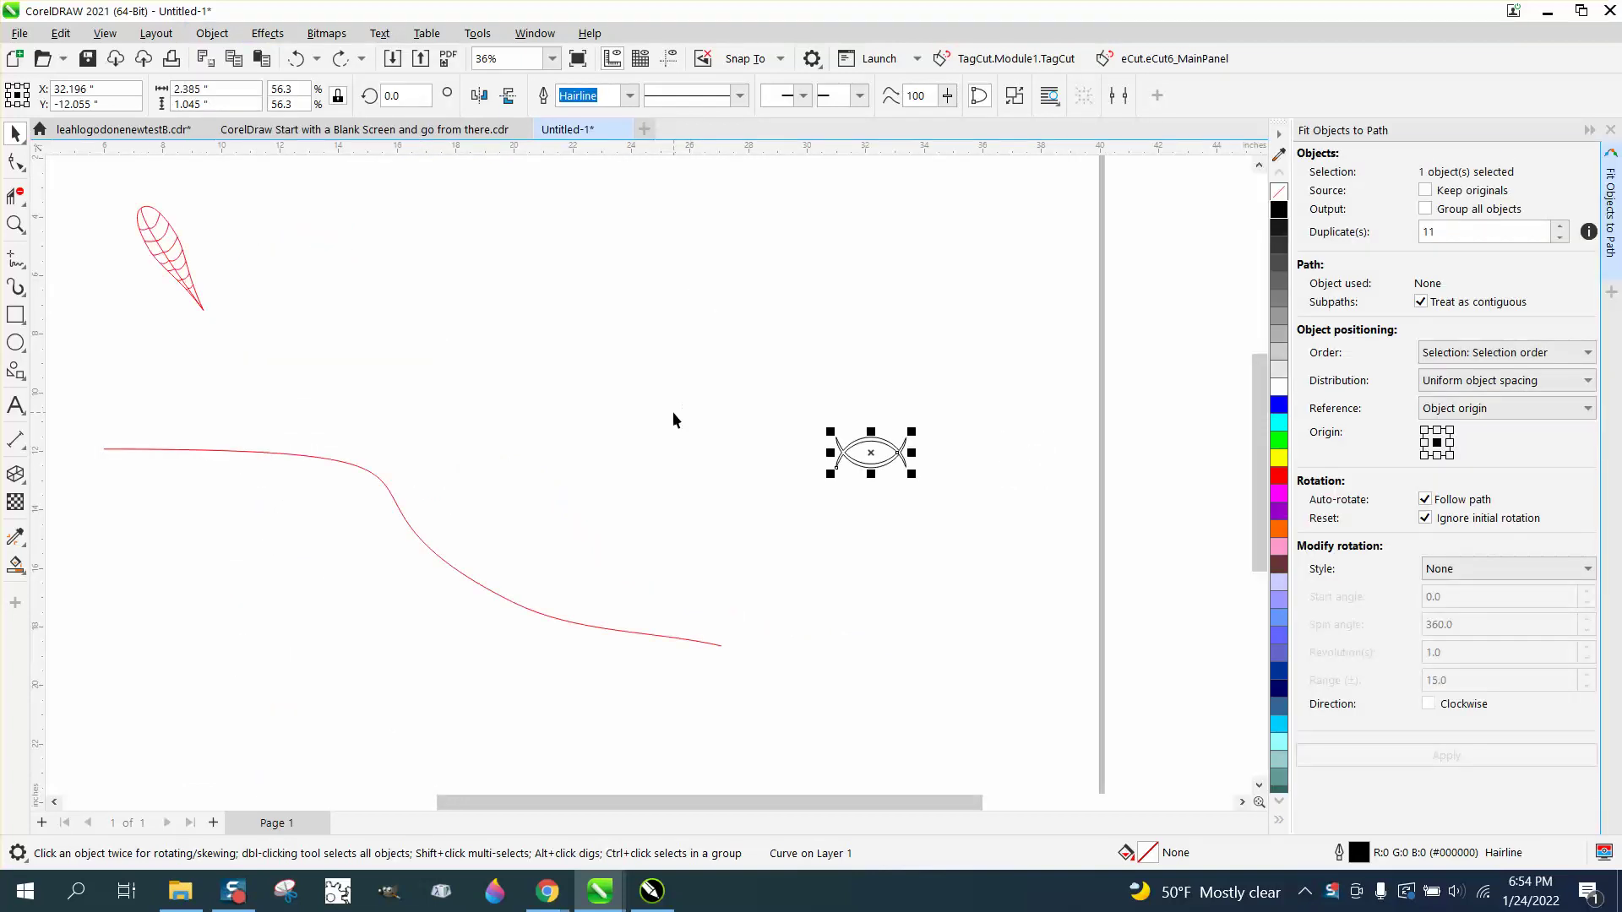
pyautogui.keyDown('shift'); pyautogui.click(577, 622); pyautogui.keyUp('shift')
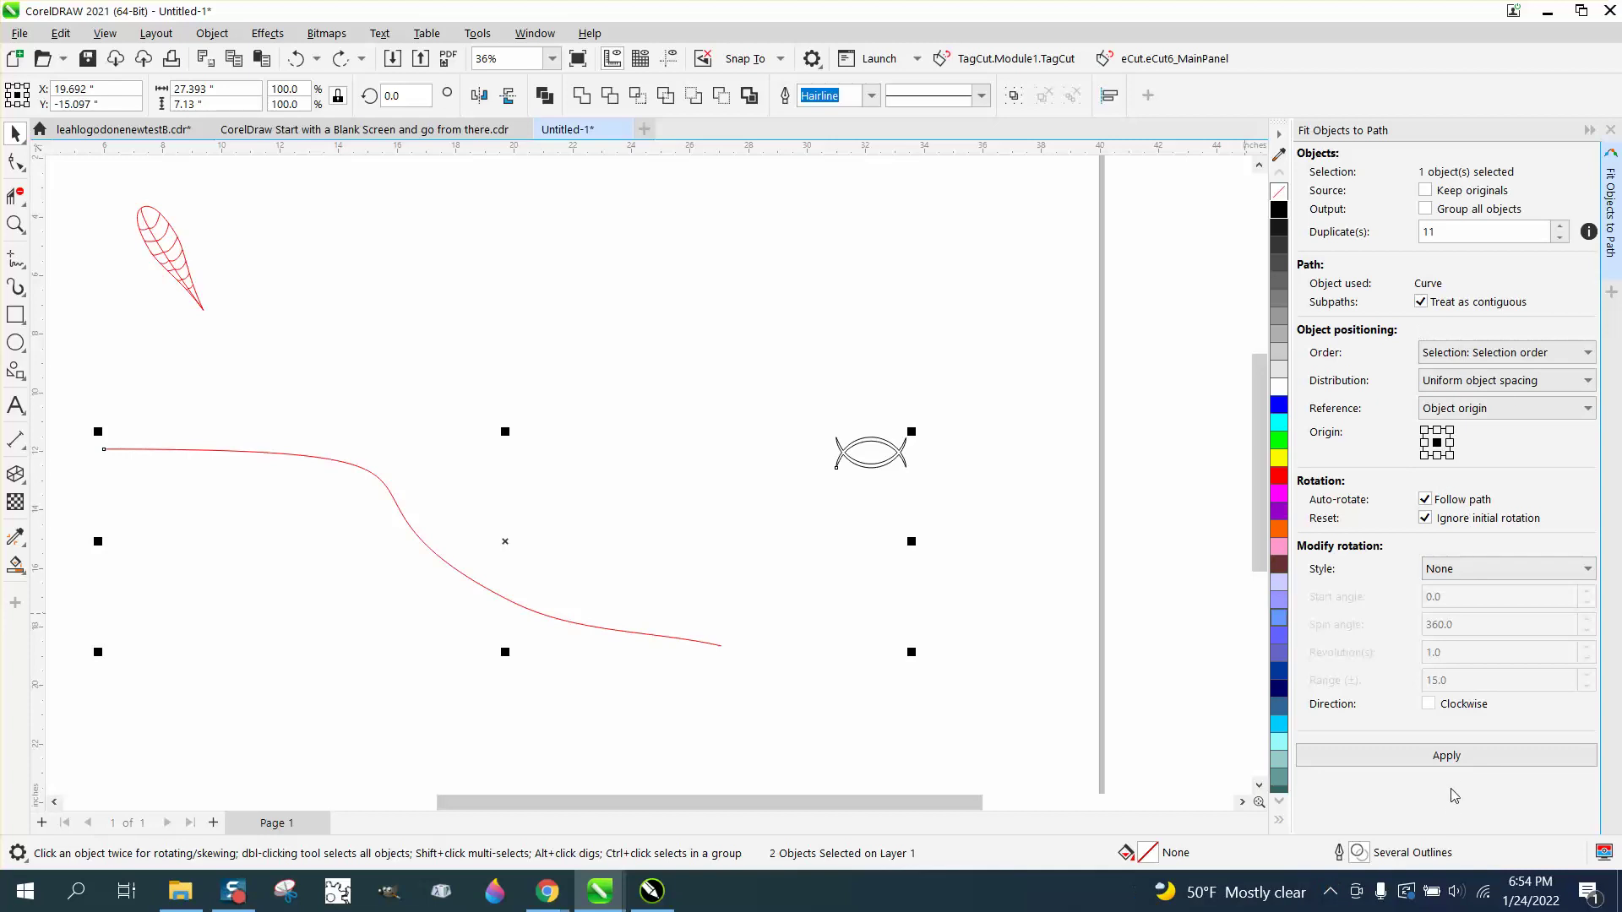
# - Try the fit, undo it, and drag a spare copy of the link above the original
pyautogui.click(1452, 759)
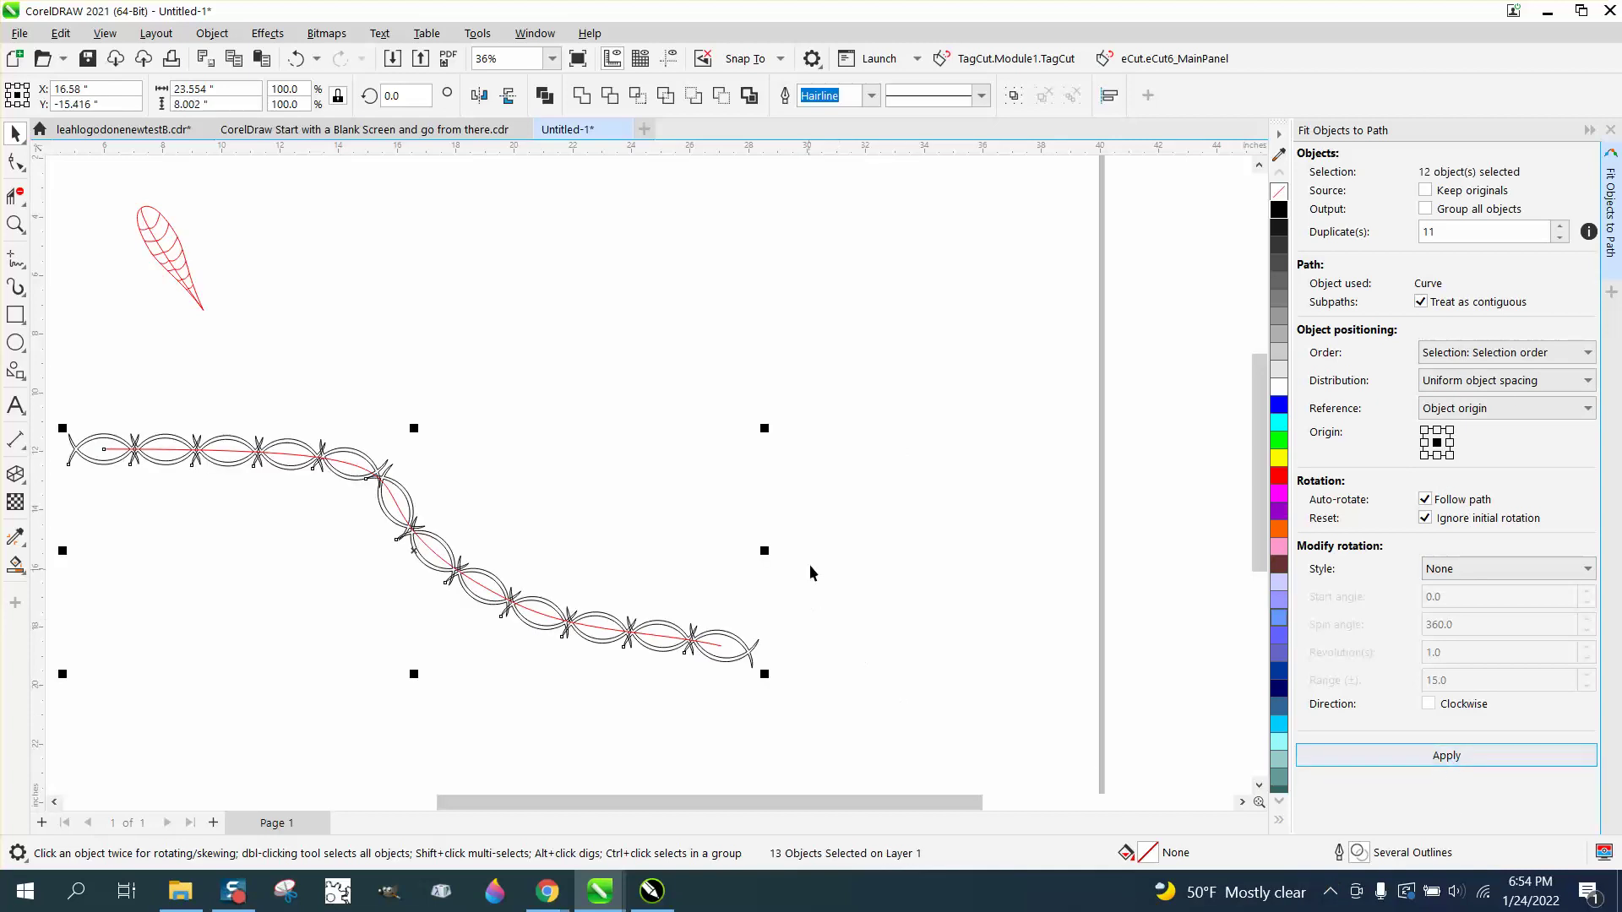
pyautogui.hotkey('ctrl', 'z')
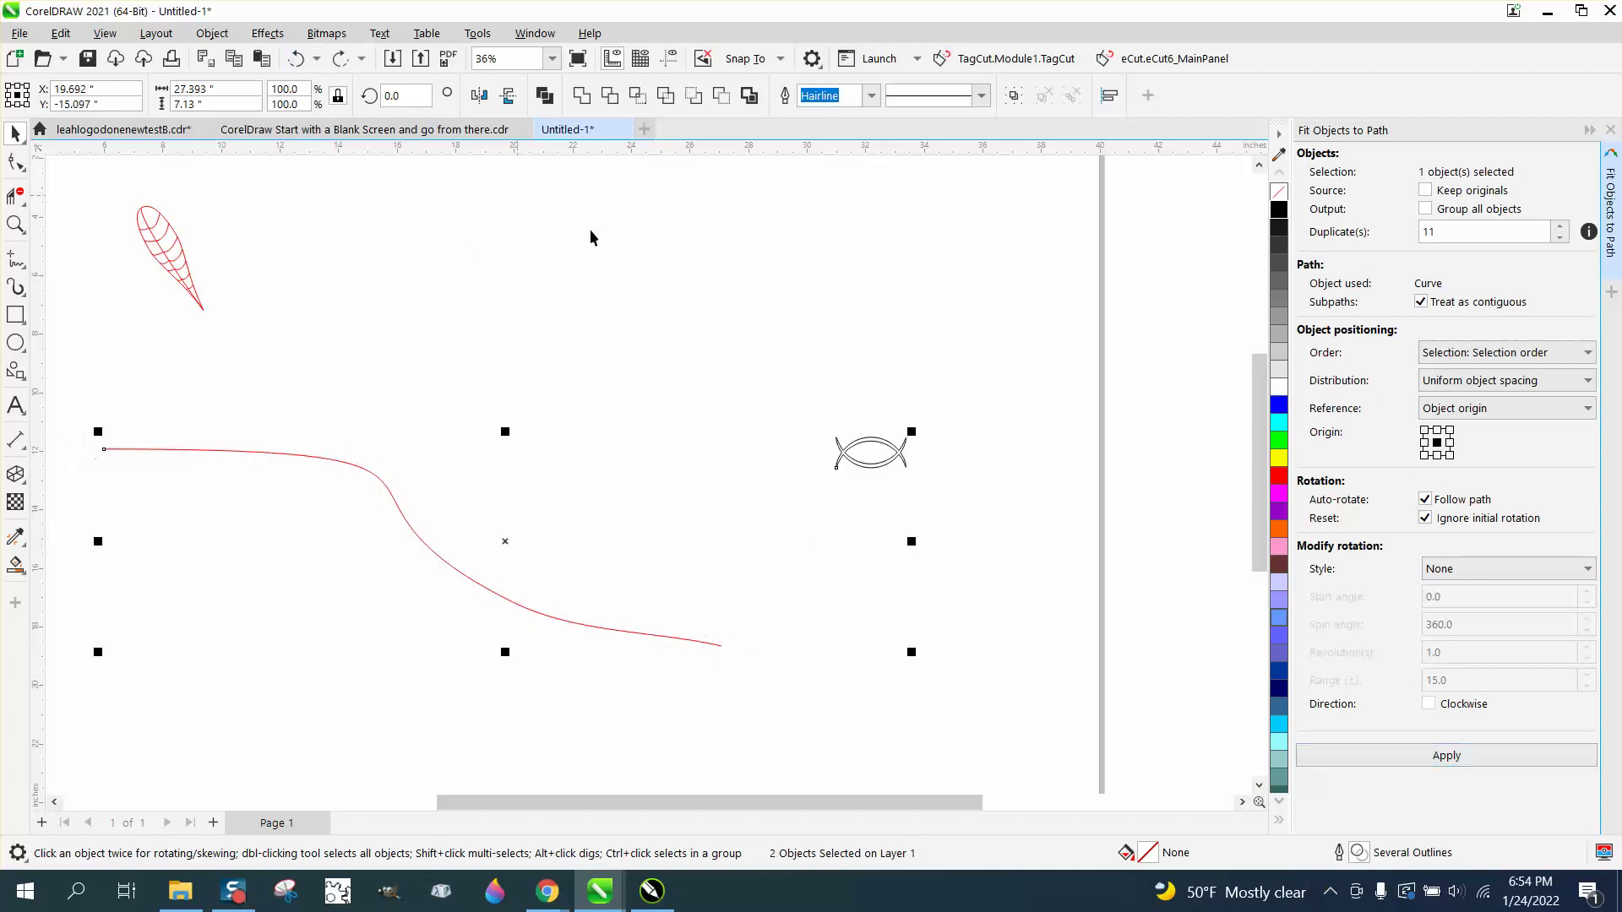
pyautogui.click(693, 288)
pyautogui.click(867, 445)
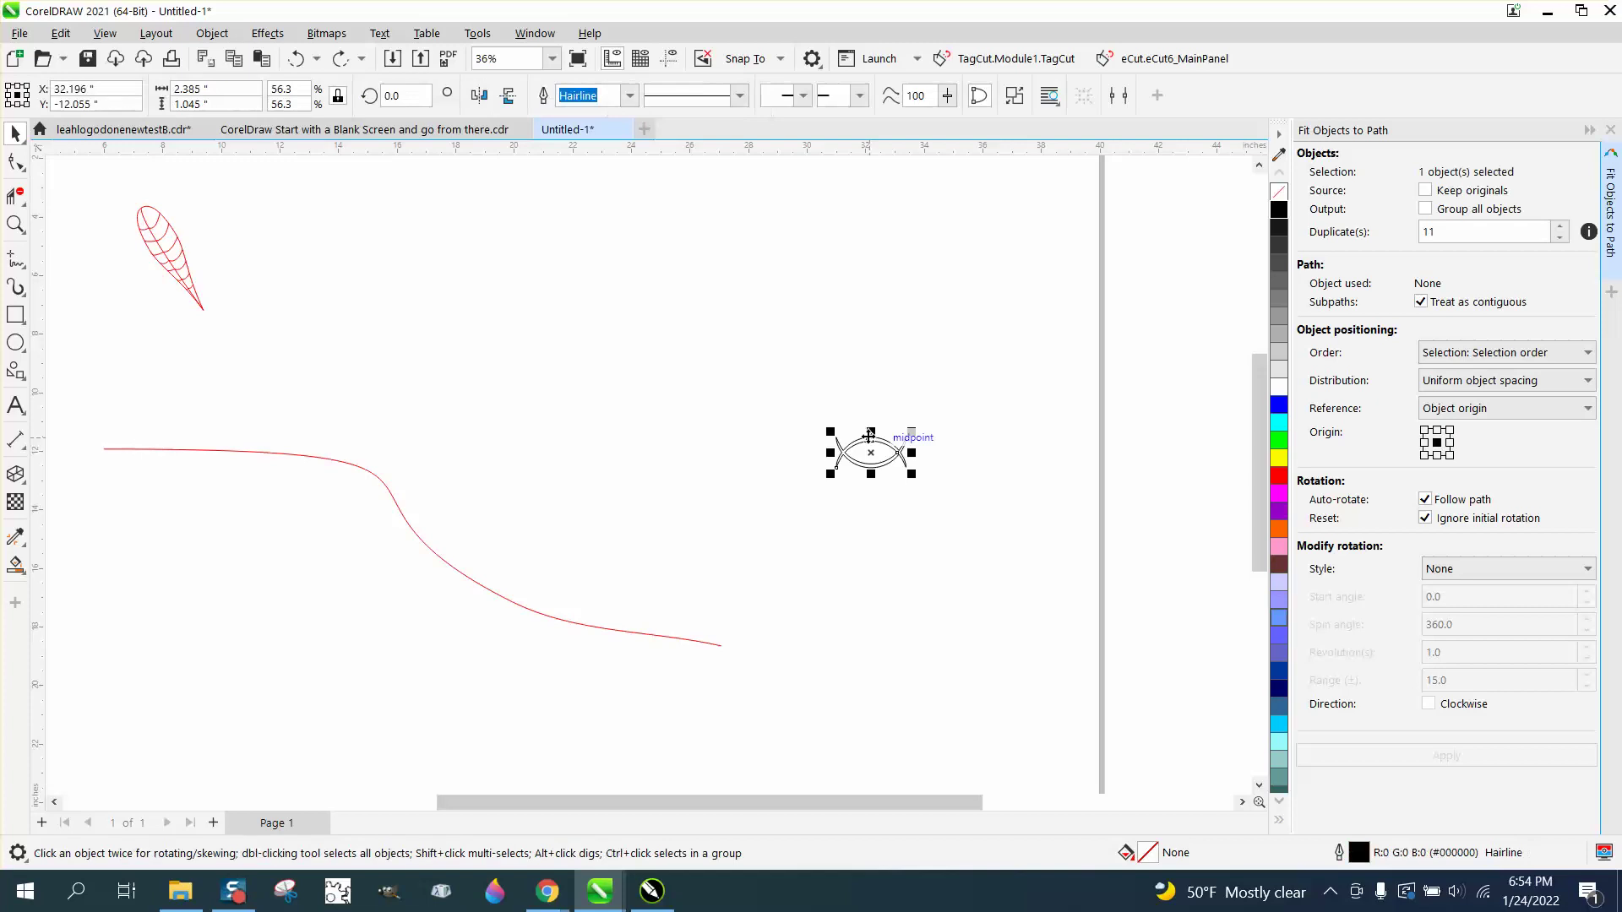
pyautogui.moveTo(868, 452); pyautogui.dragTo(868, 290)
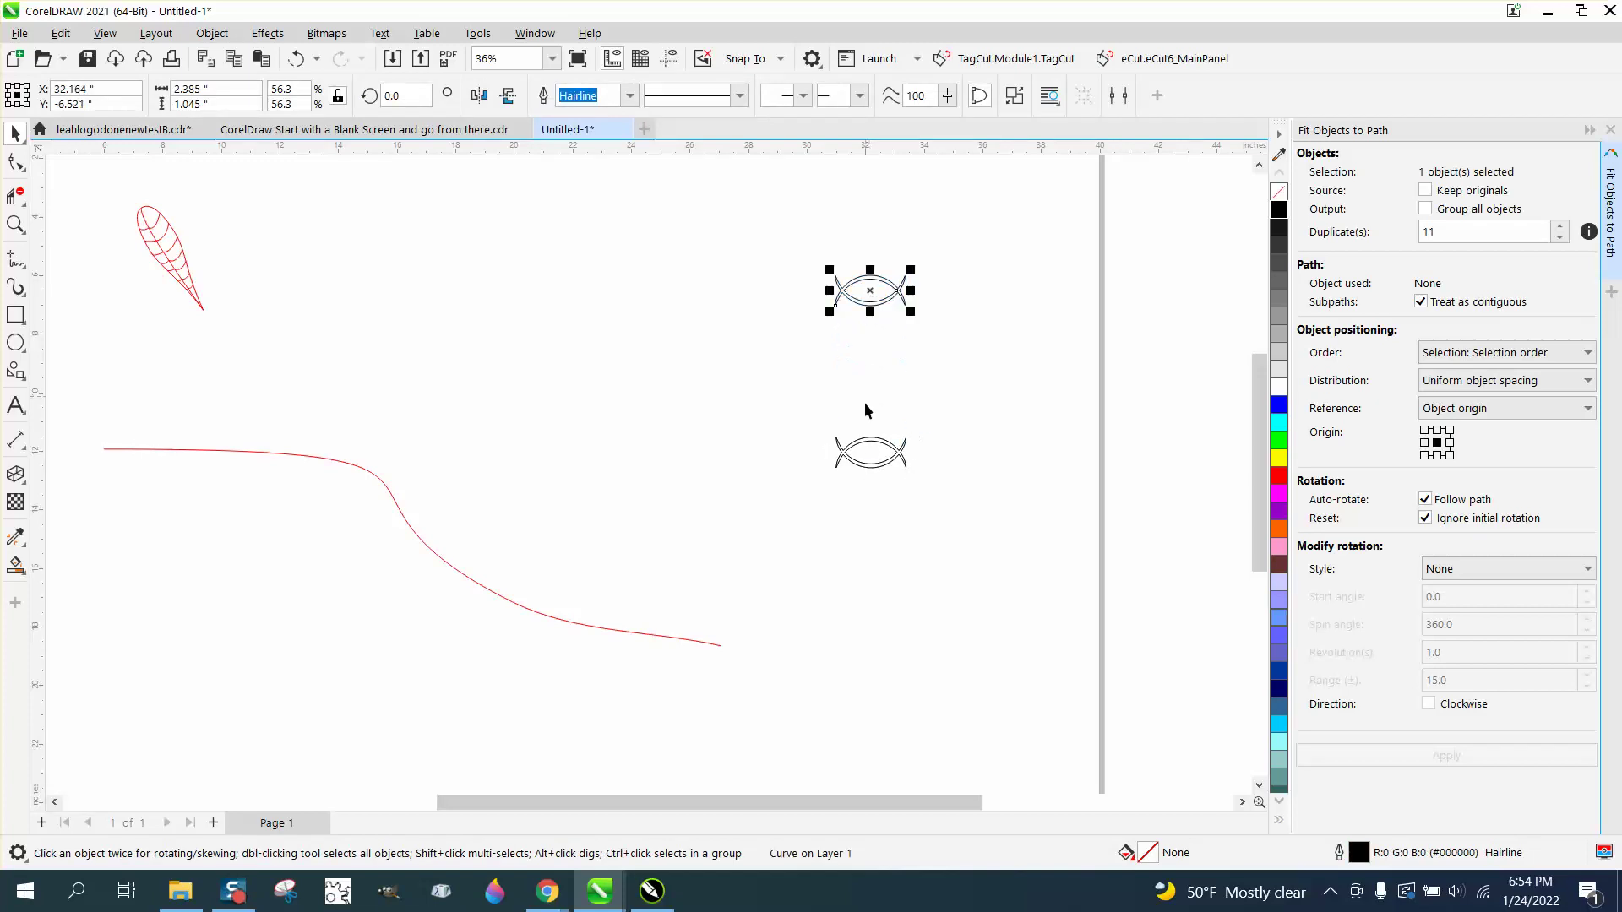
# - Reselect the original link with the red curve and apply the fit along the curve again
pyautogui.click(871, 437)
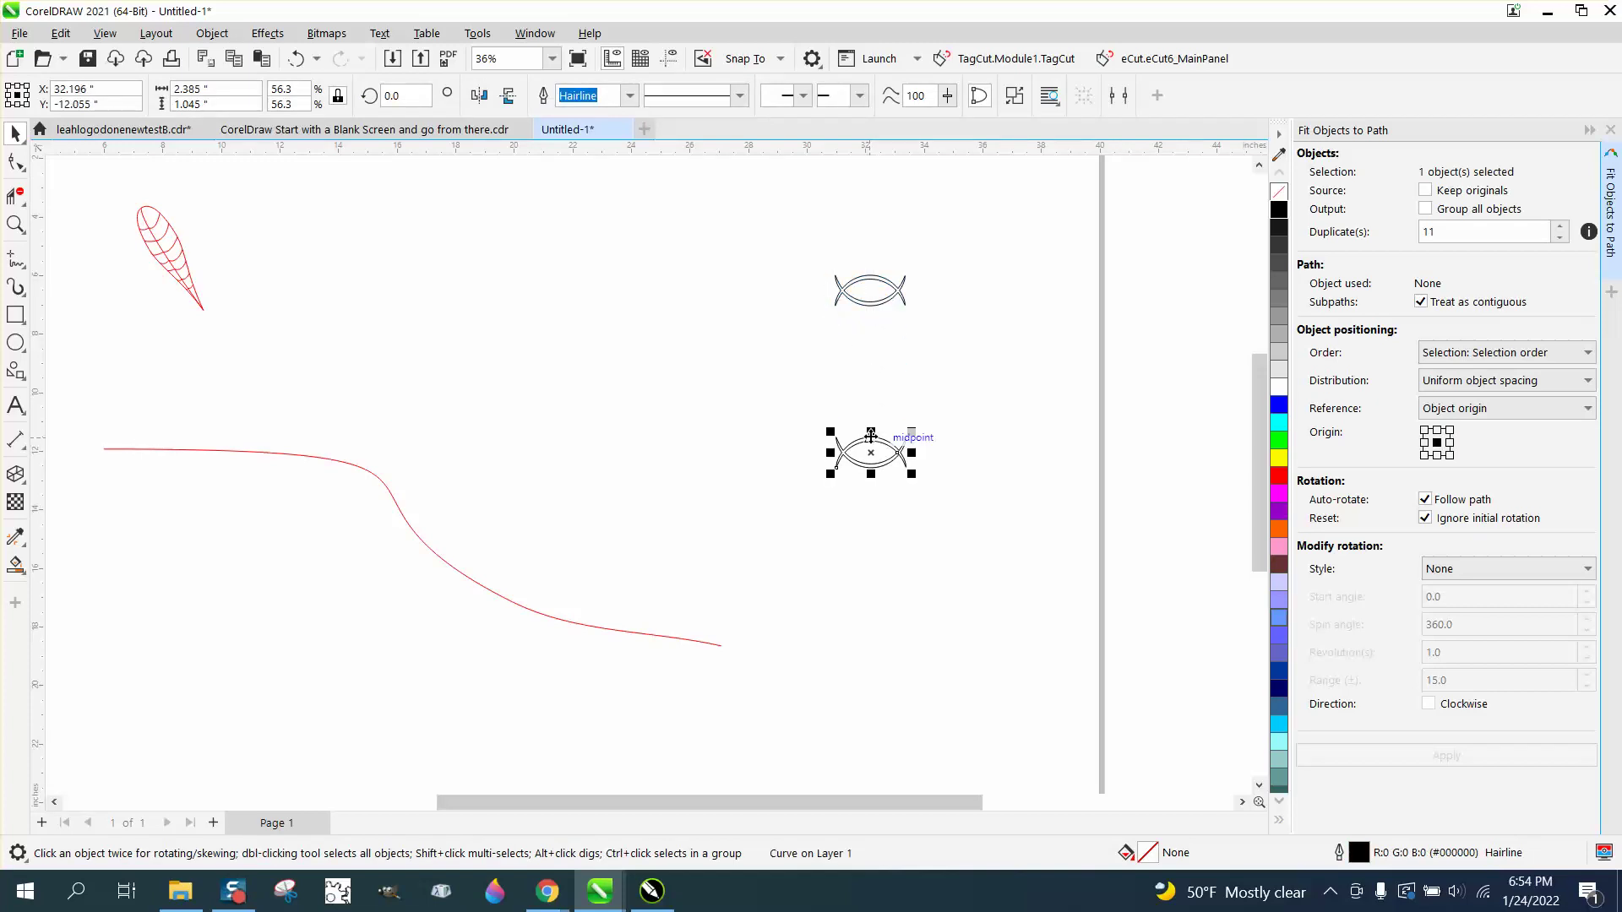
pyautogui.keyDown('shift'); pyautogui.click(662, 639); pyautogui.keyUp('shift')
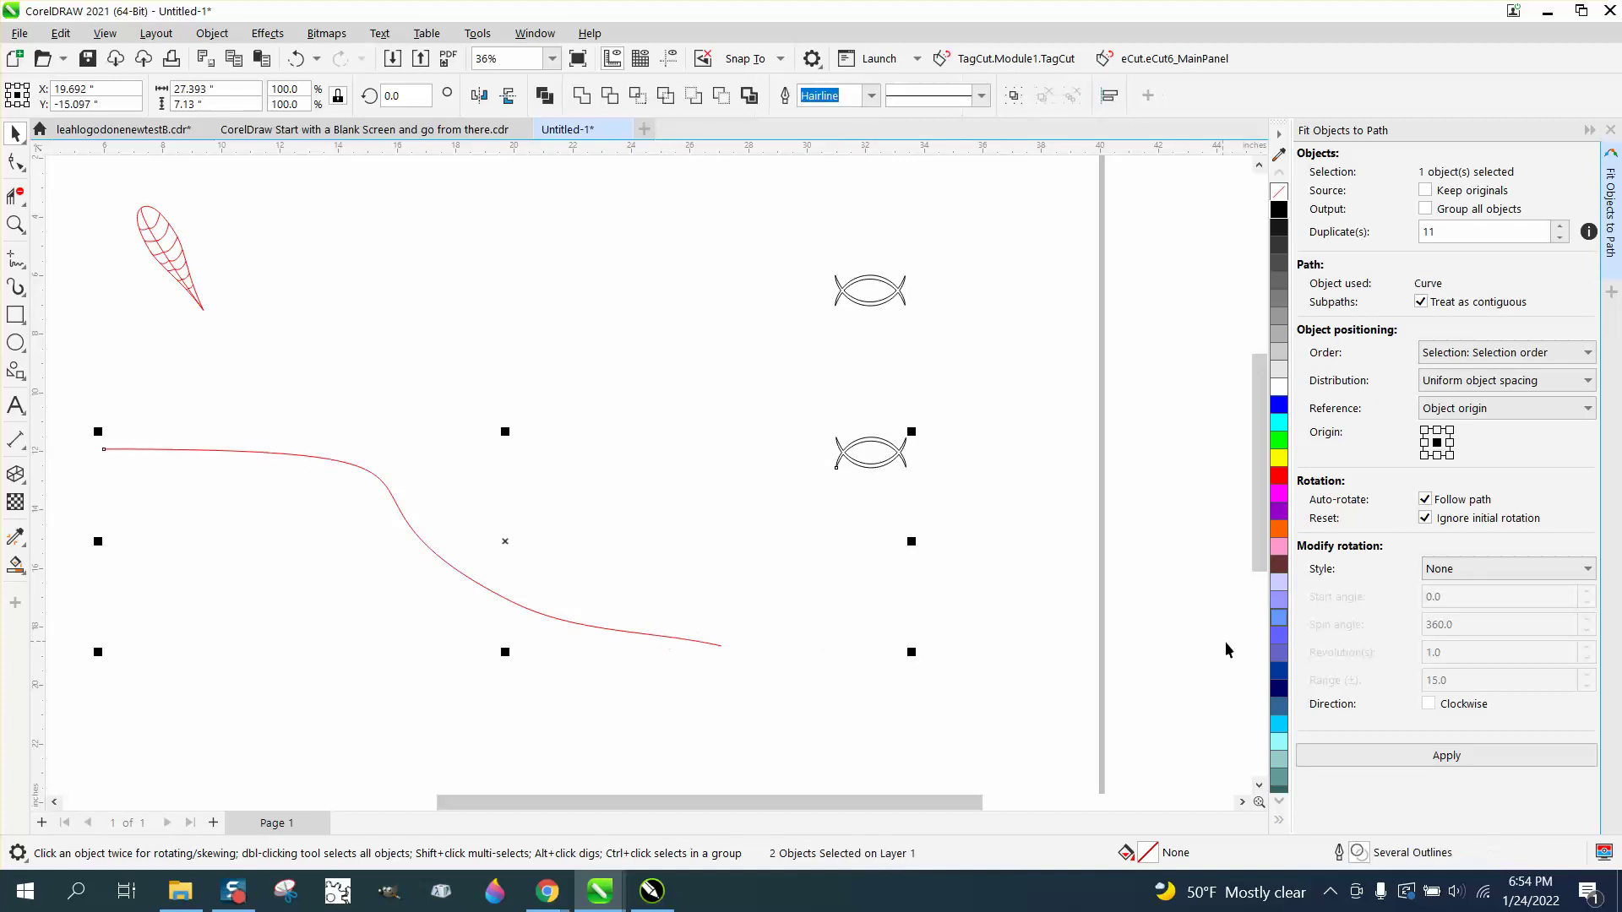
pyautogui.click(1430, 756)
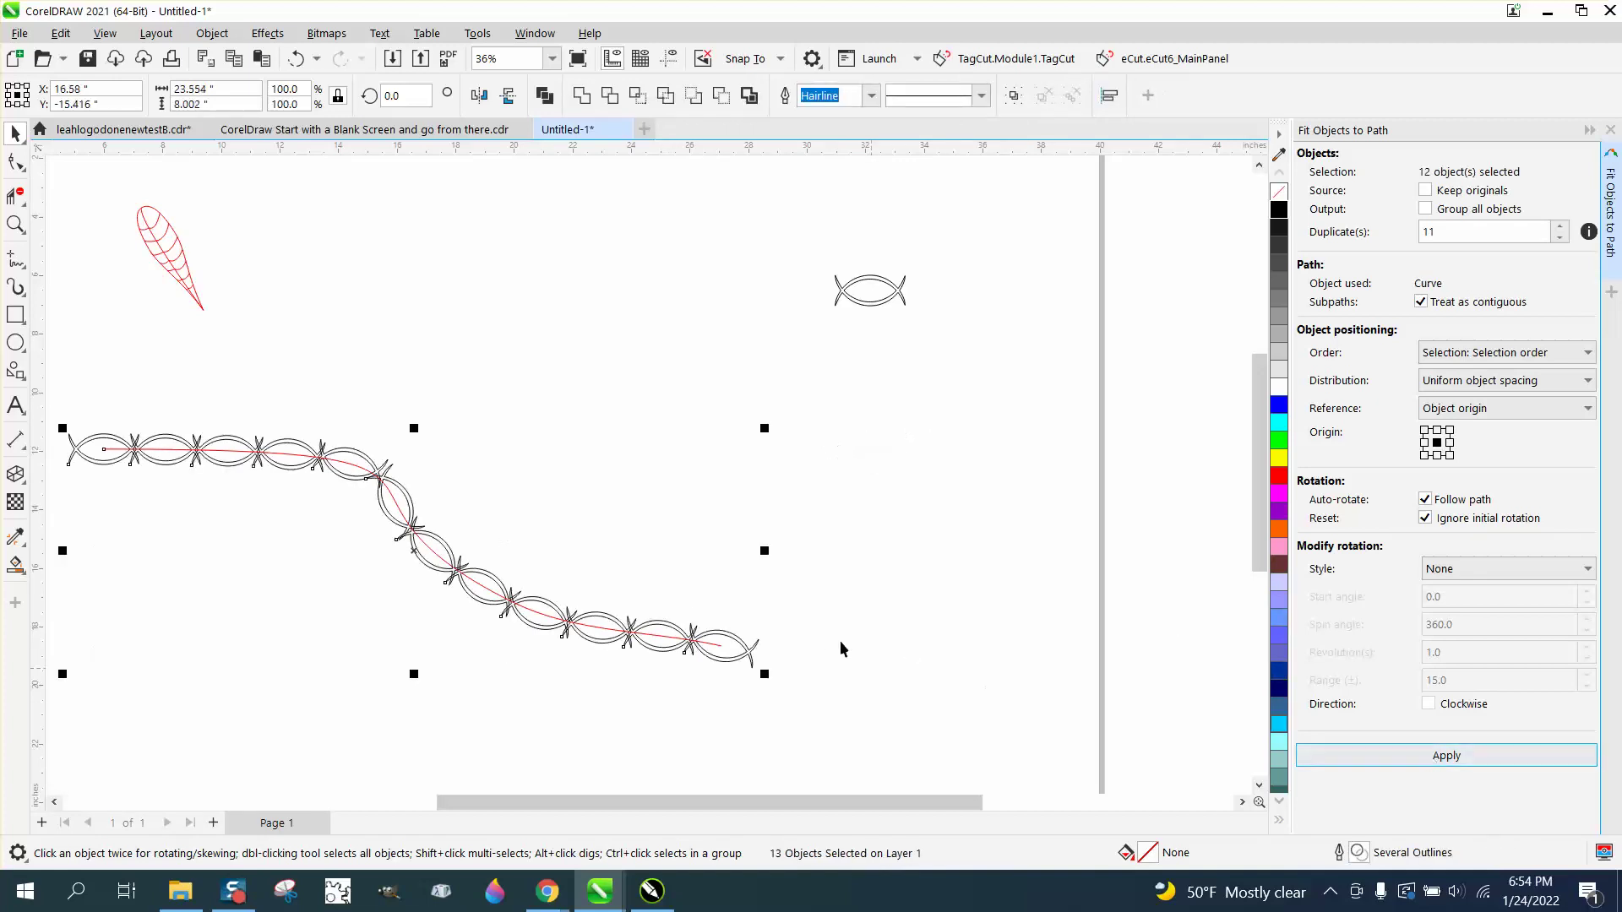
# - Move the red curve off the fitted chain to the page's upper right
pyautogui.click(294, 422)
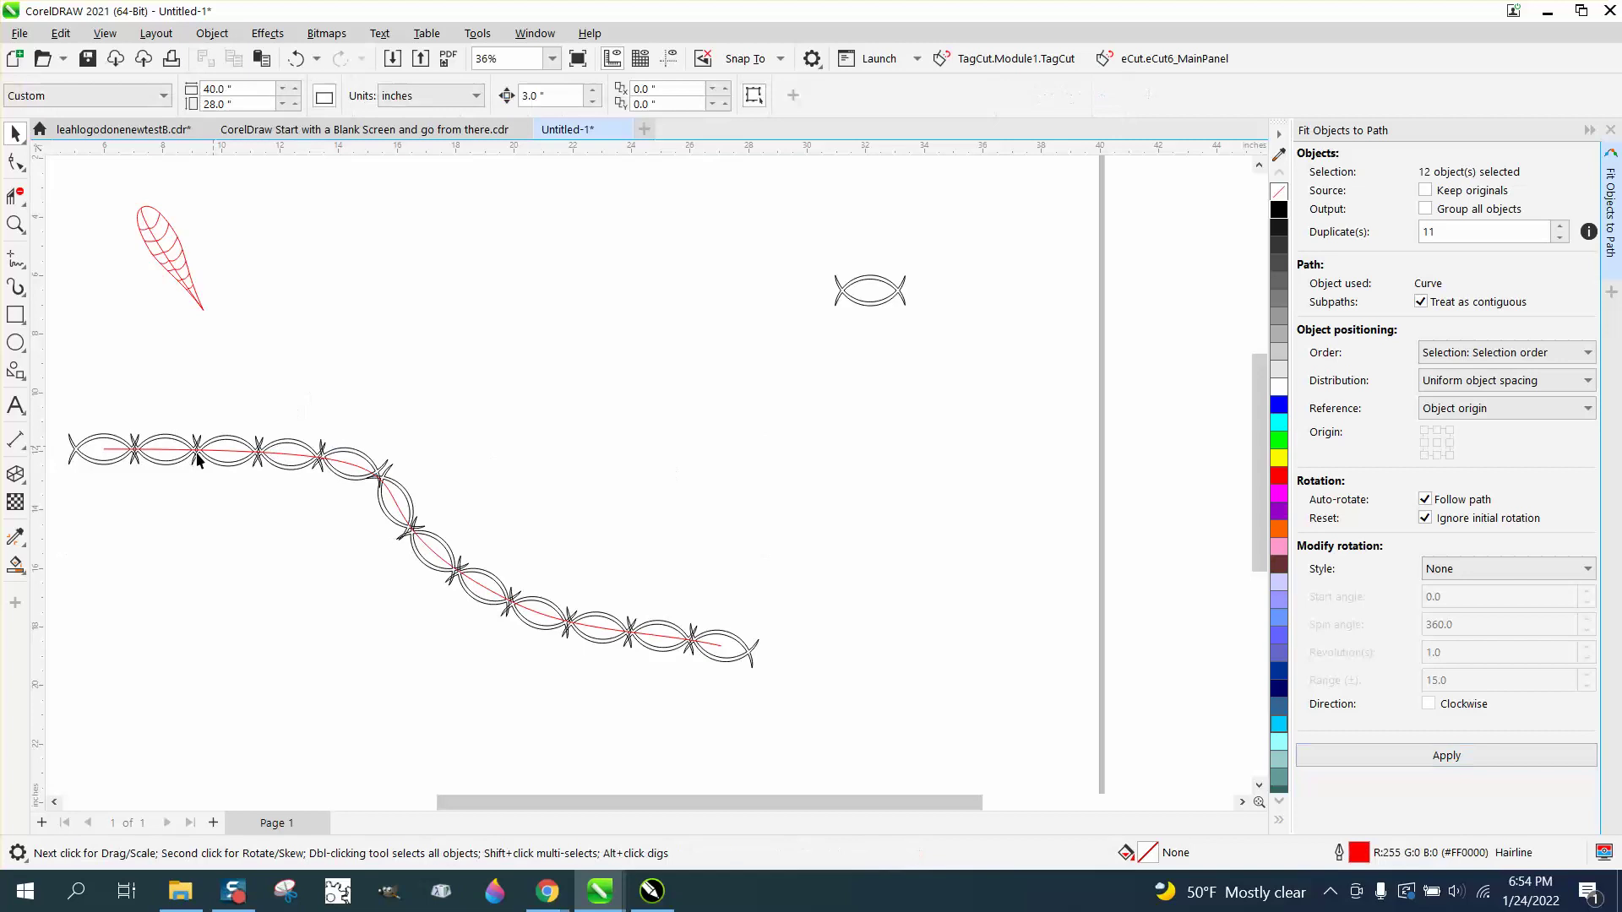
pyautogui.click(111, 451)
pyautogui.moveTo(113, 471); pyautogui.dragTo(120, 639)
pyautogui.scroll(-1, 155, 576)
pyautogui.moveTo(375, 698); pyautogui.dragTo(649, 394)
# - Fill the fitted chain's enclosed areas bright green (R:0 G:255 B:0) with no outline
pyautogui.moveTo(50, 415); pyautogui.dragTo(561, 642)
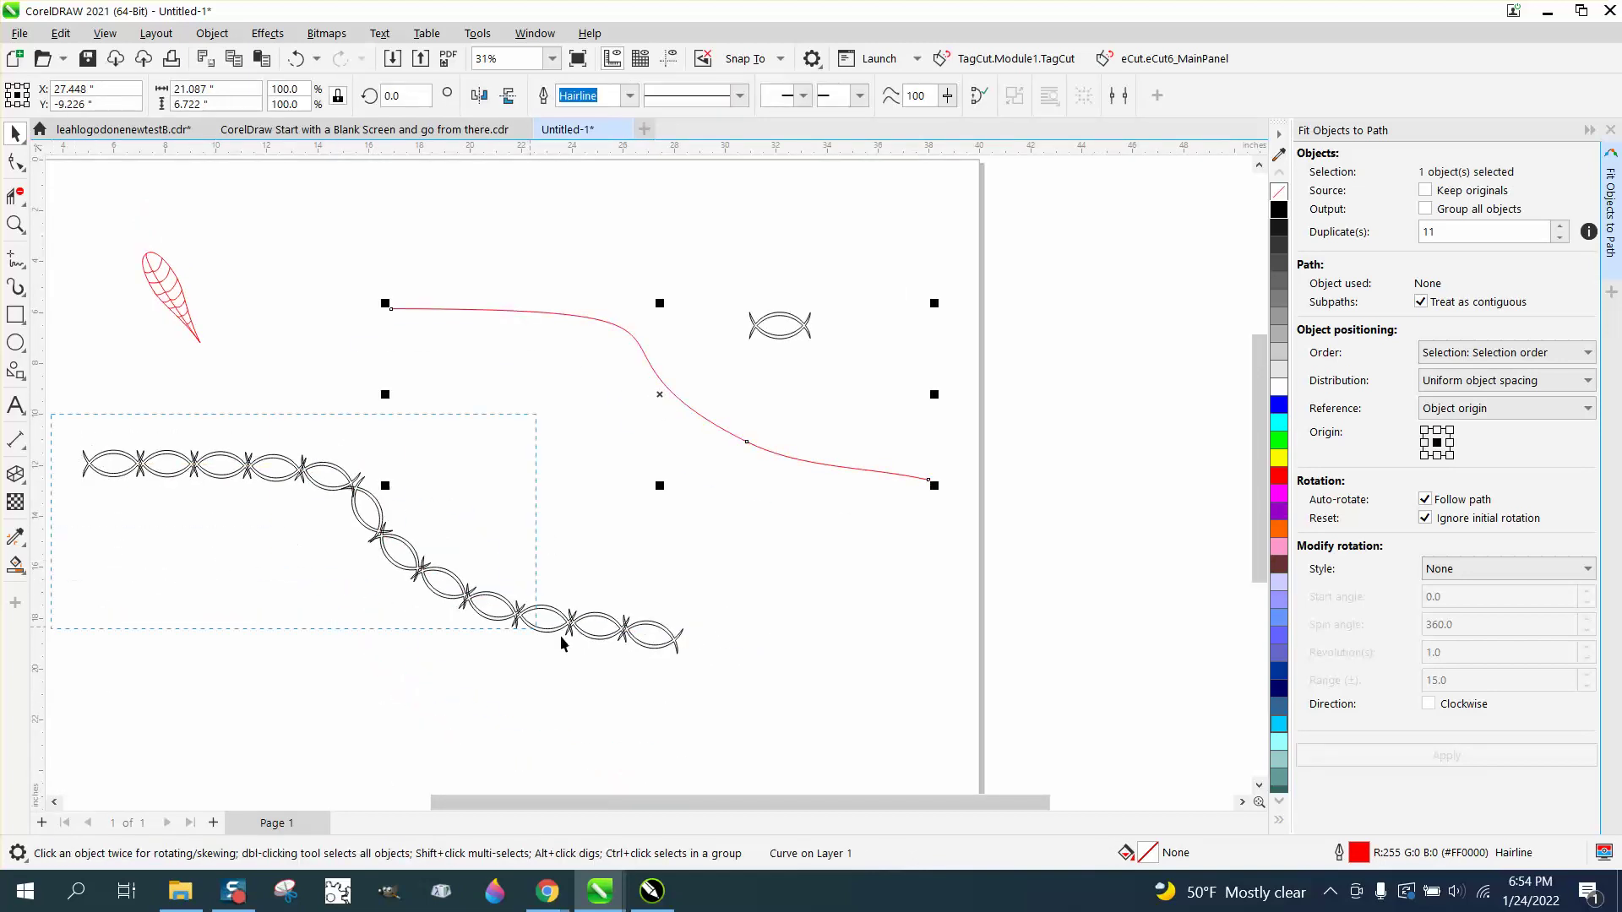
pyautogui.moveTo(732, 689); pyautogui.dragTo(733, 692)
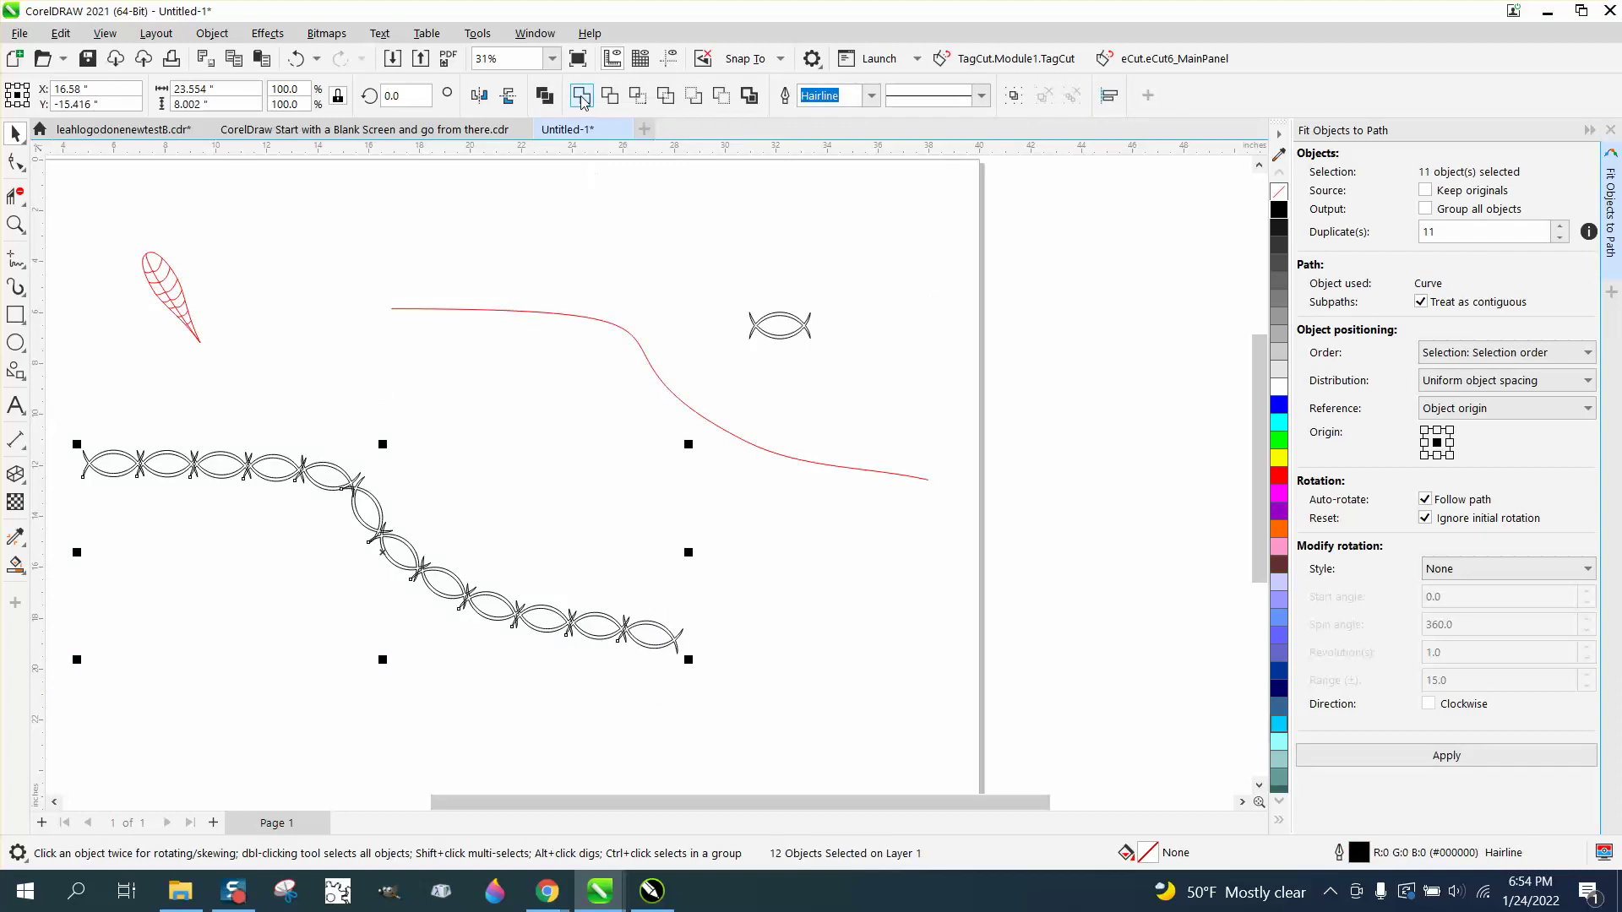
pyautogui.click(17, 563)
pyautogui.click(124, 456)
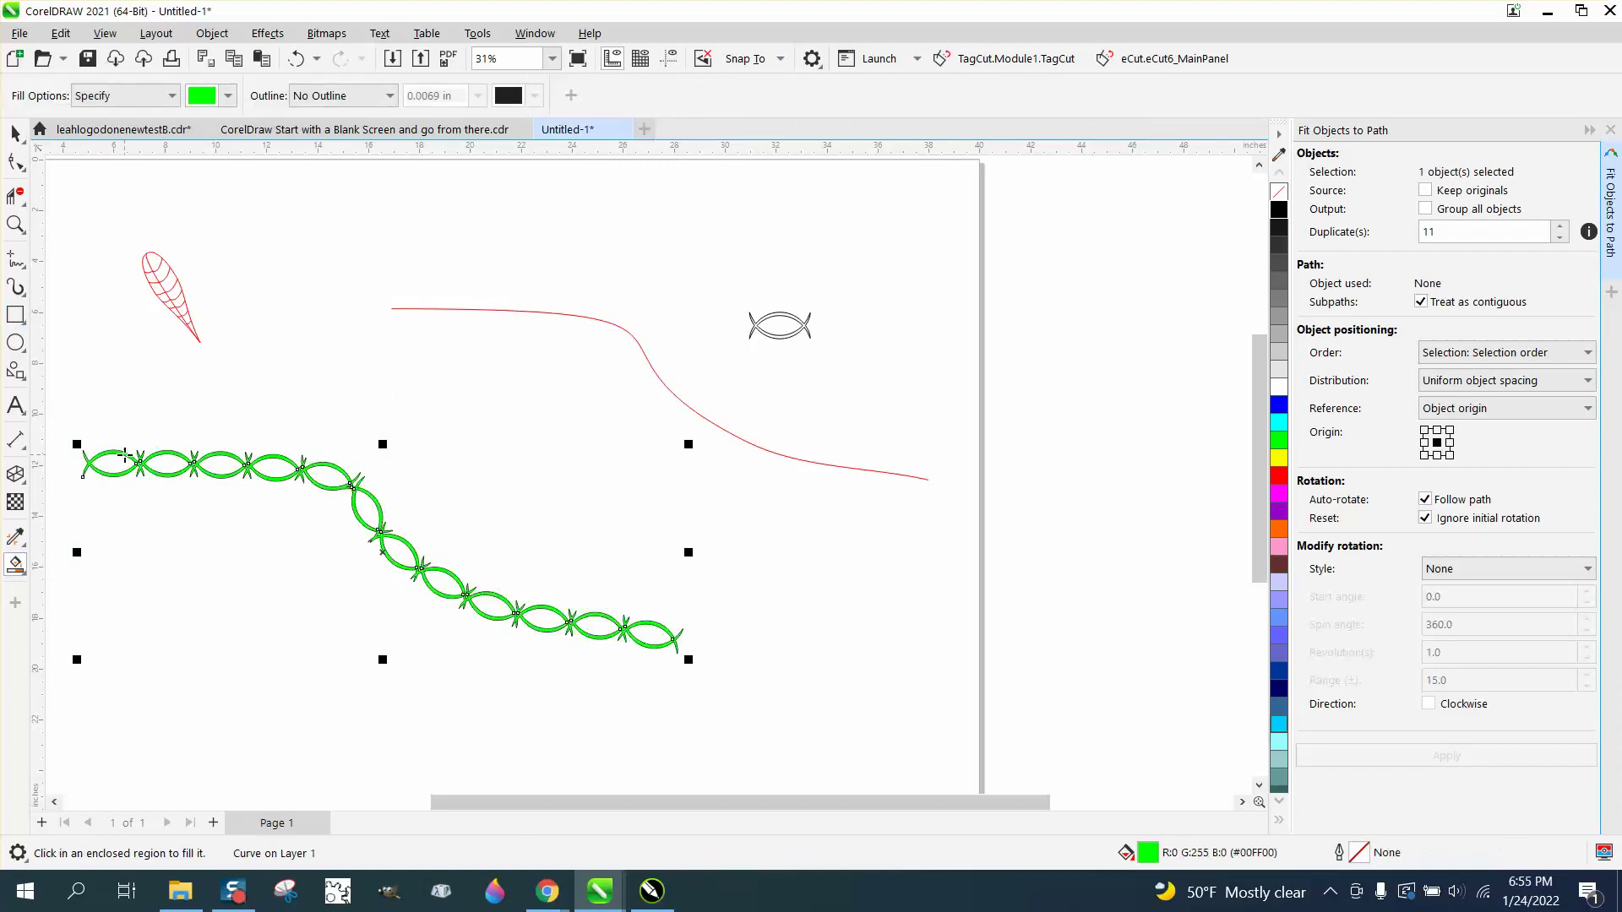
# - Zoom in on the green chain, then zoom out from 92% to 23% to show the whole page
pyautogui.click(15, 224)
pyautogui.moveTo(127, 444); pyautogui.dragTo(444, 554)
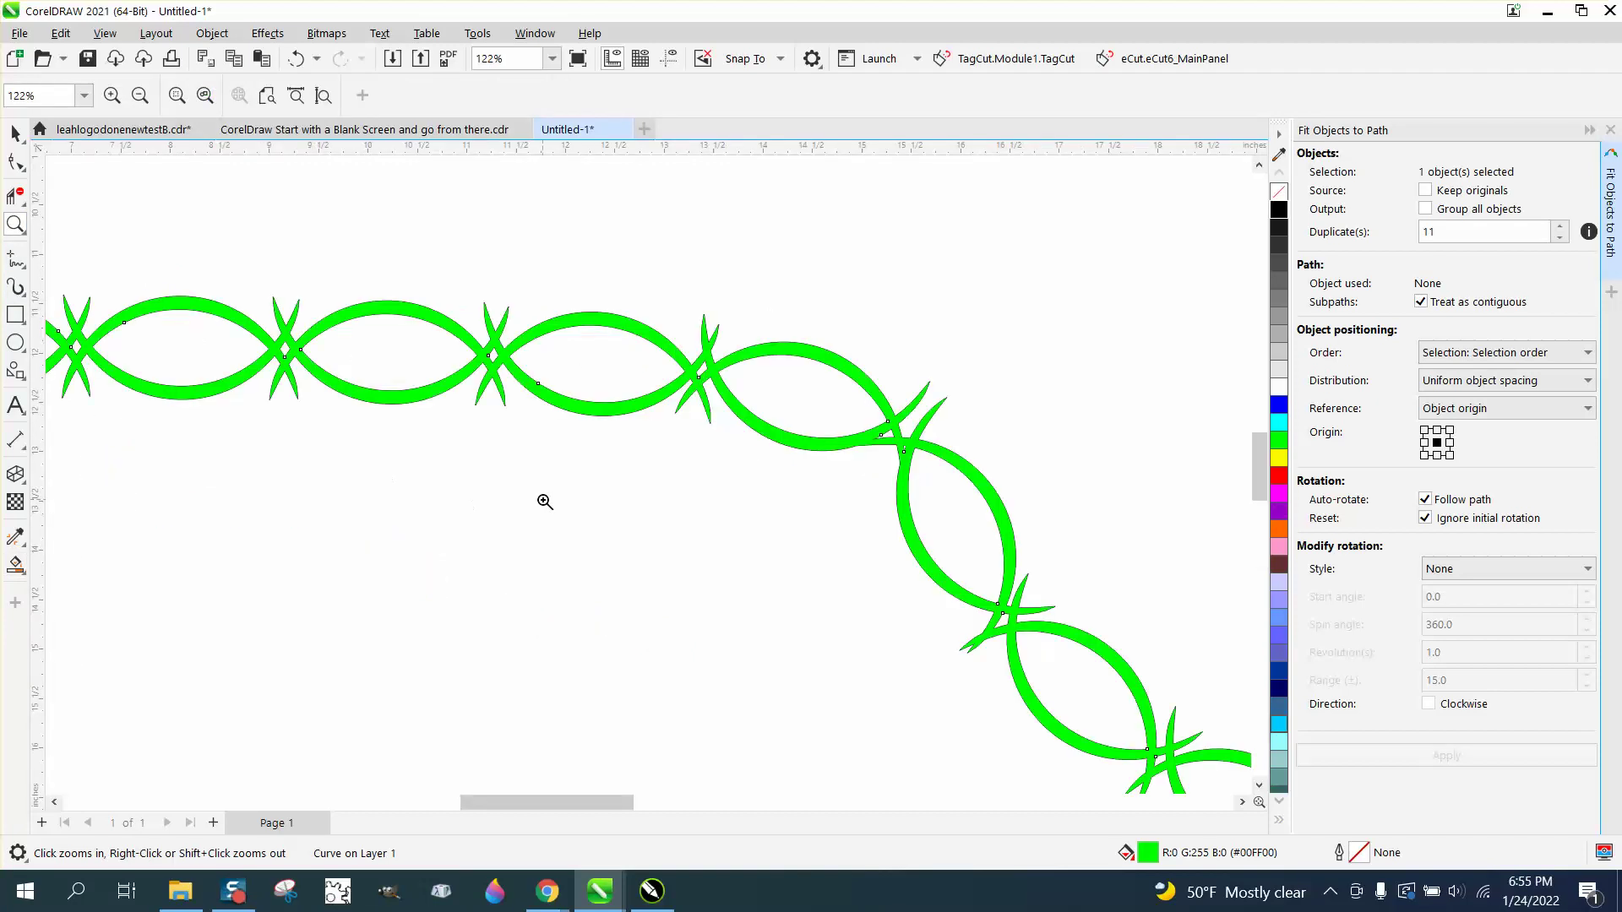
pyautogui.scroll(-1, 545, 502)
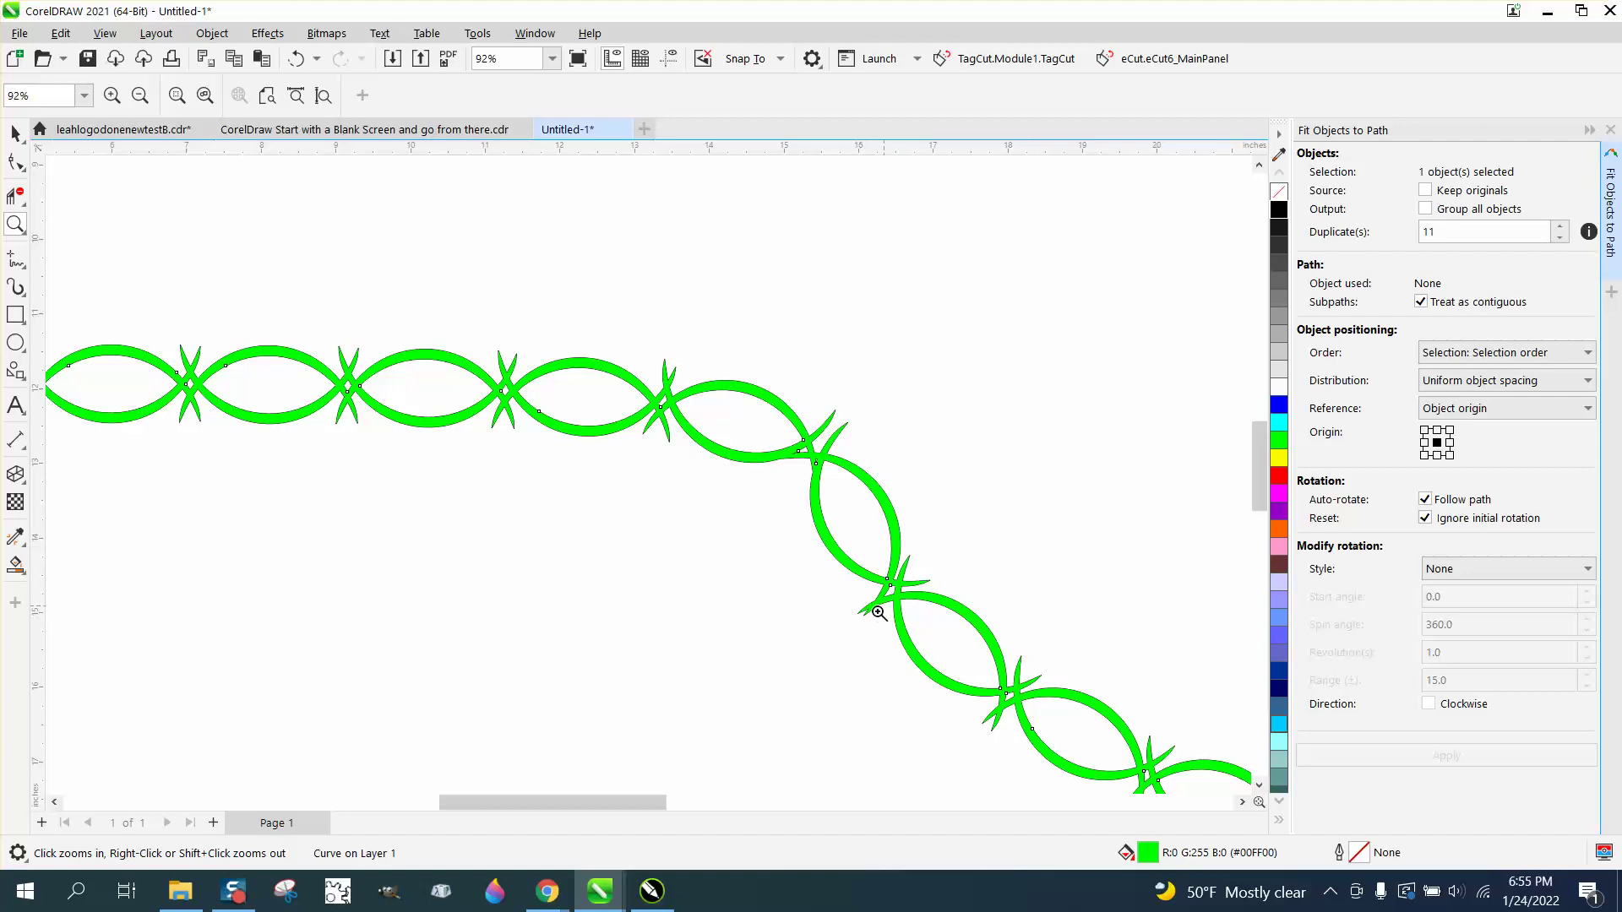
pyautogui.scroll(-3, 811, 452)
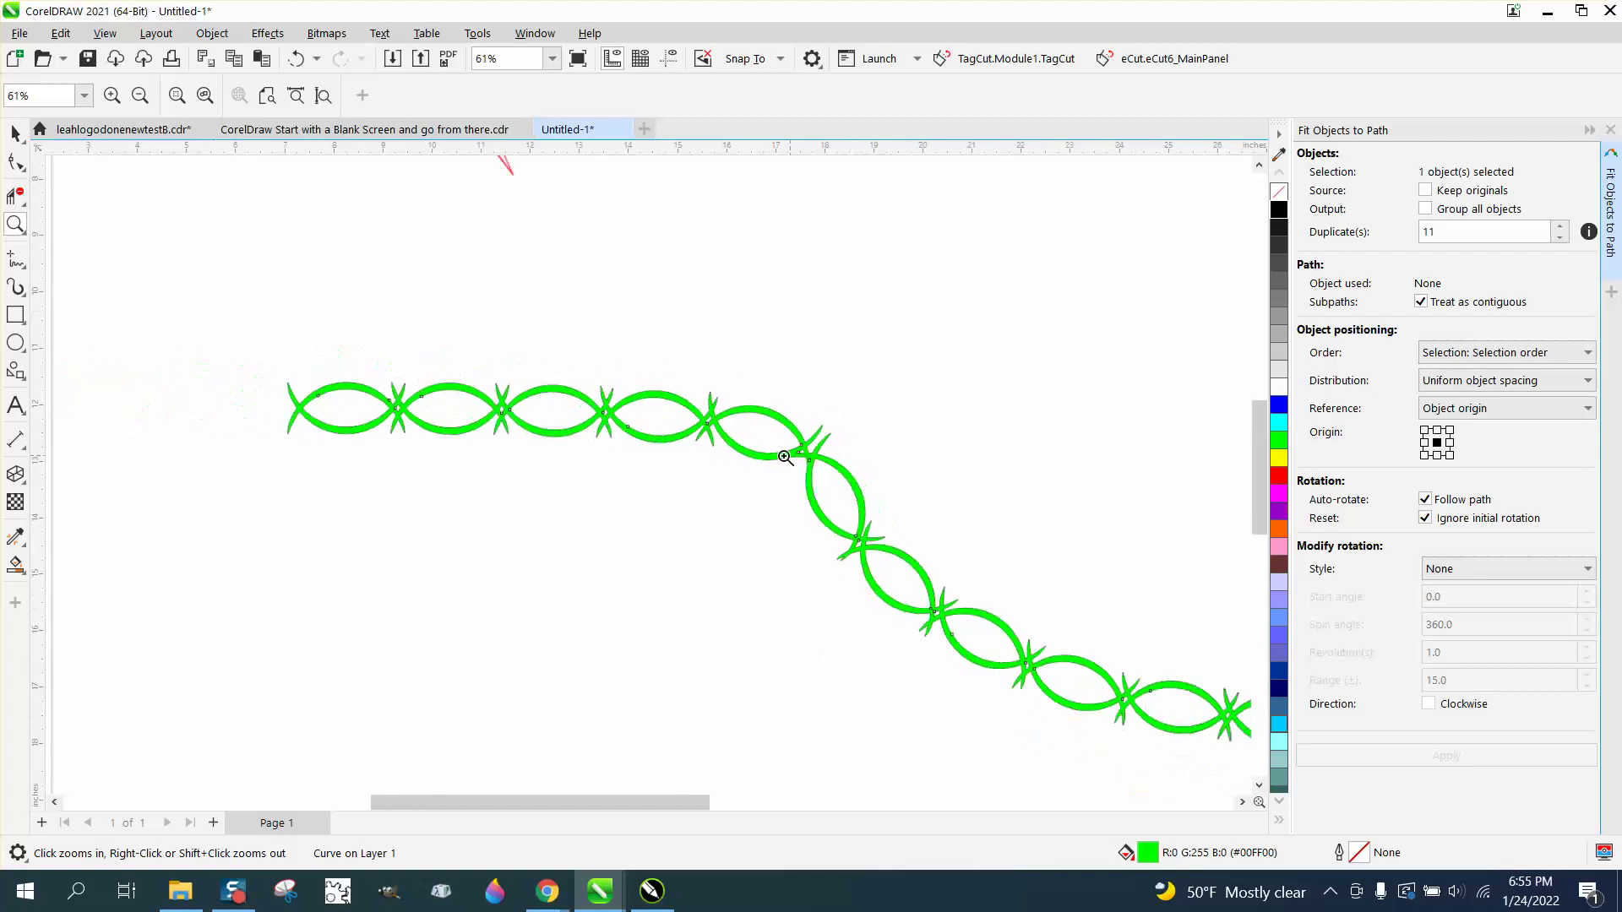
pyautogui.scroll(-1, 502, 441)
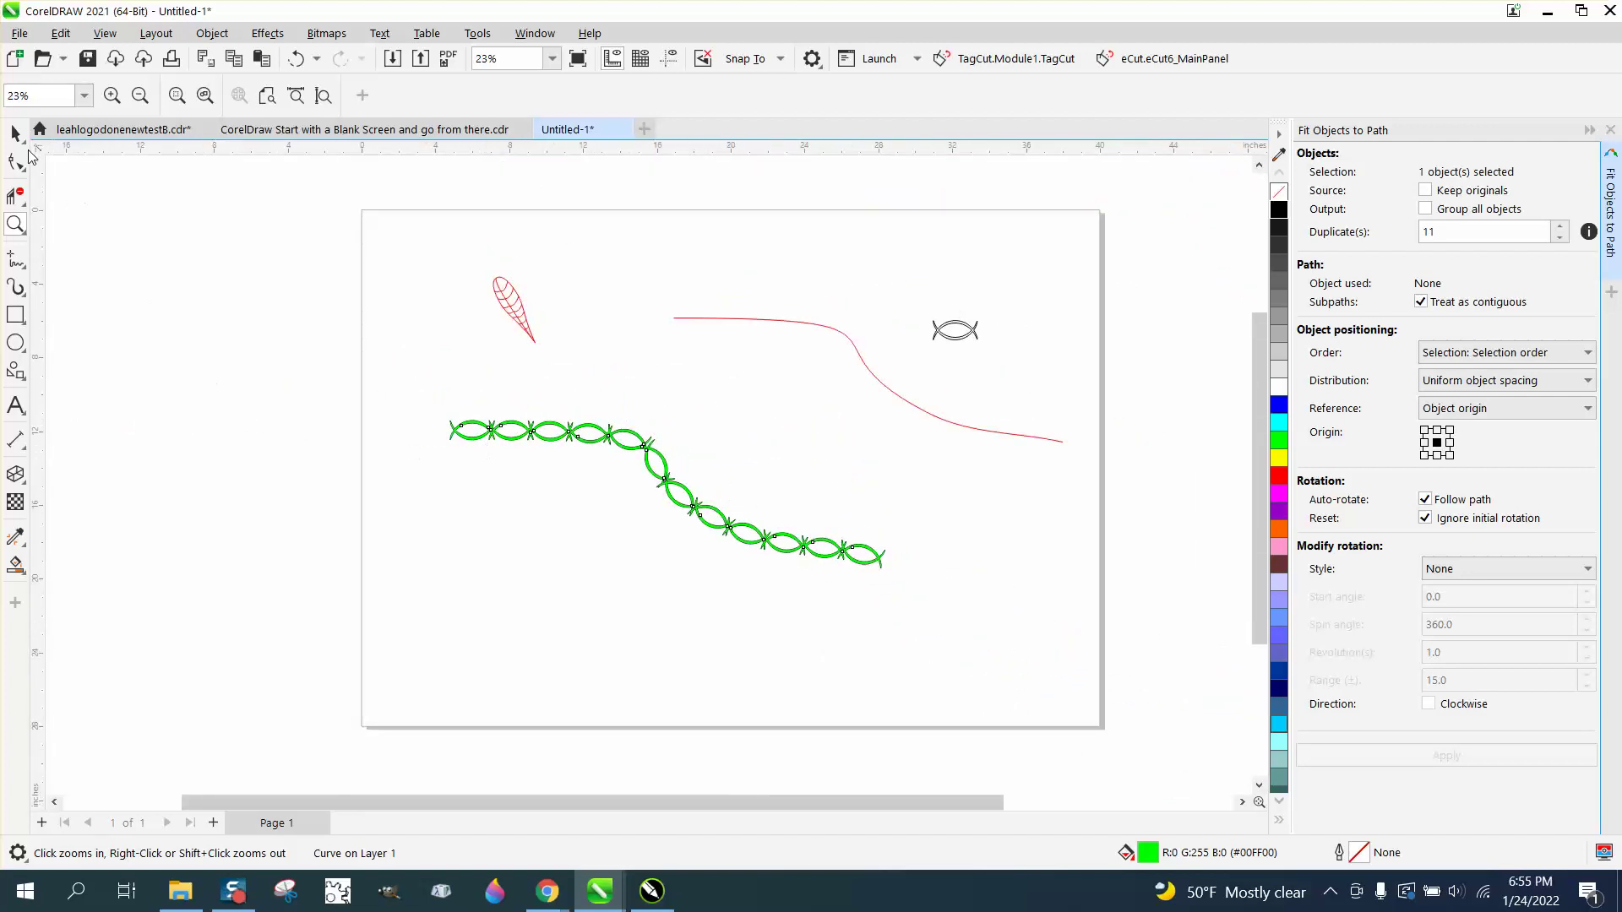
# - Clear the selection, close the Fit Objects to Path docker and bring up the Blend docker
pyautogui.click(15, 133)
pyautogui.moveTo(962, 342); pyautogui.dragTo(997, 282)
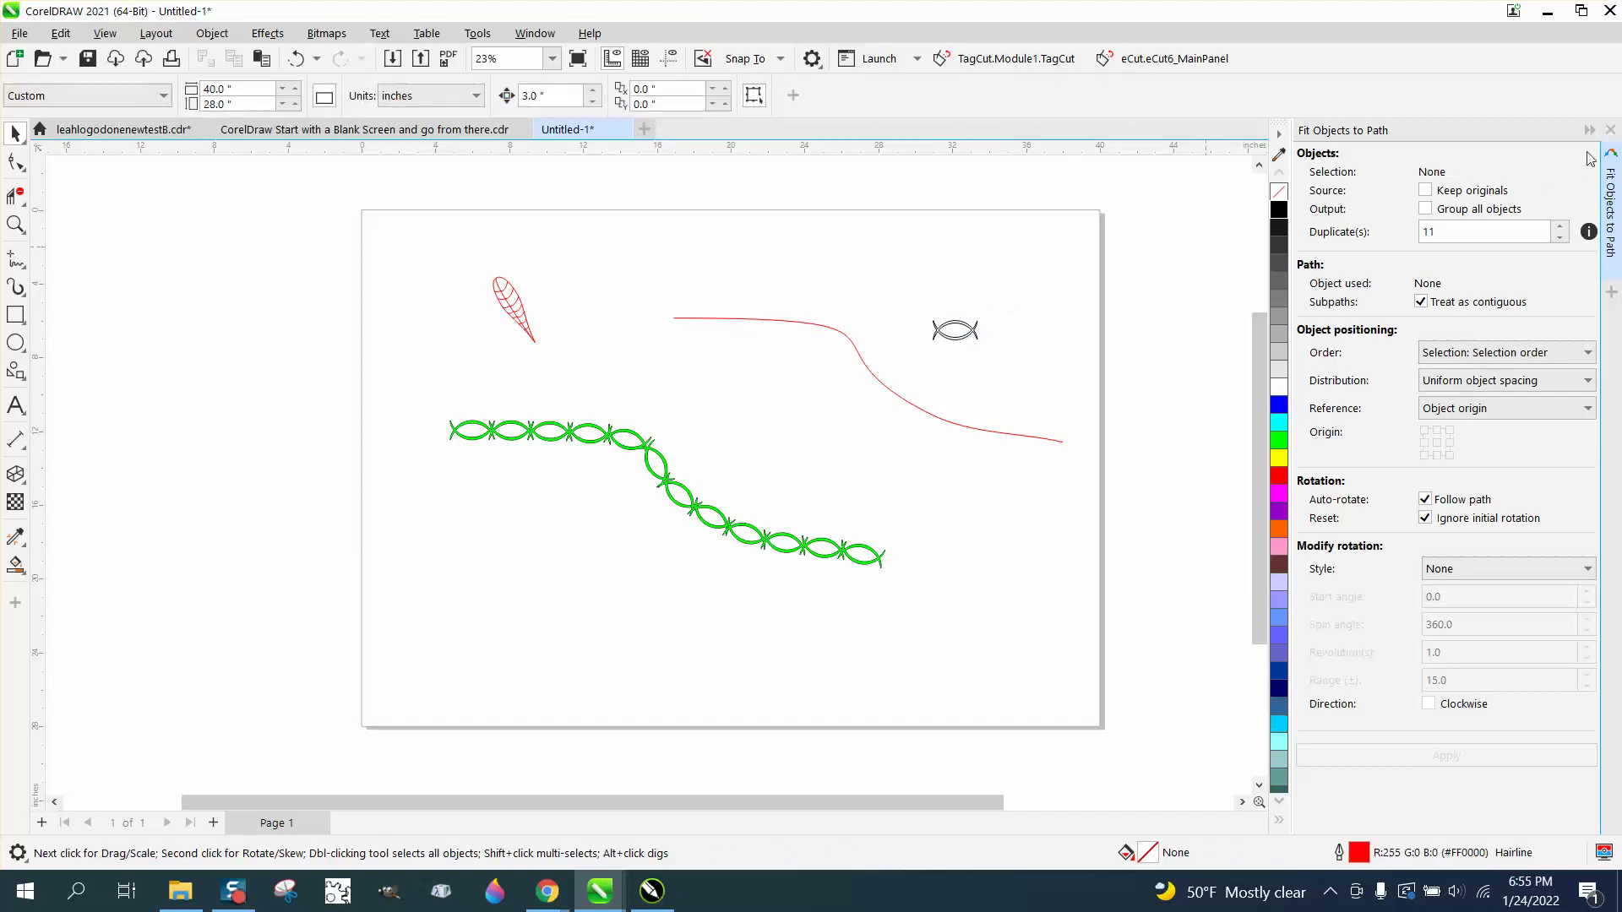
pyautogui.click(1610, 131)
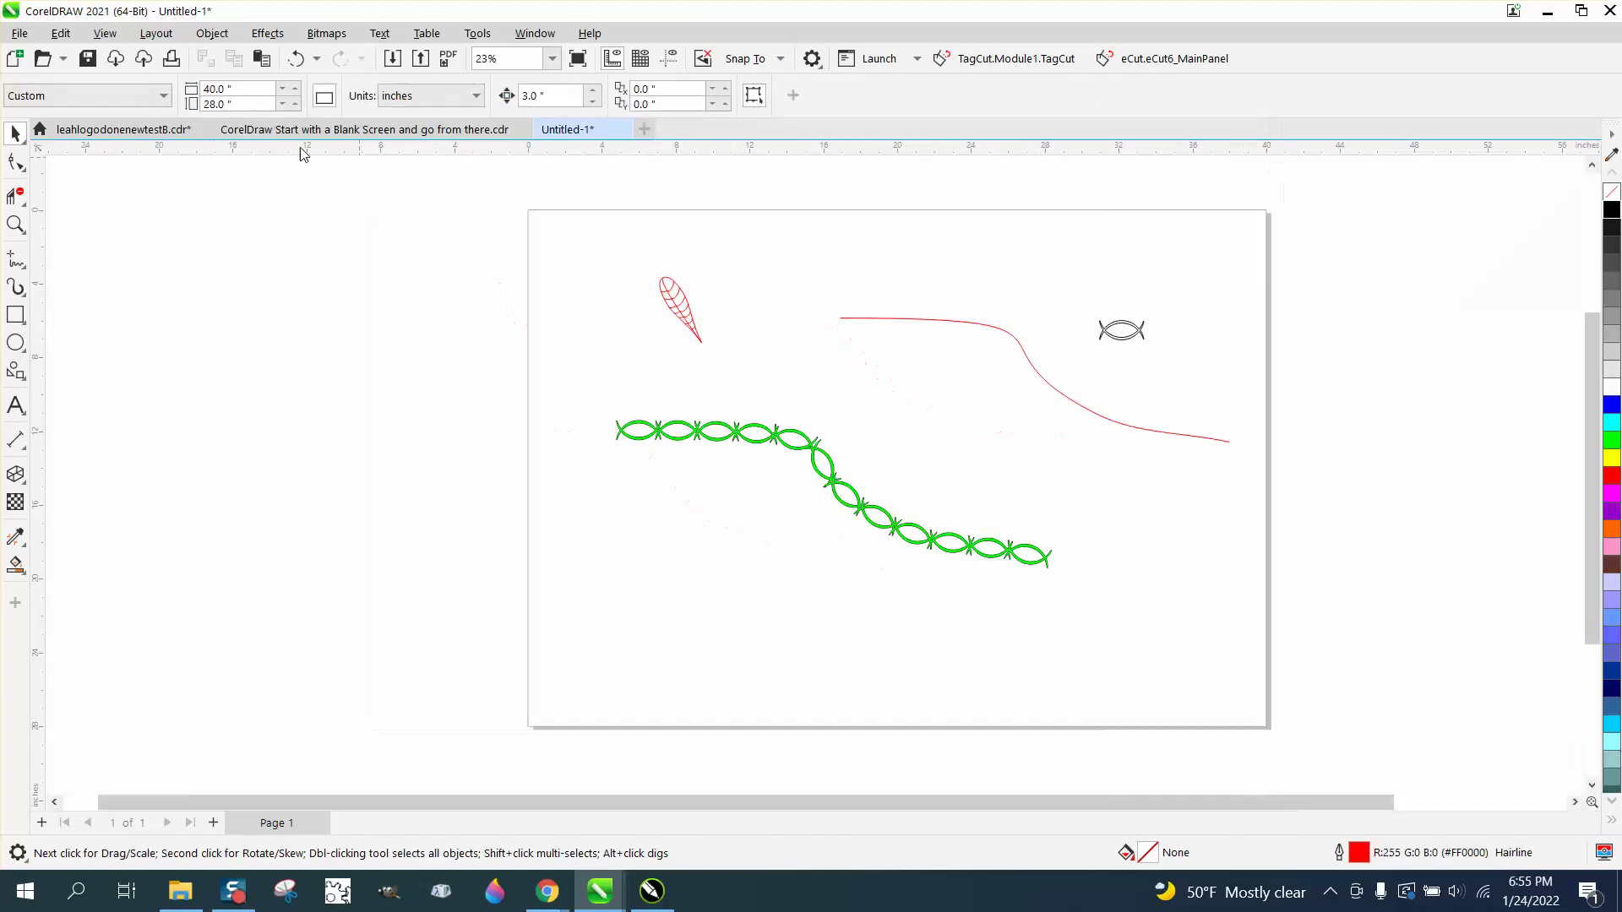
pyautogui.click(266, 34)
pyautogui.click(285, 465)
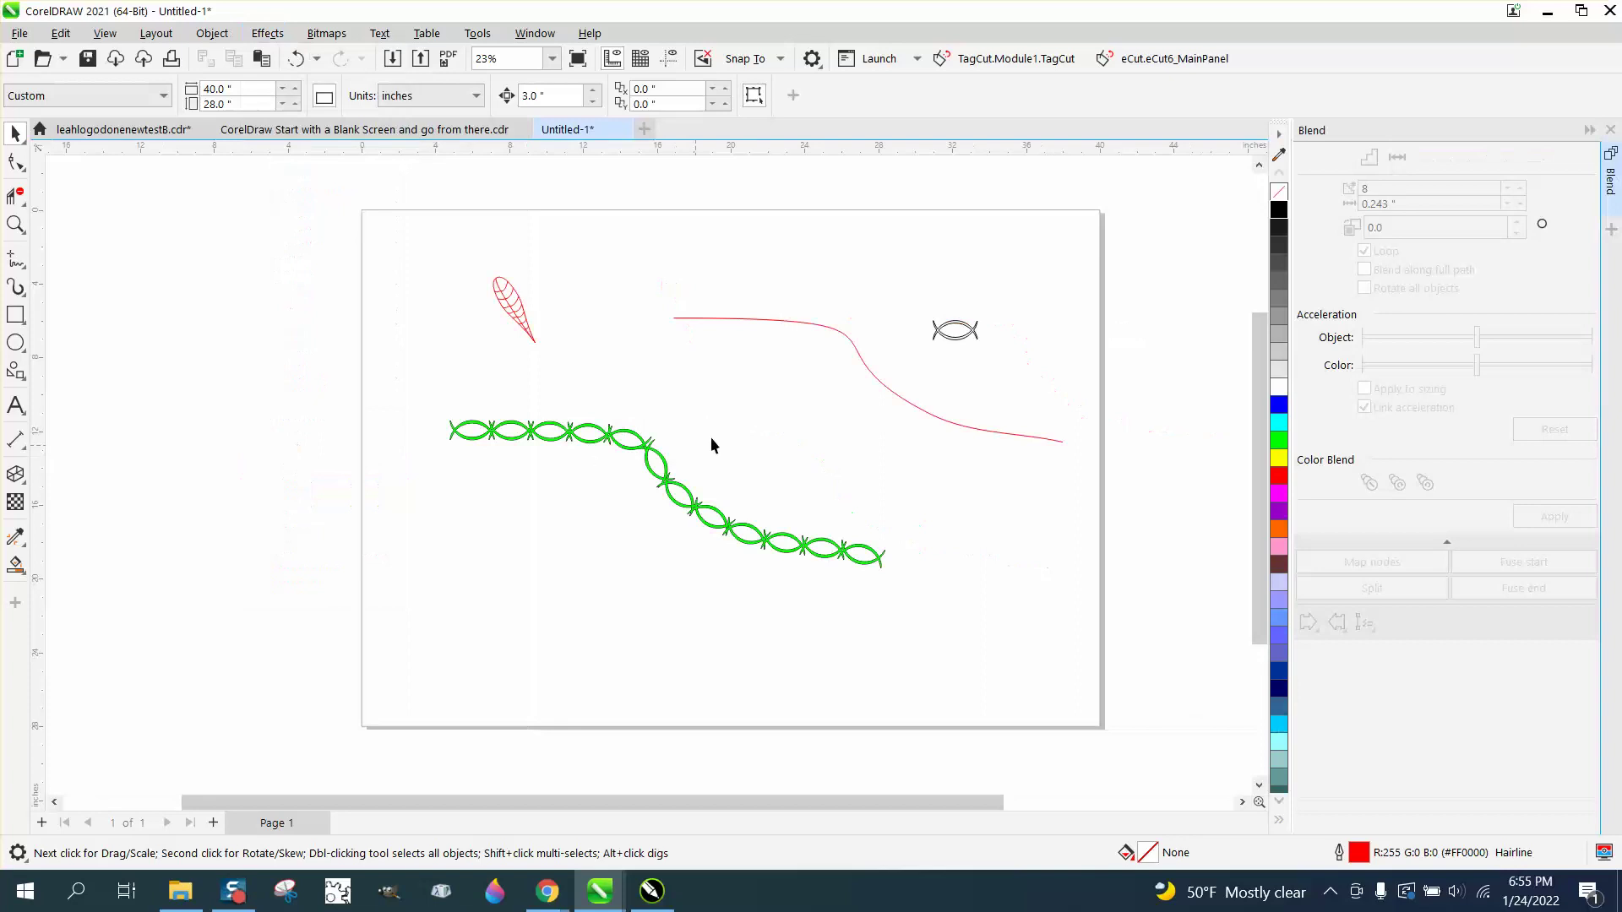
# - Duplicate the small barbed shape to the right and blend the two with 9 steps
pyautogui.click(945, 334)
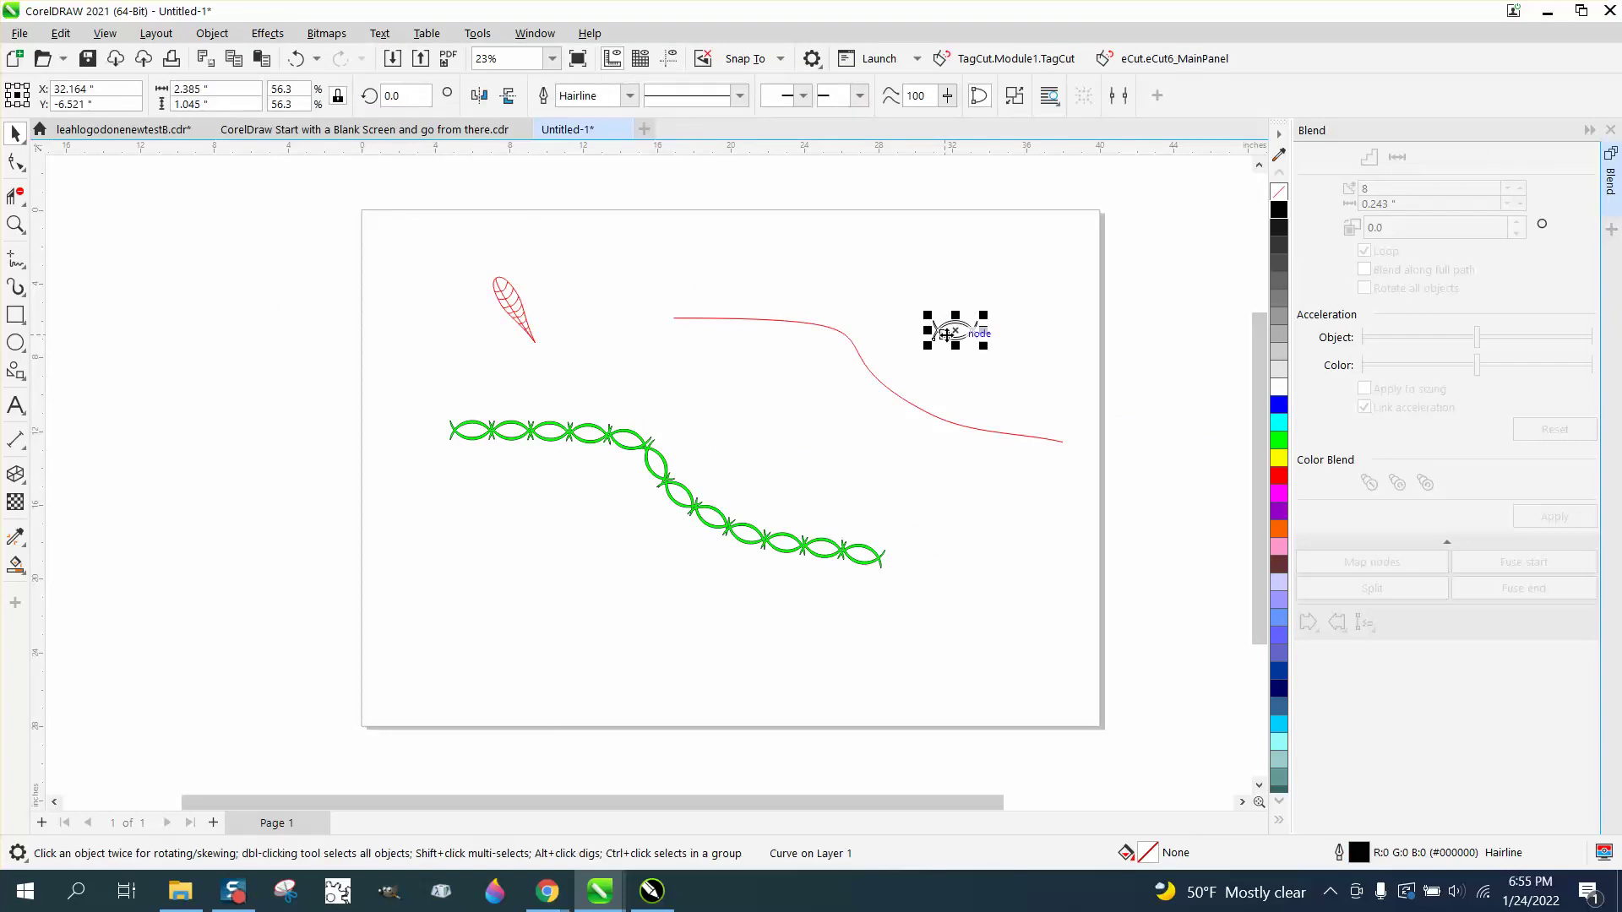
pyautogui.moveTo(953, 331); pyautogui.dragTo(1090, 331)
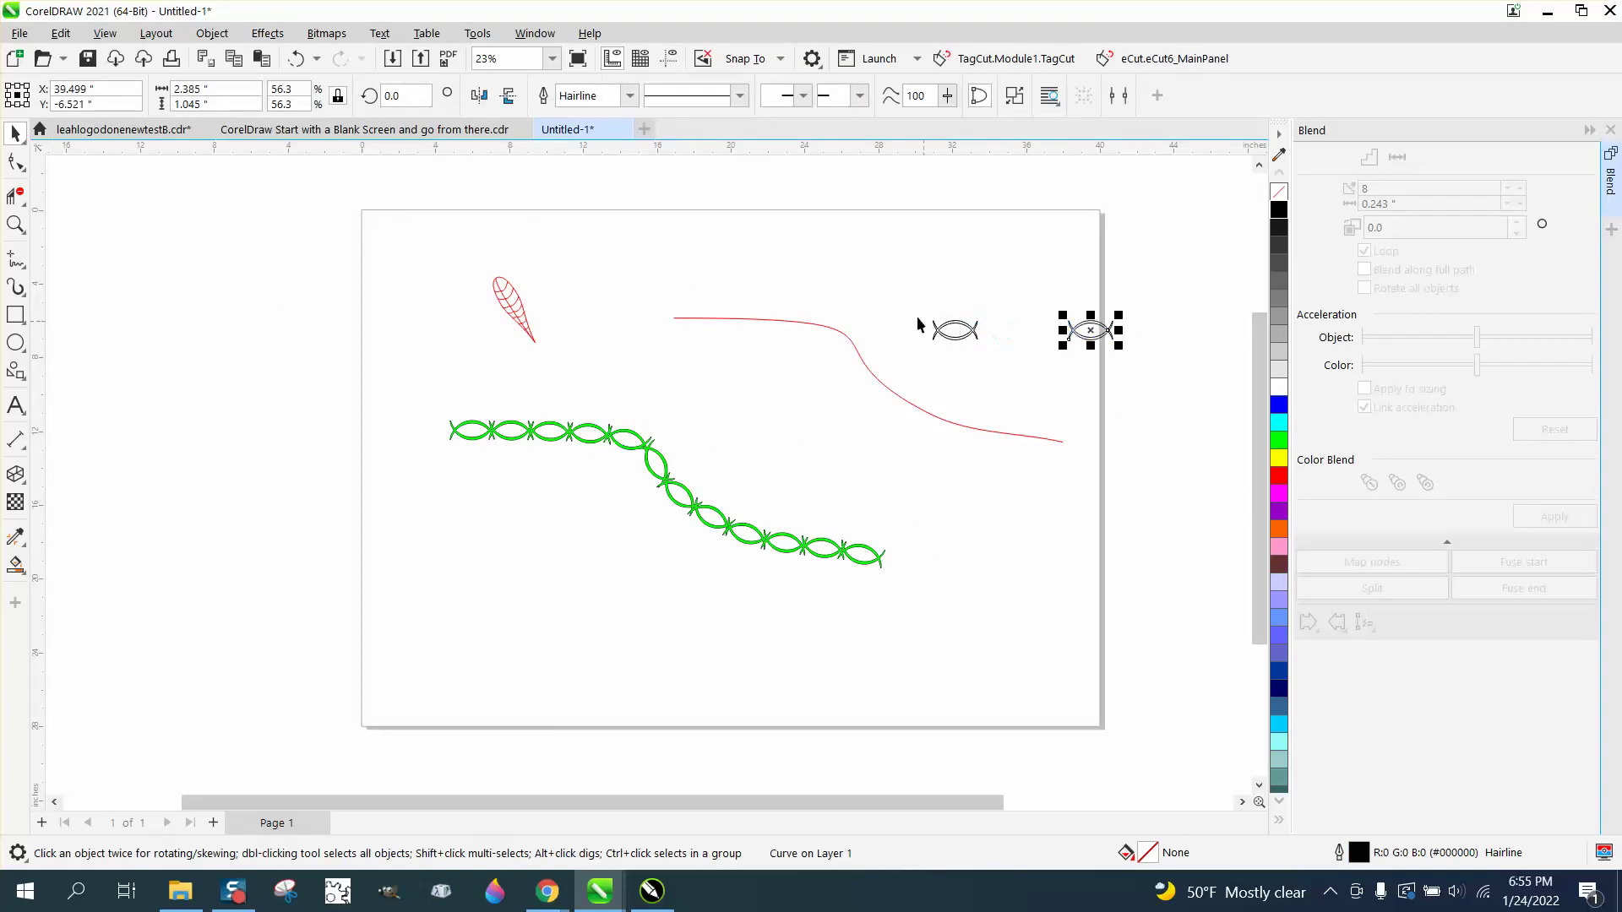
pyautogui.moveTo(887, 279); pyautogui.dragTo(1005, 336)
pyautogui.moveTo(1241, 362); pyautogui.dragTo(1240, 363)
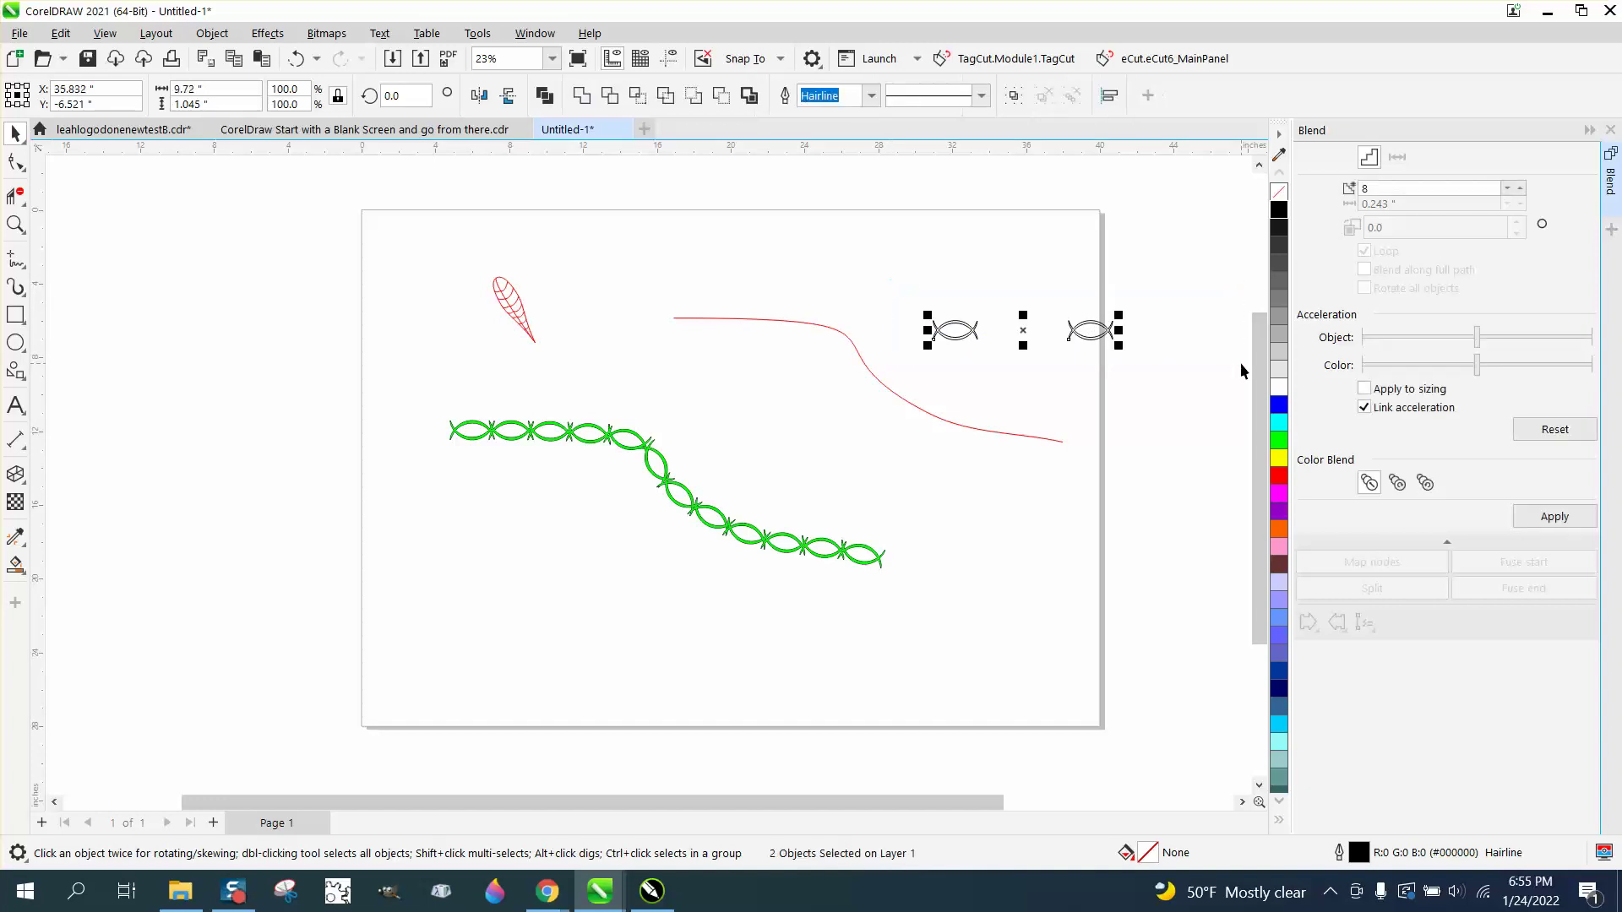
pyautogui.doubleClick(1389, 189)
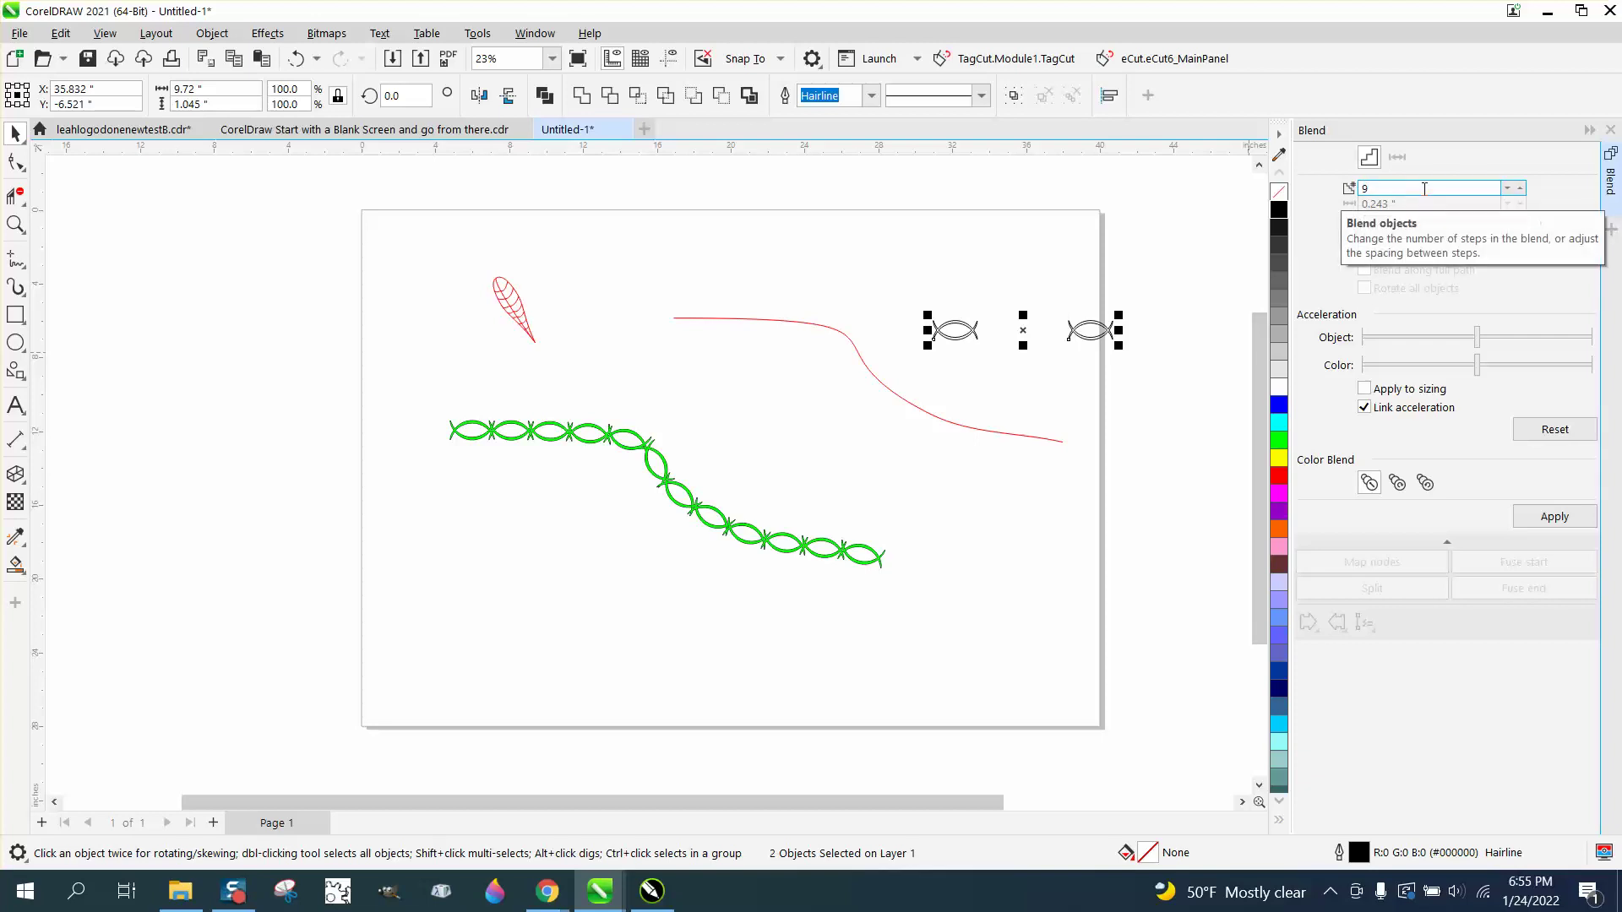
pyautogui.click(1566, 523)
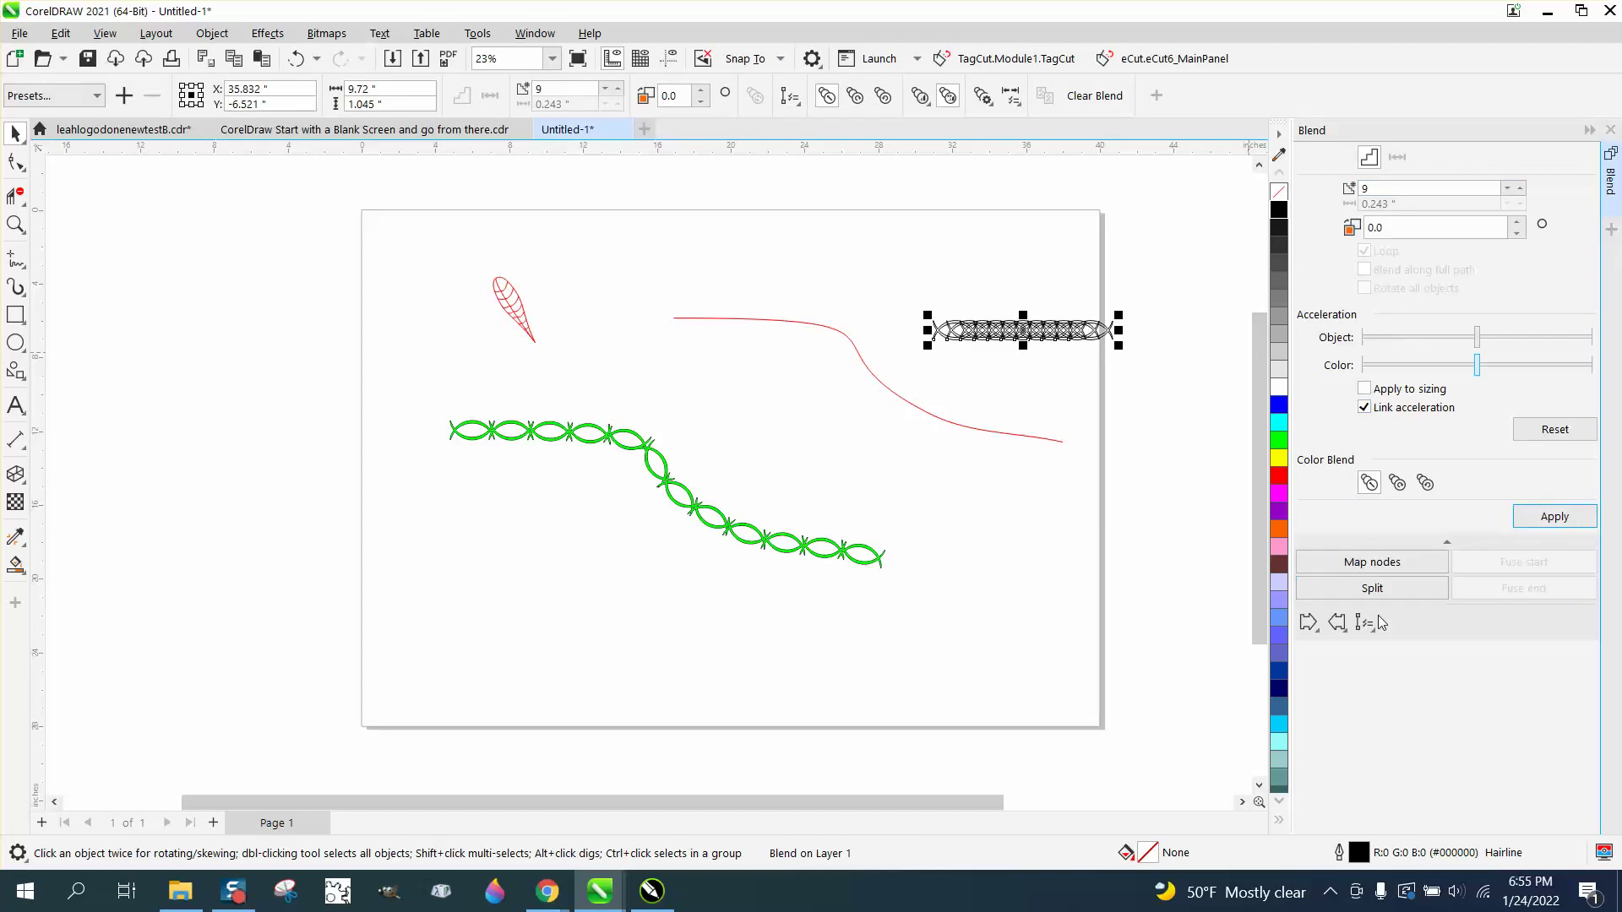
pyautogui.click(1366, 623)
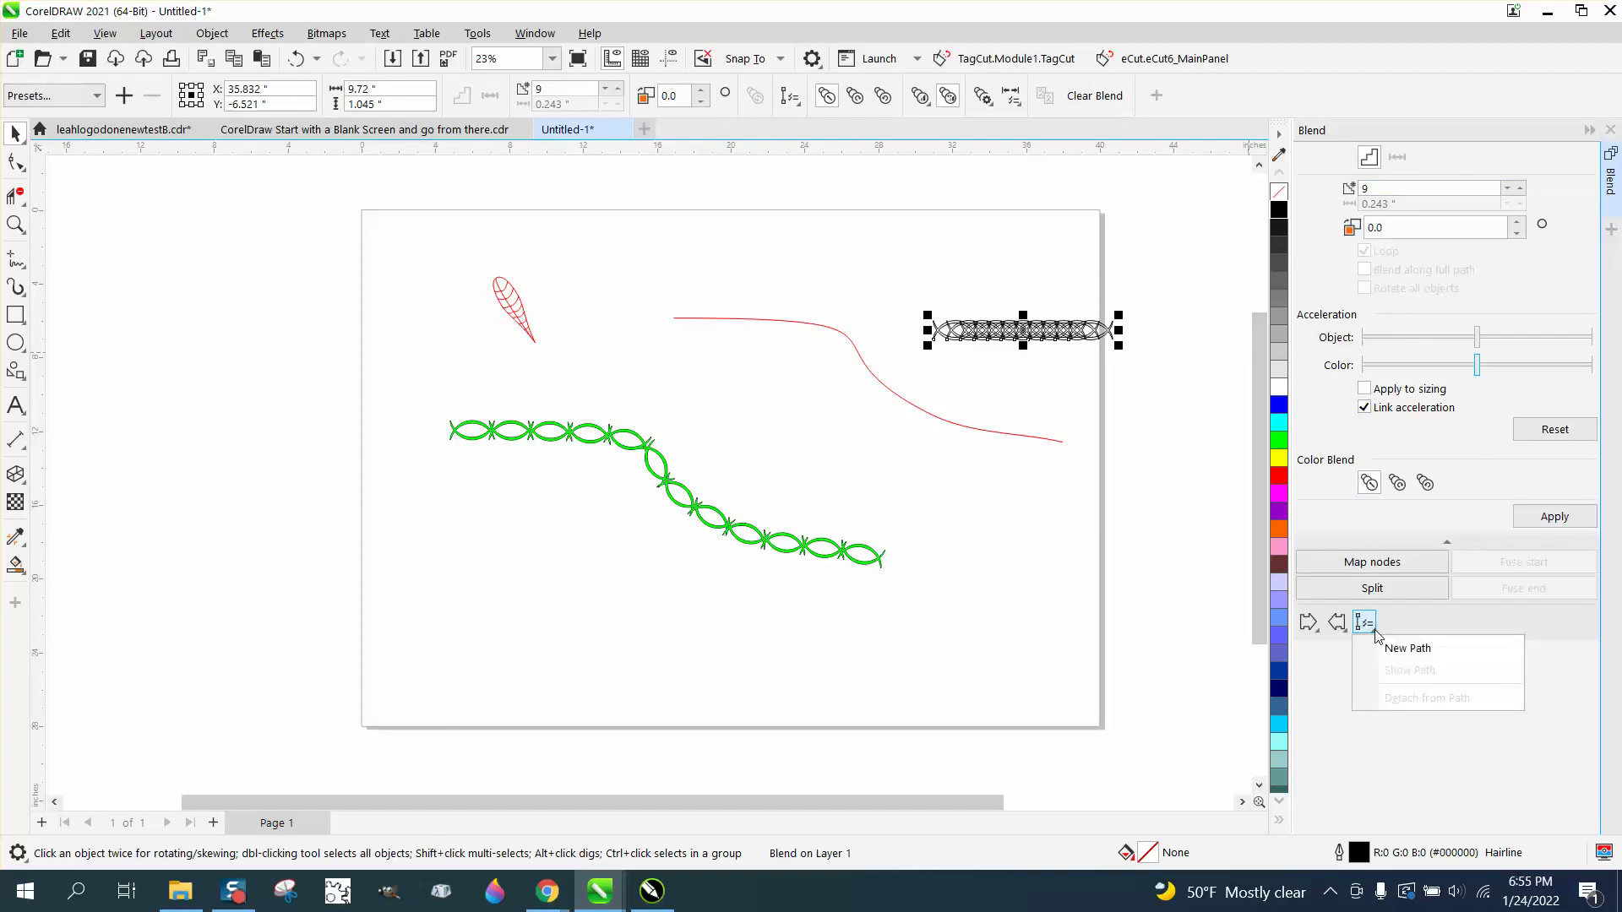
# - Attach the blend to the red curve as a new path
pyautogui.click(1399, 649)
pyautogui.click(1055, 436)
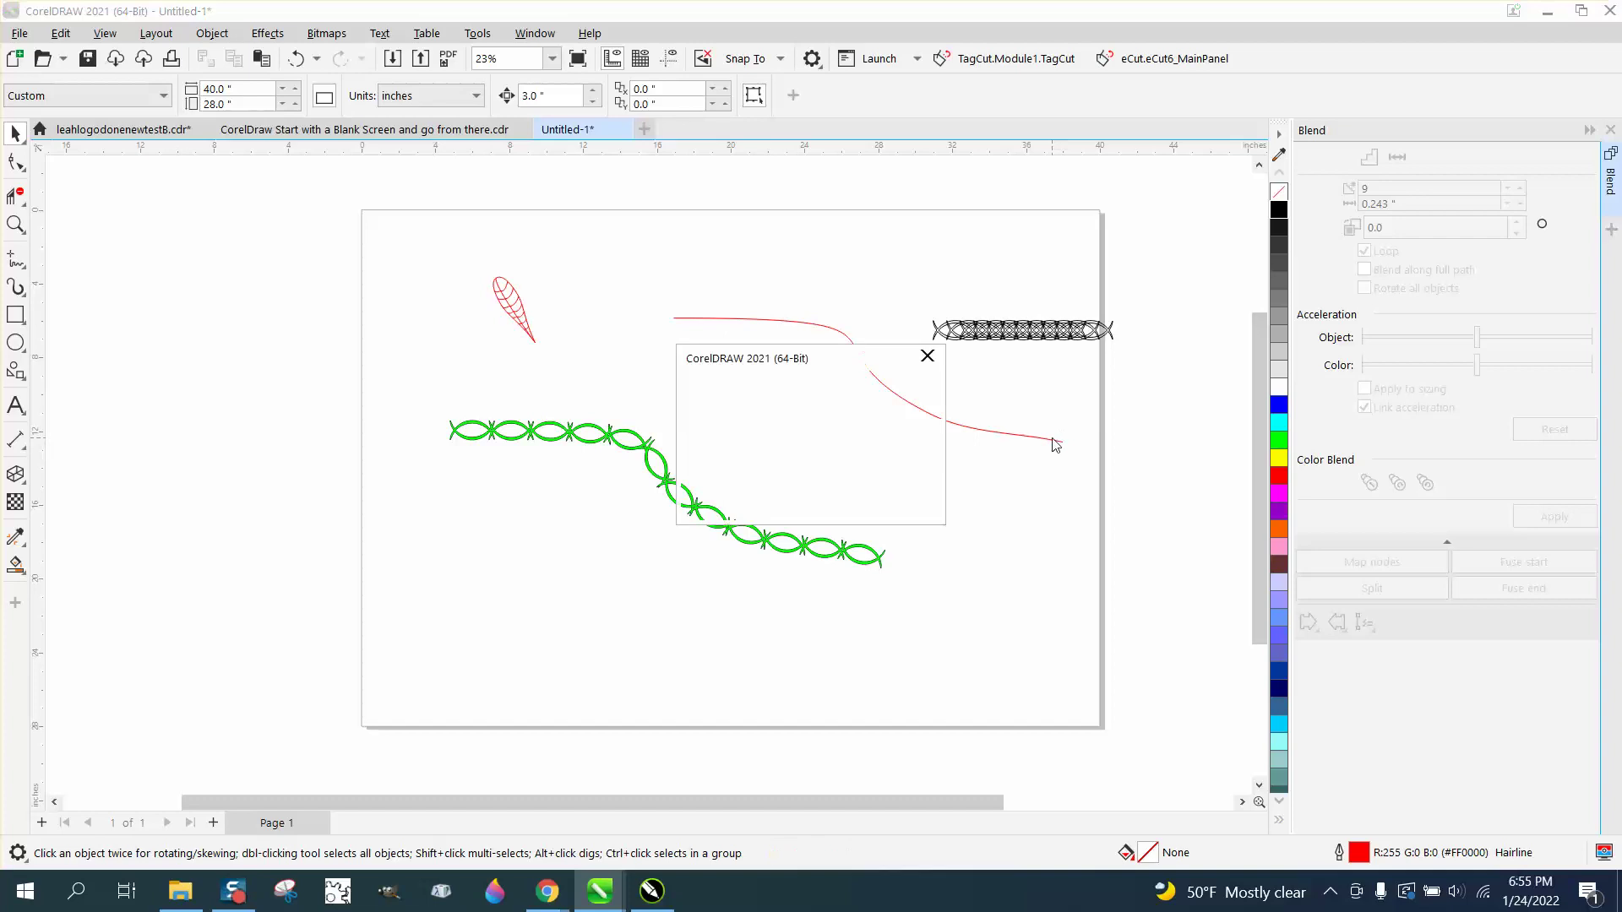
pyautogui.click(800, 499)
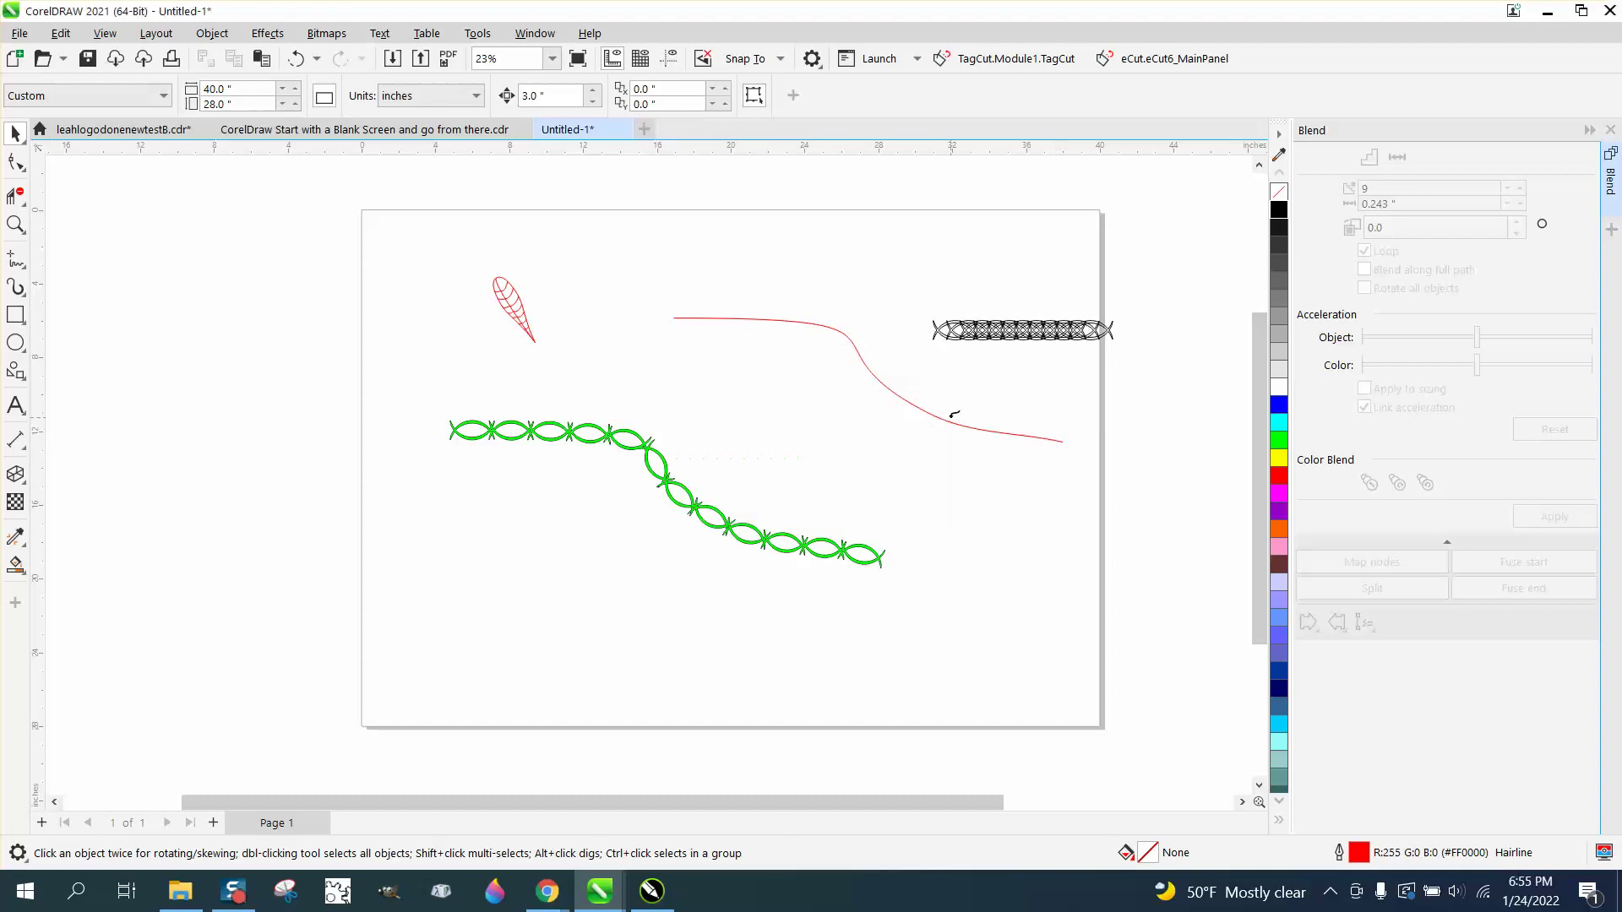
pyautogui.click(951, 419)
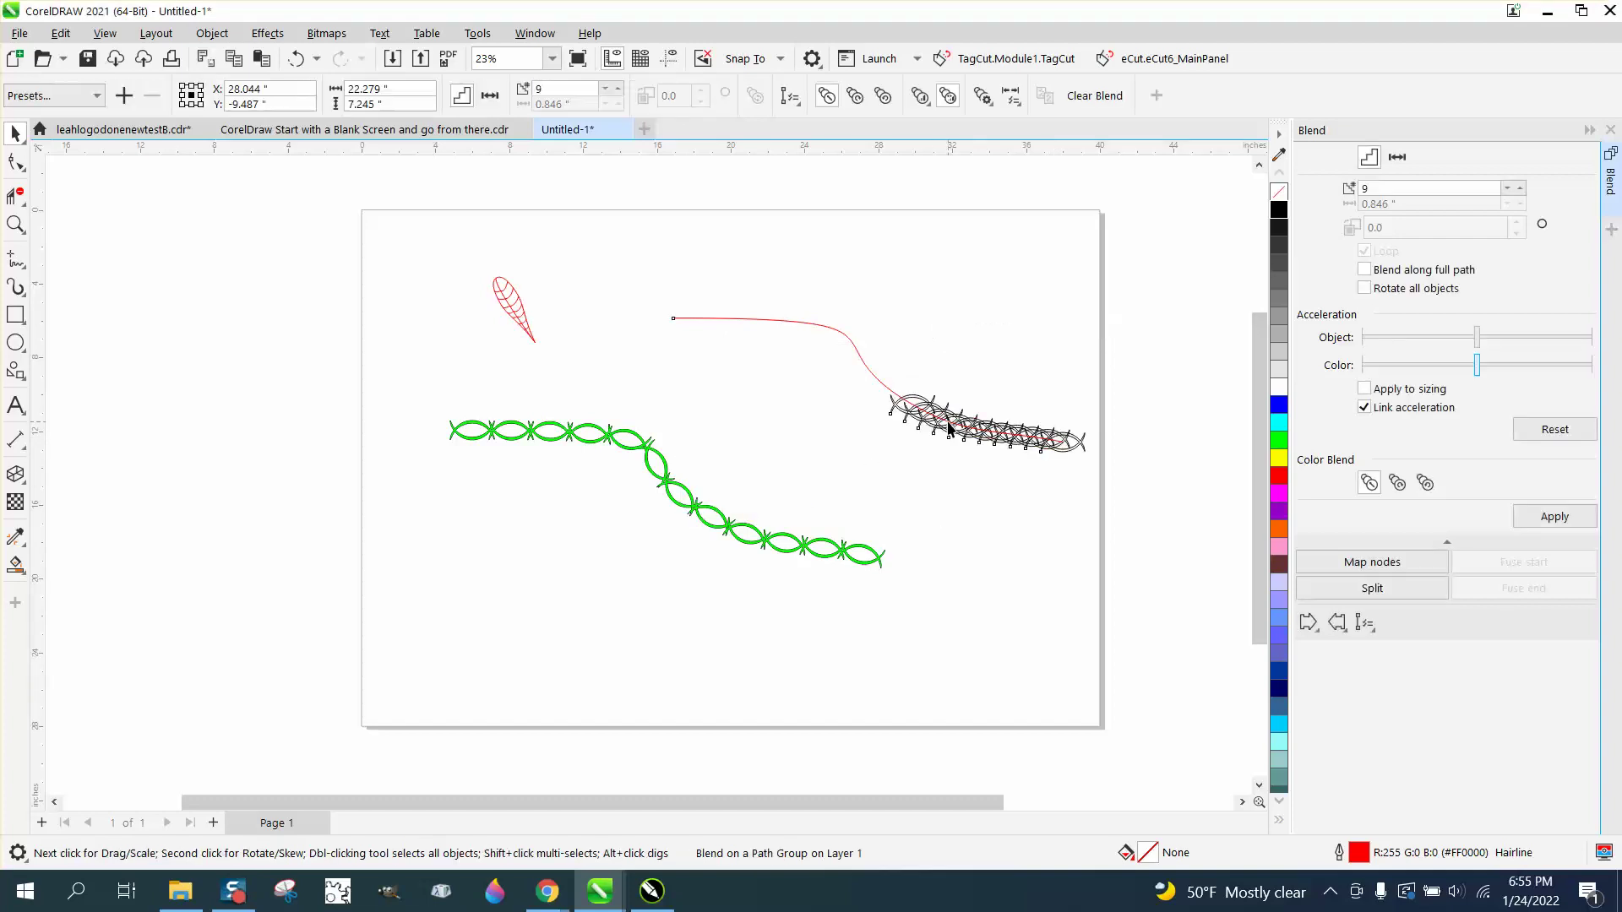
# - Make the blend span the full path with every link rotated to follow the curve
pyautogui.click(1365, 270)
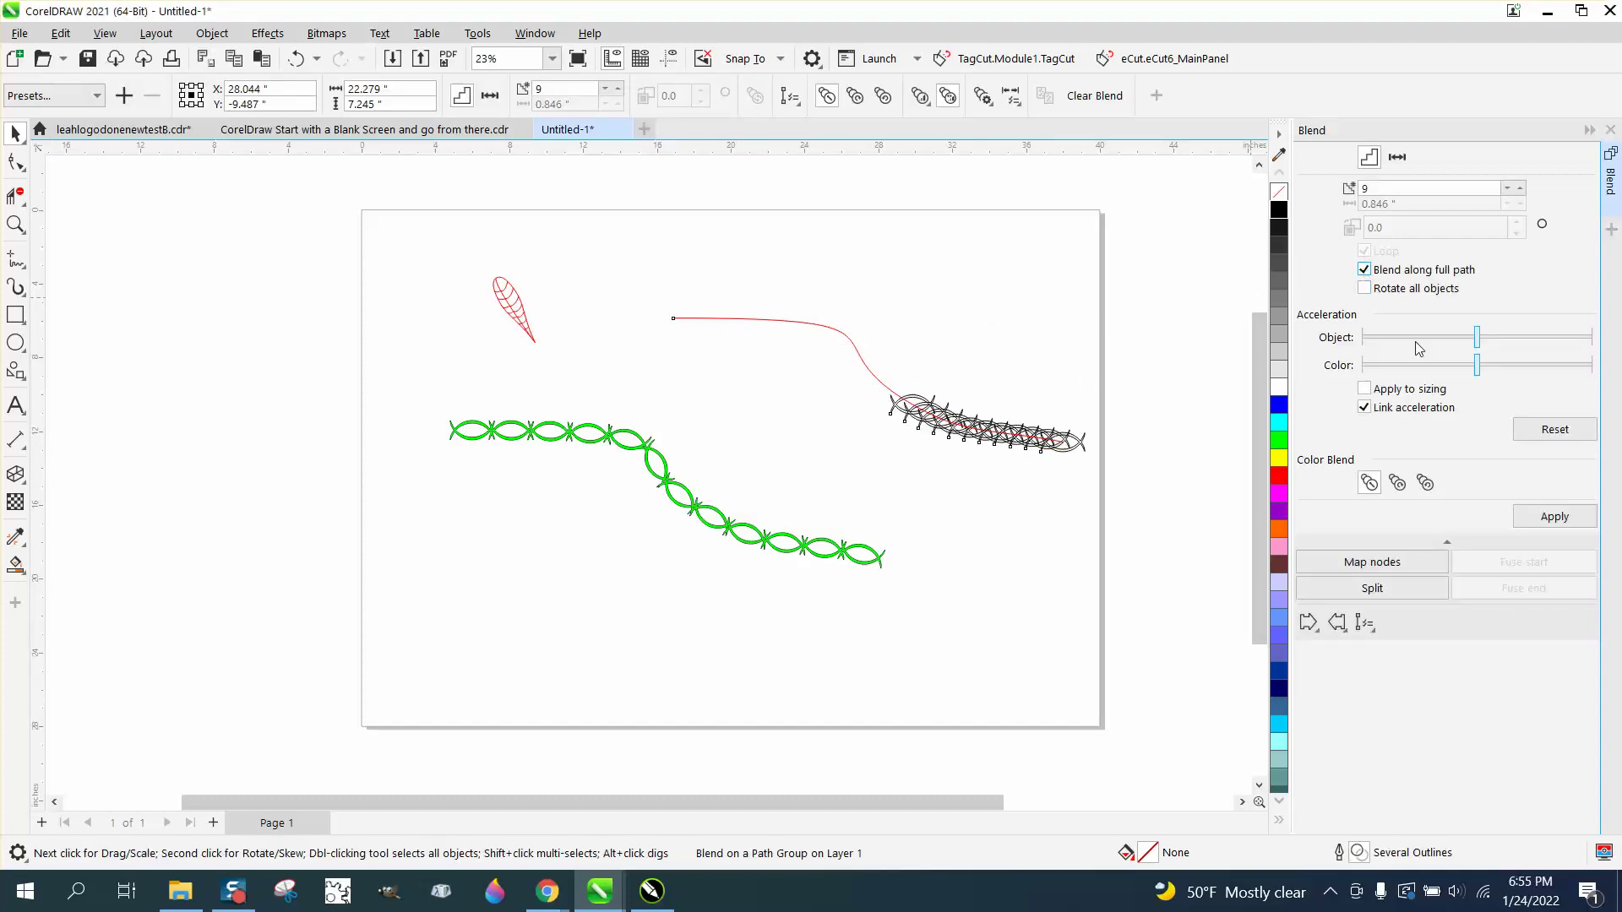
pyautogui.click(1537, 521)
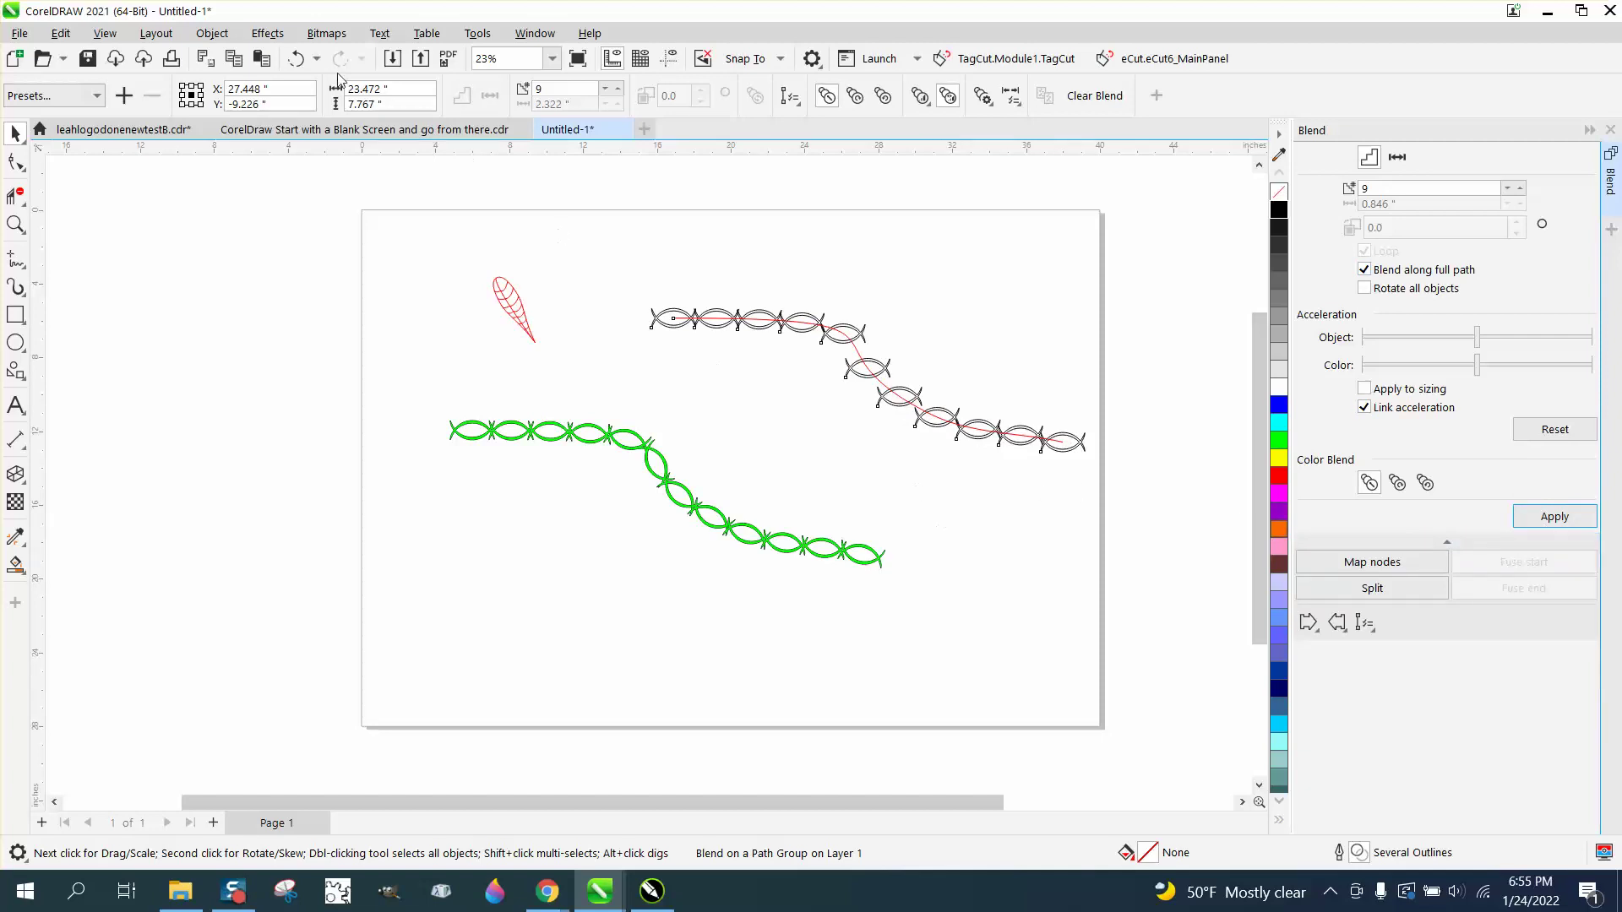
pyautogui.click(295, 58)
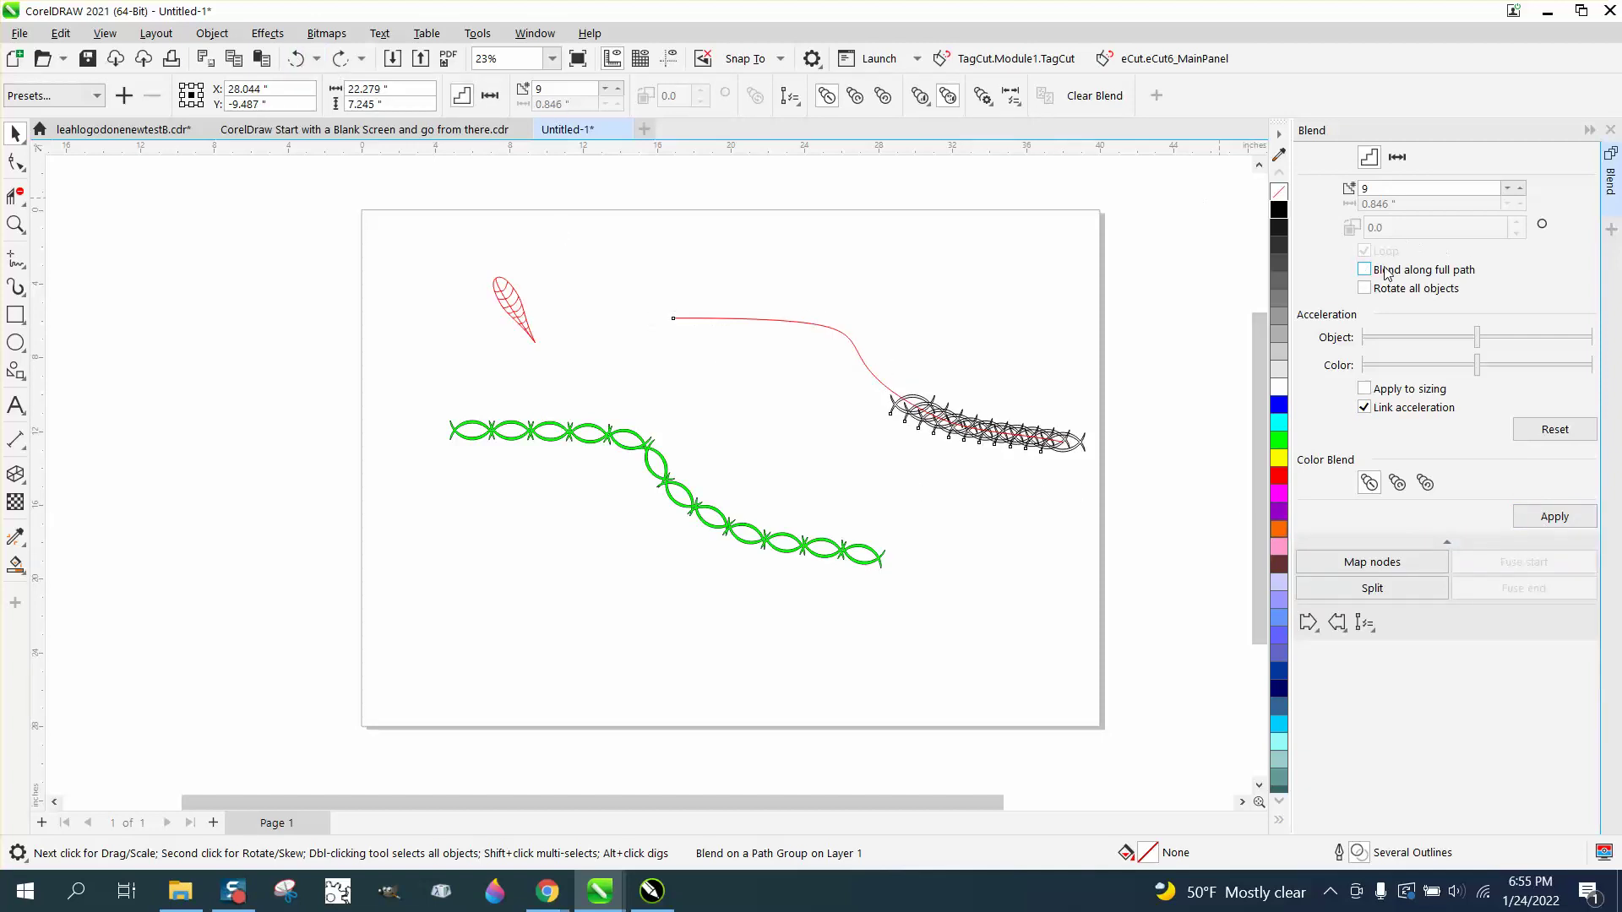
pyautogui.click(1366, 289)
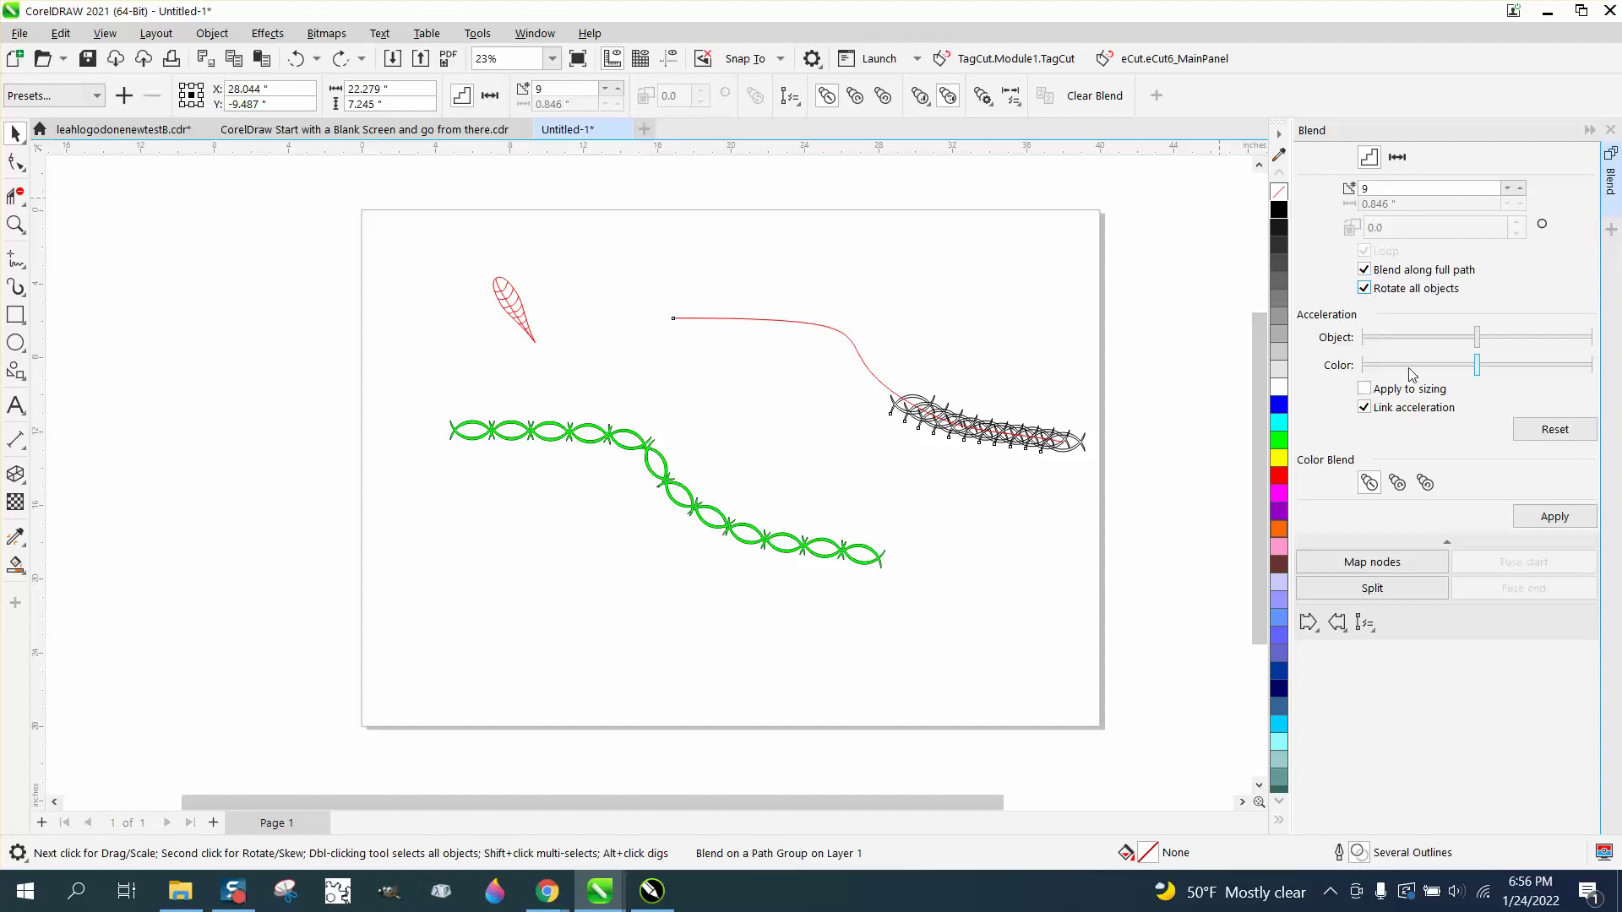
pyautogui.click(1577, 523)
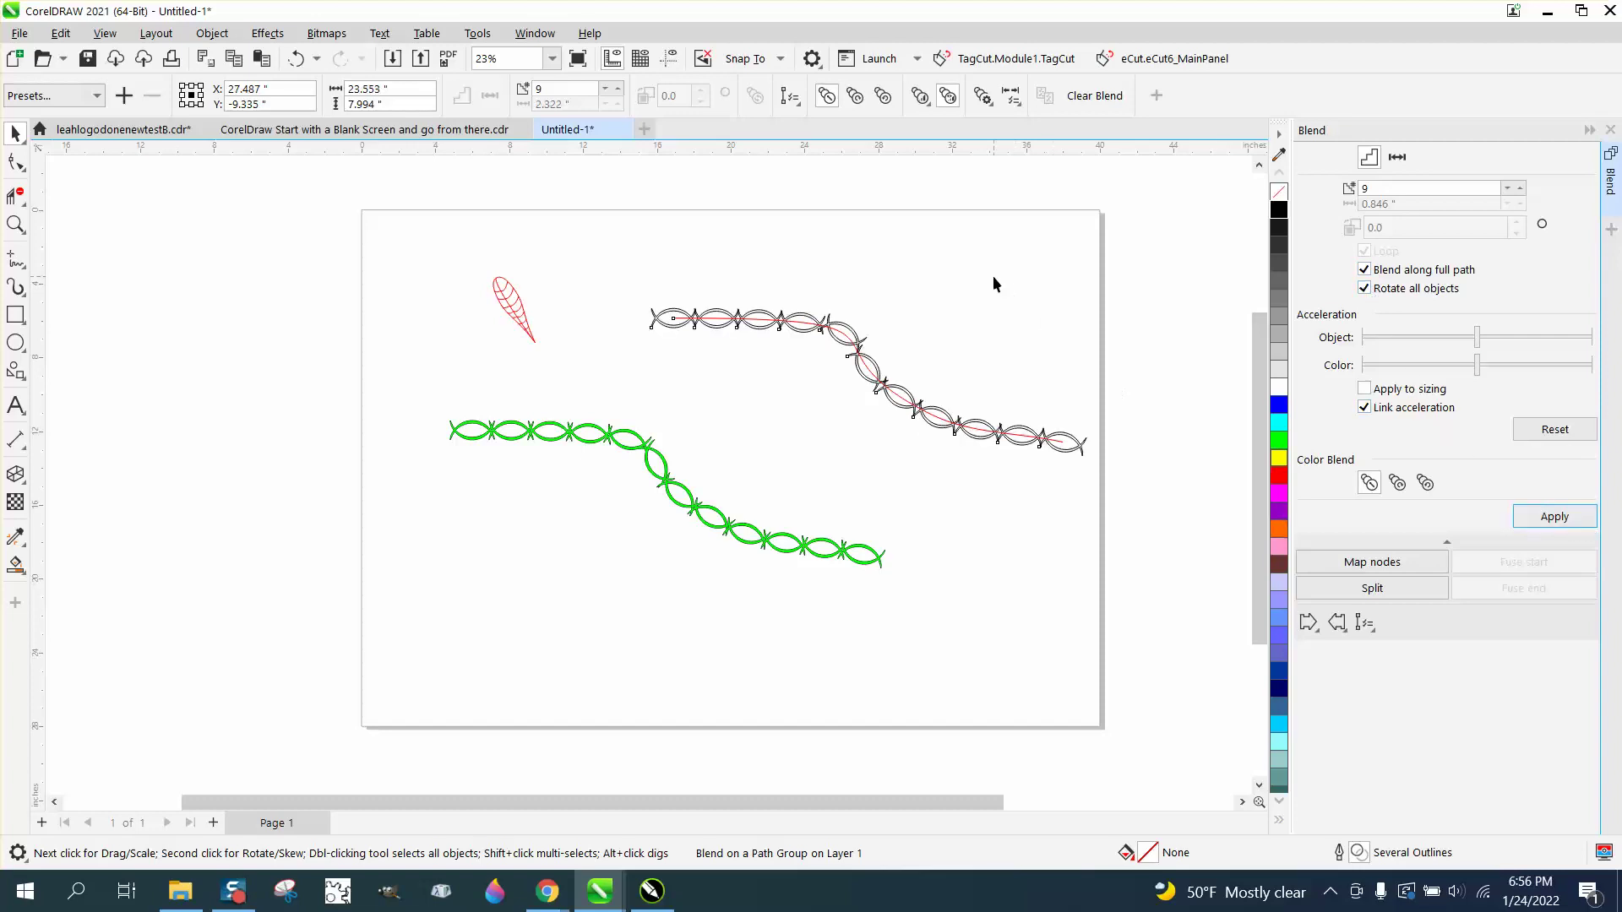
# - Zoom in to check the blend along the curve and the green chain beside it
pyautogui.click(16, 224)
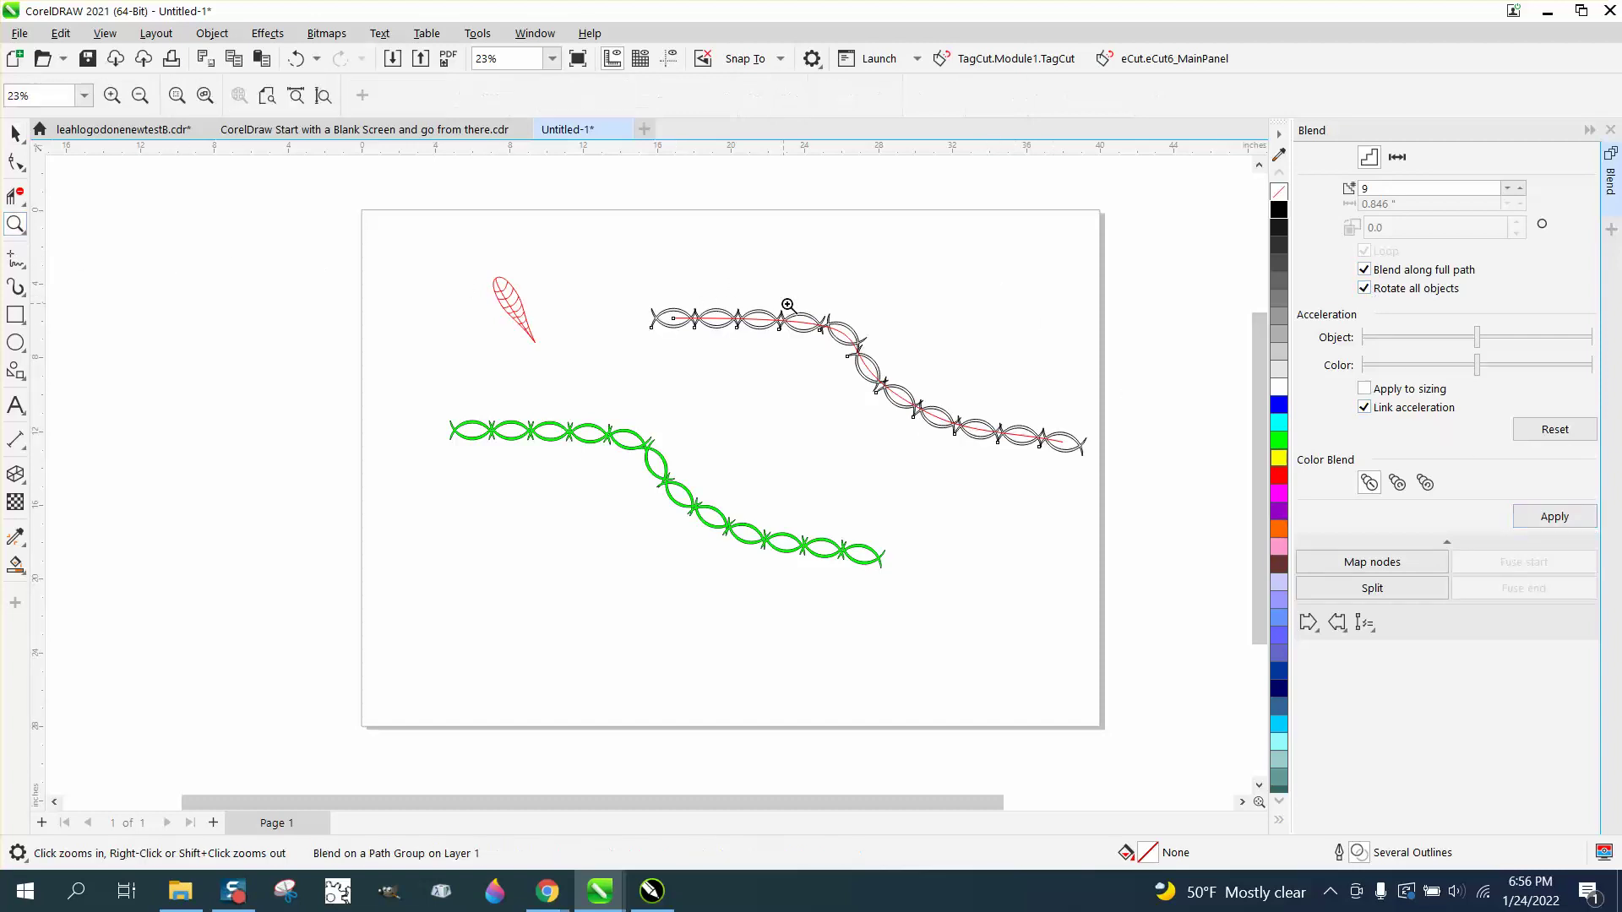
pyautogui.moveTo(788, 306); pyautogui.dragTo(978, 440)
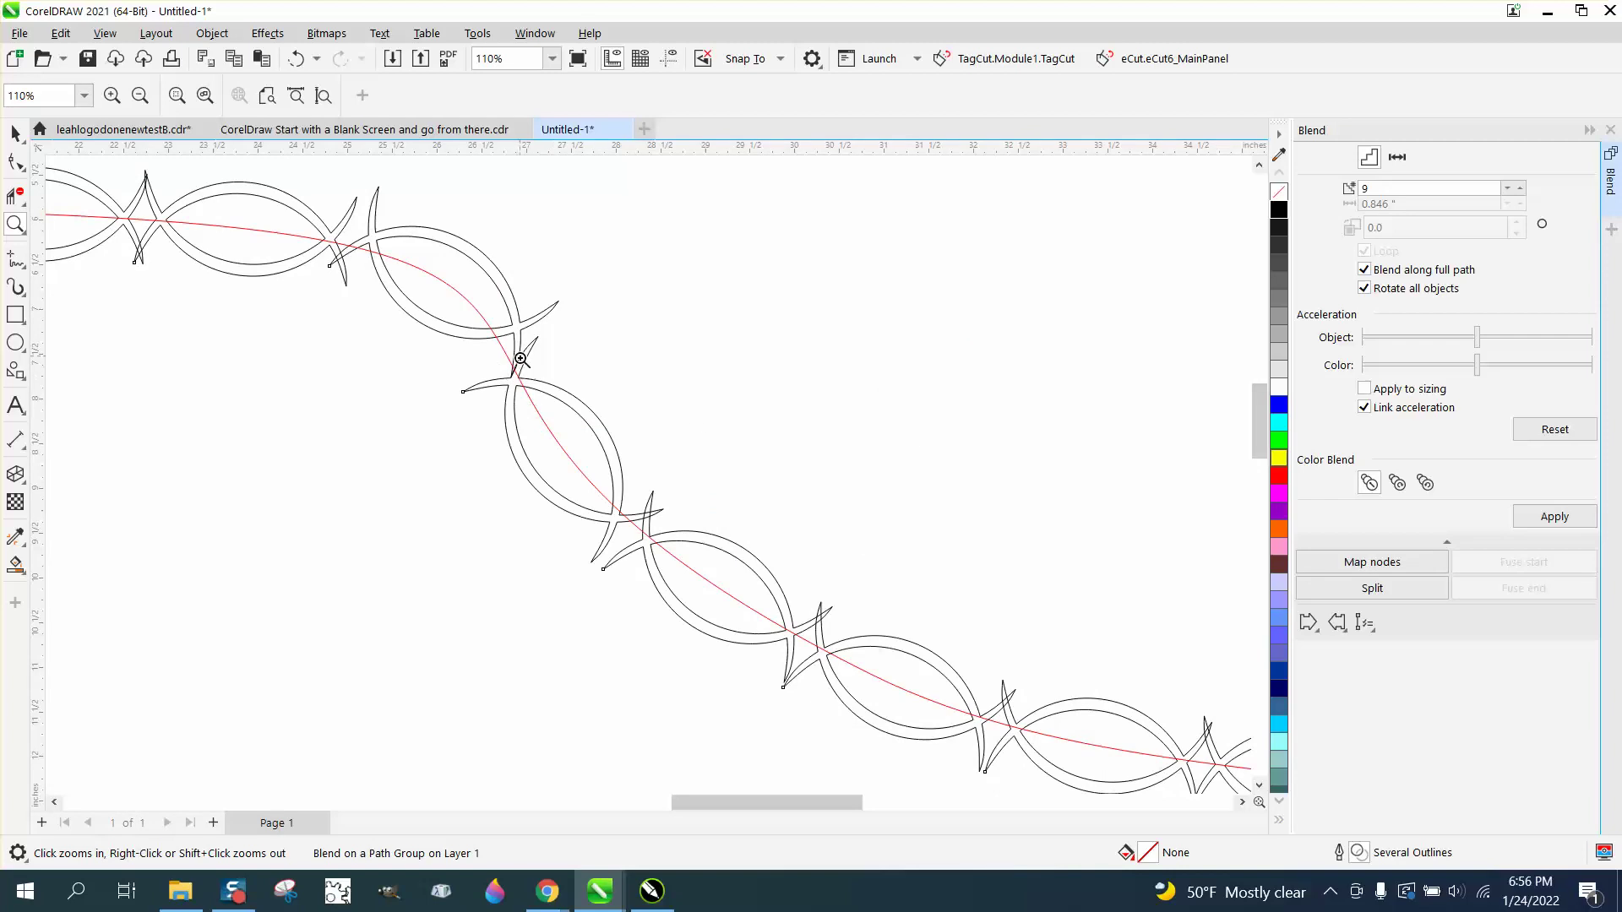
pyautogui.scroll(-5, 567, 385)
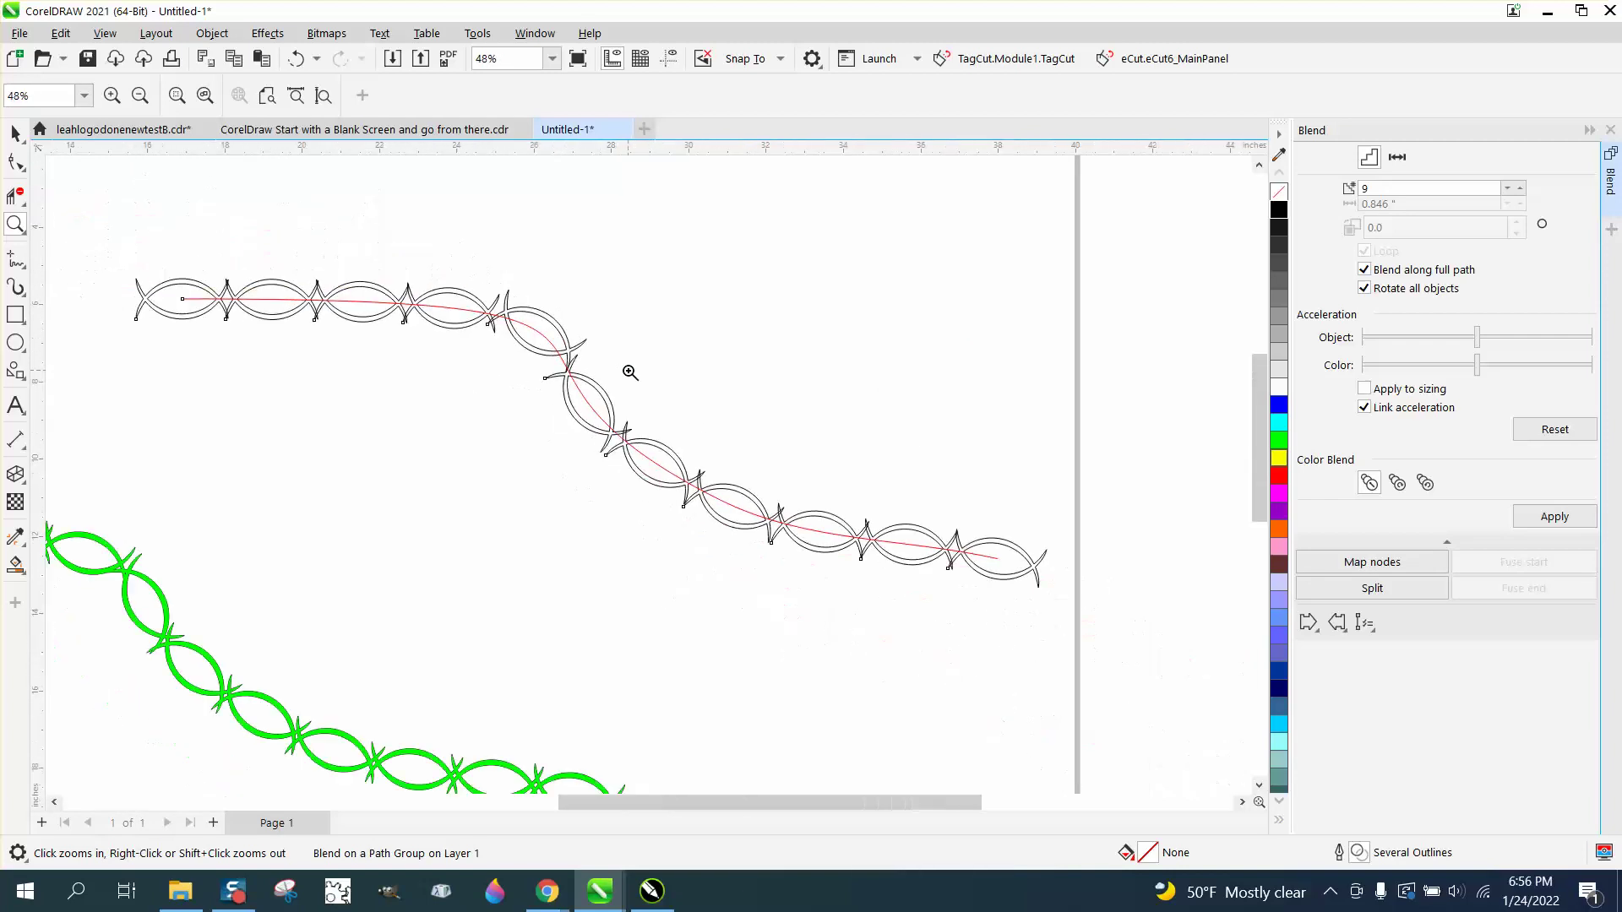
pyautogui.moveTo(173, 508); pyautogui.dragTo(397, 706)
pyautogui.scroll(-2, 465, 507)
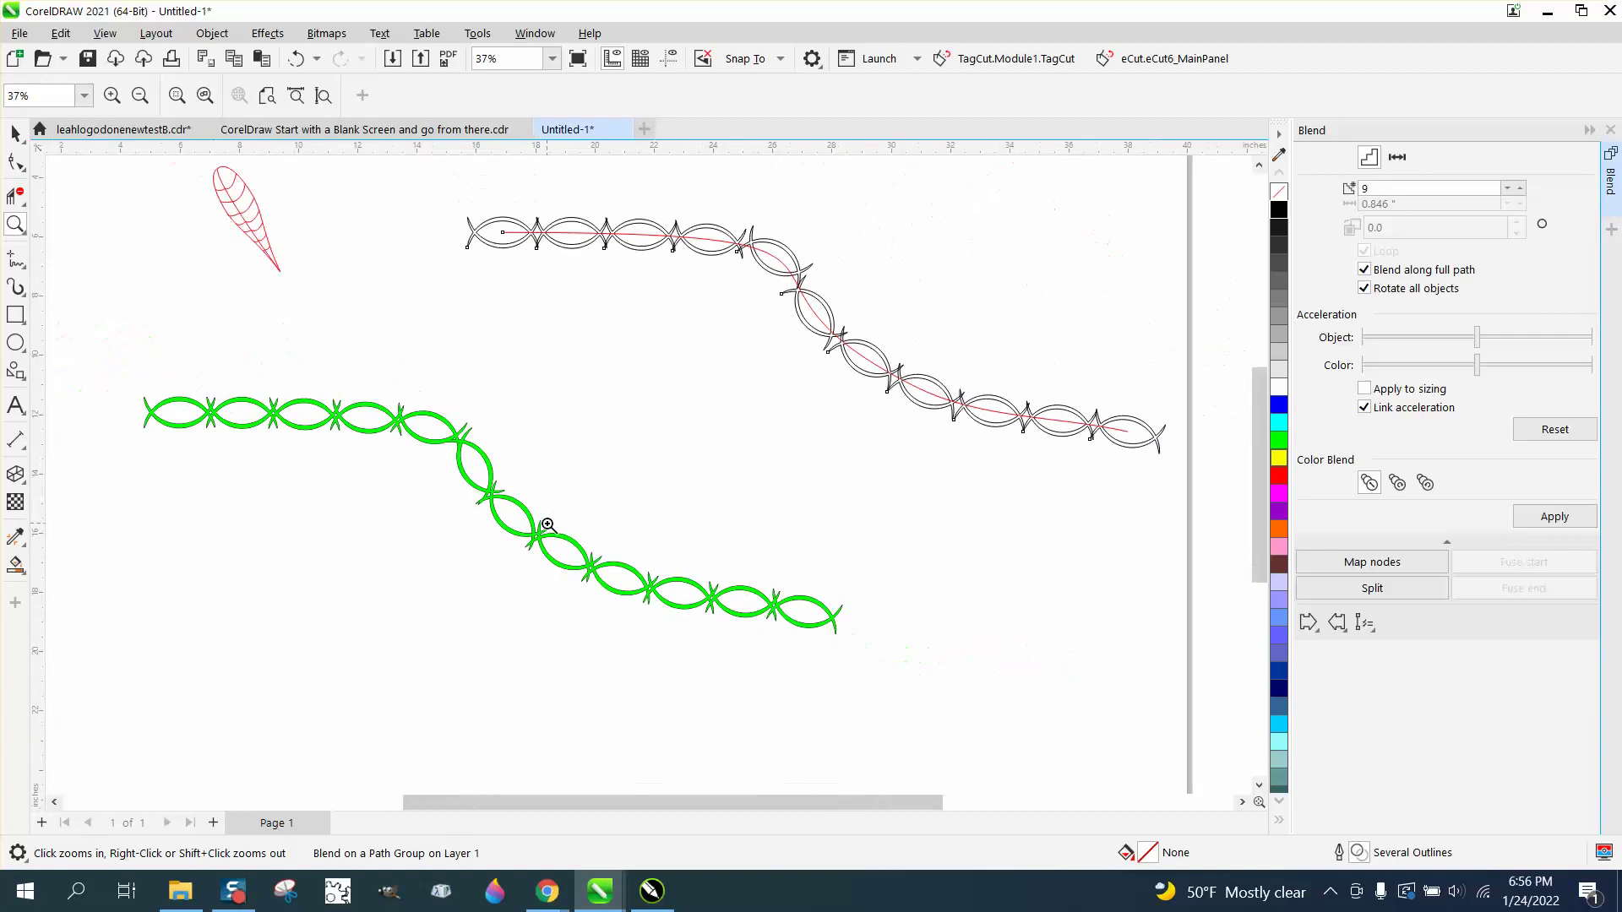
# - Undo back to two separate shapes and reapply the blend with 10 steps
pyautogui.click(297, 58)
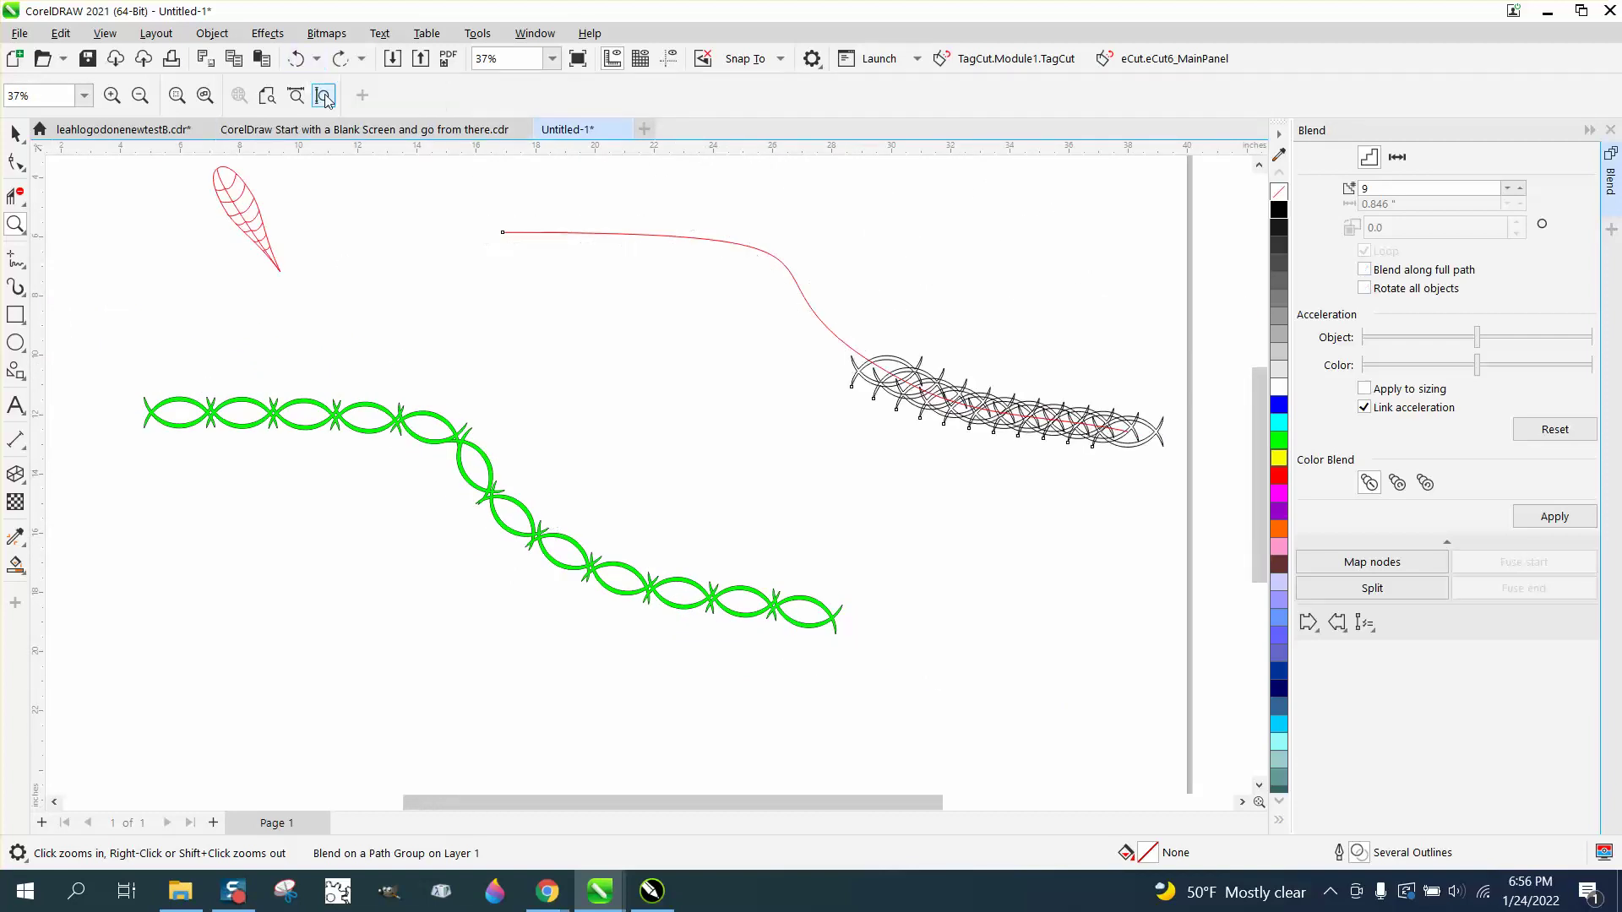
pyautogui.click(297, 59)
pyautogui.click(297, 59)
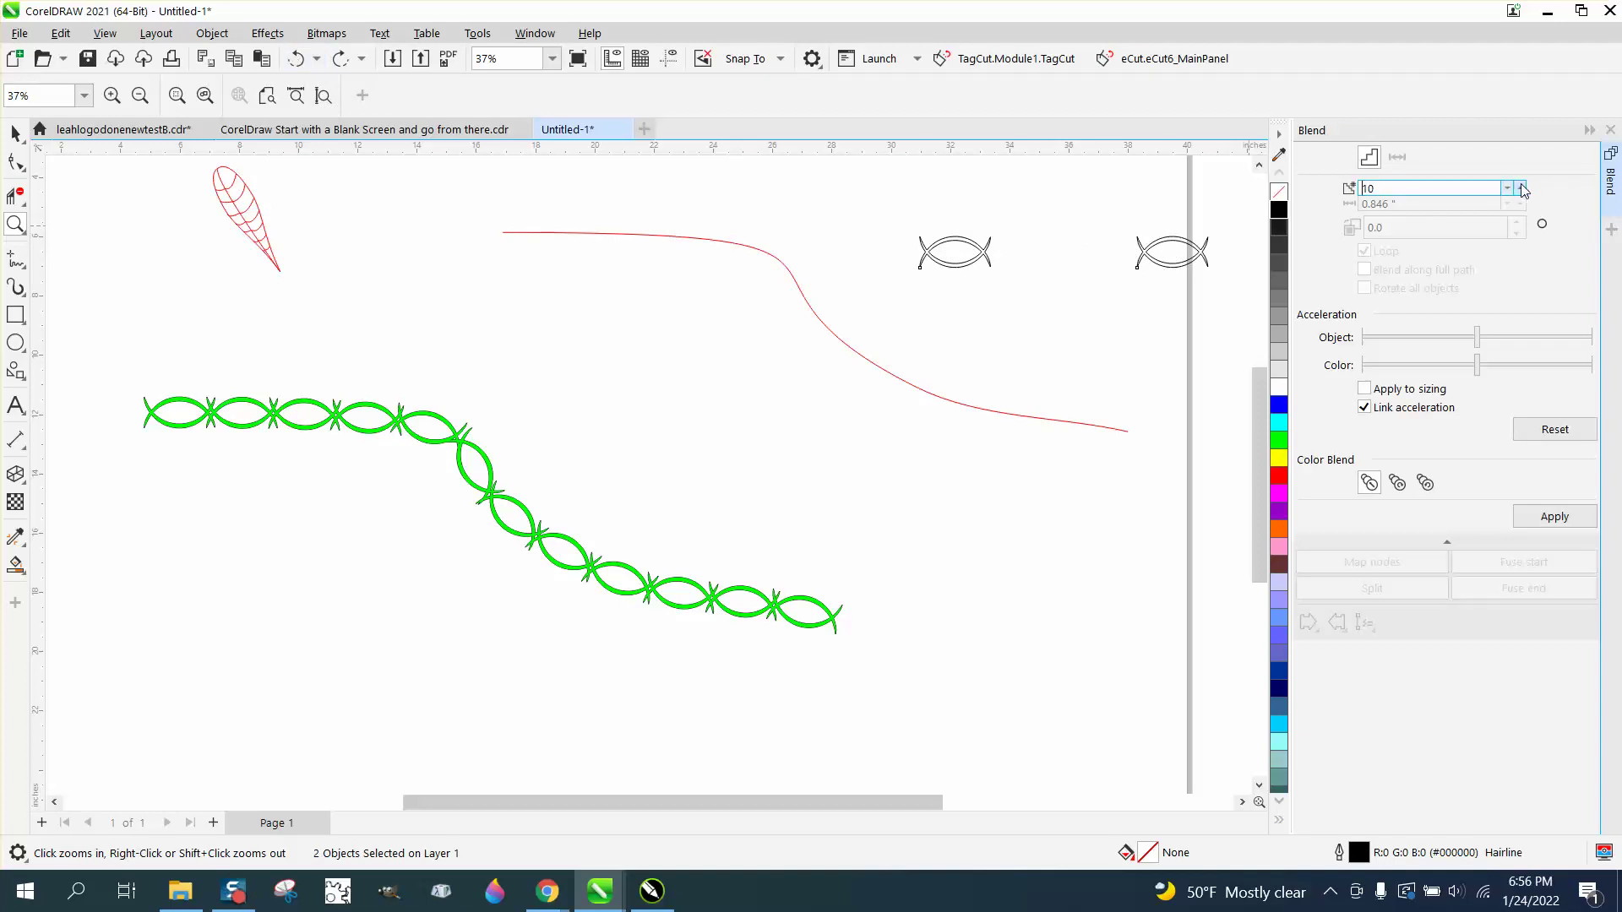
pyautogui.click(1555, 516)
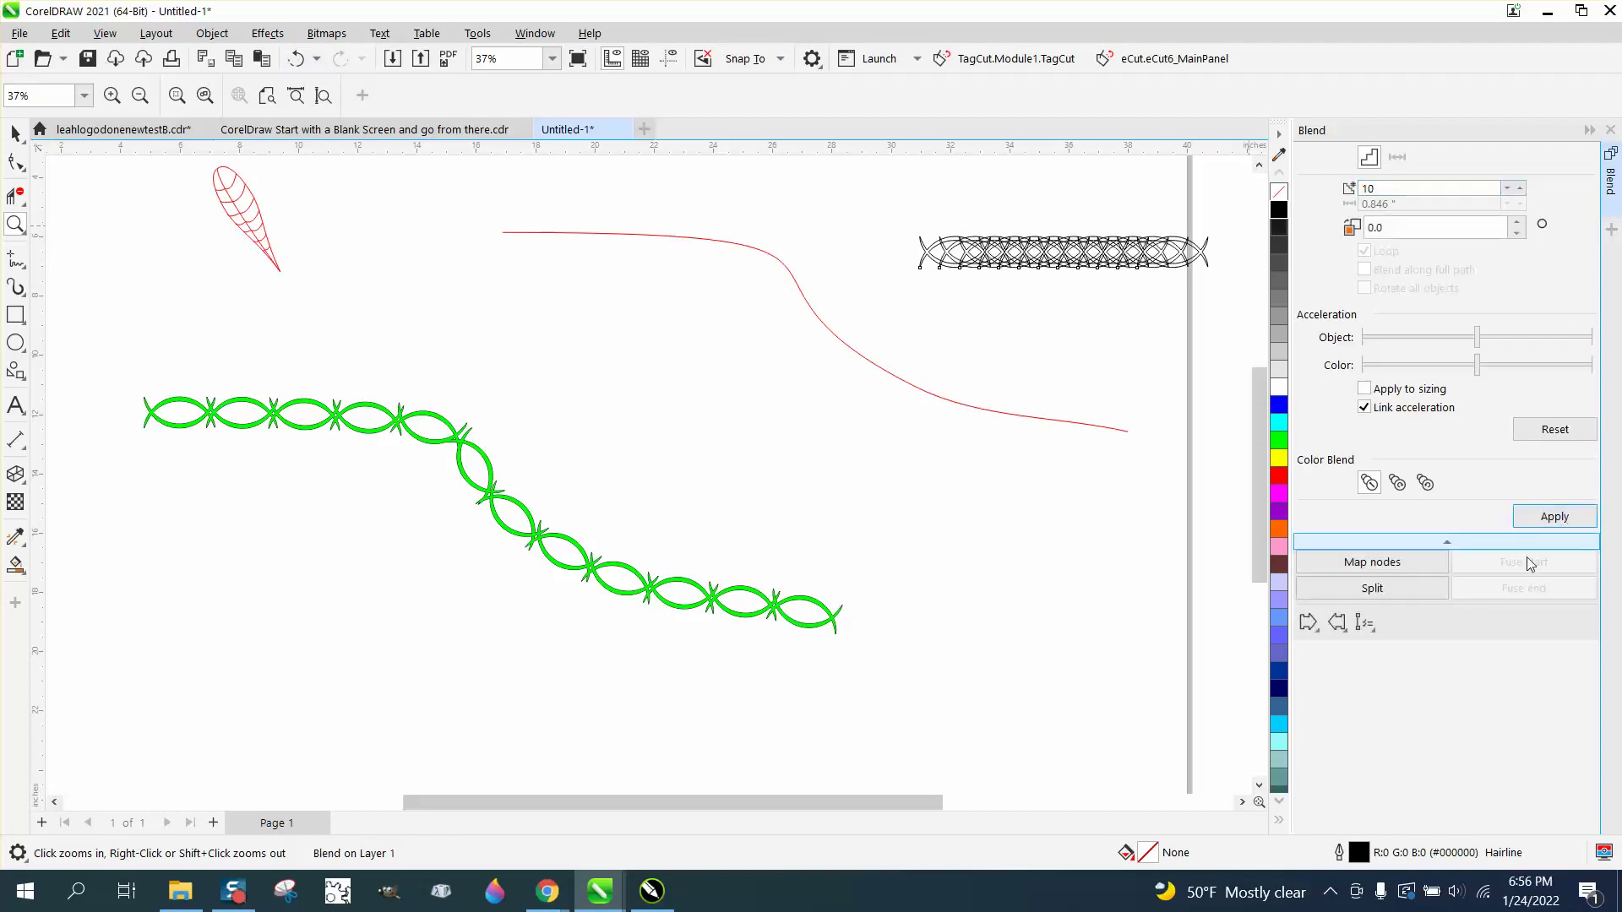
# - Put the 10-step blend on the red curve with all links rotated, then zoom in on the bend
pyautogui.click(1375, 631)
pyautogui.click(1382, 646)
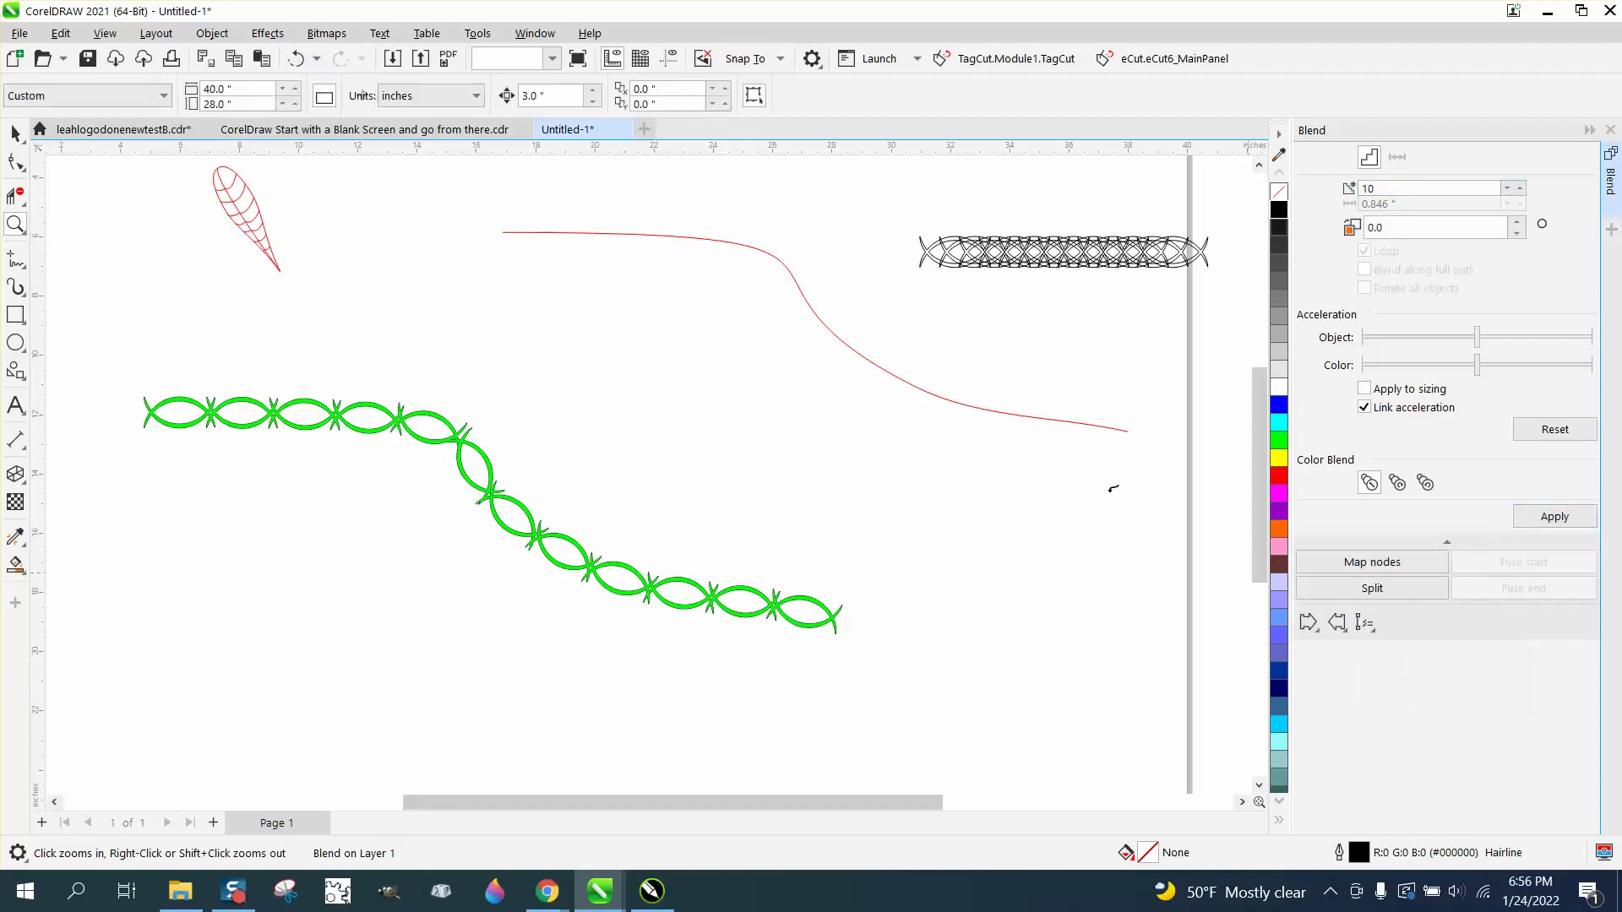
pyautogui.click(1029, 414)
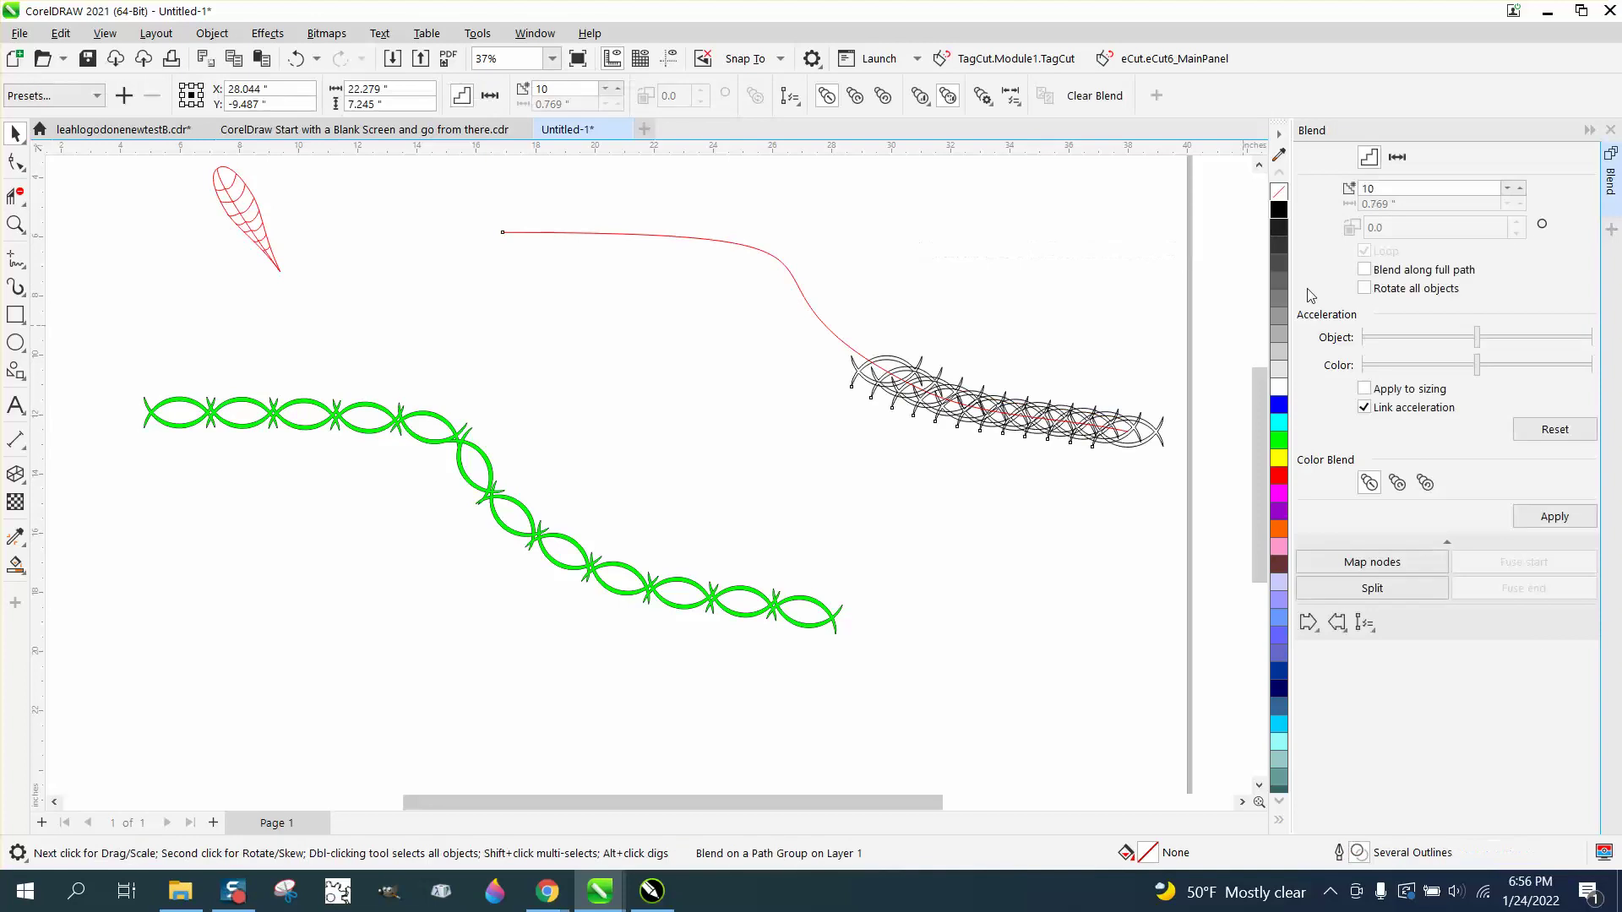
pyautogui.click(1365, 289)
pyautogui.click(1553, 517)
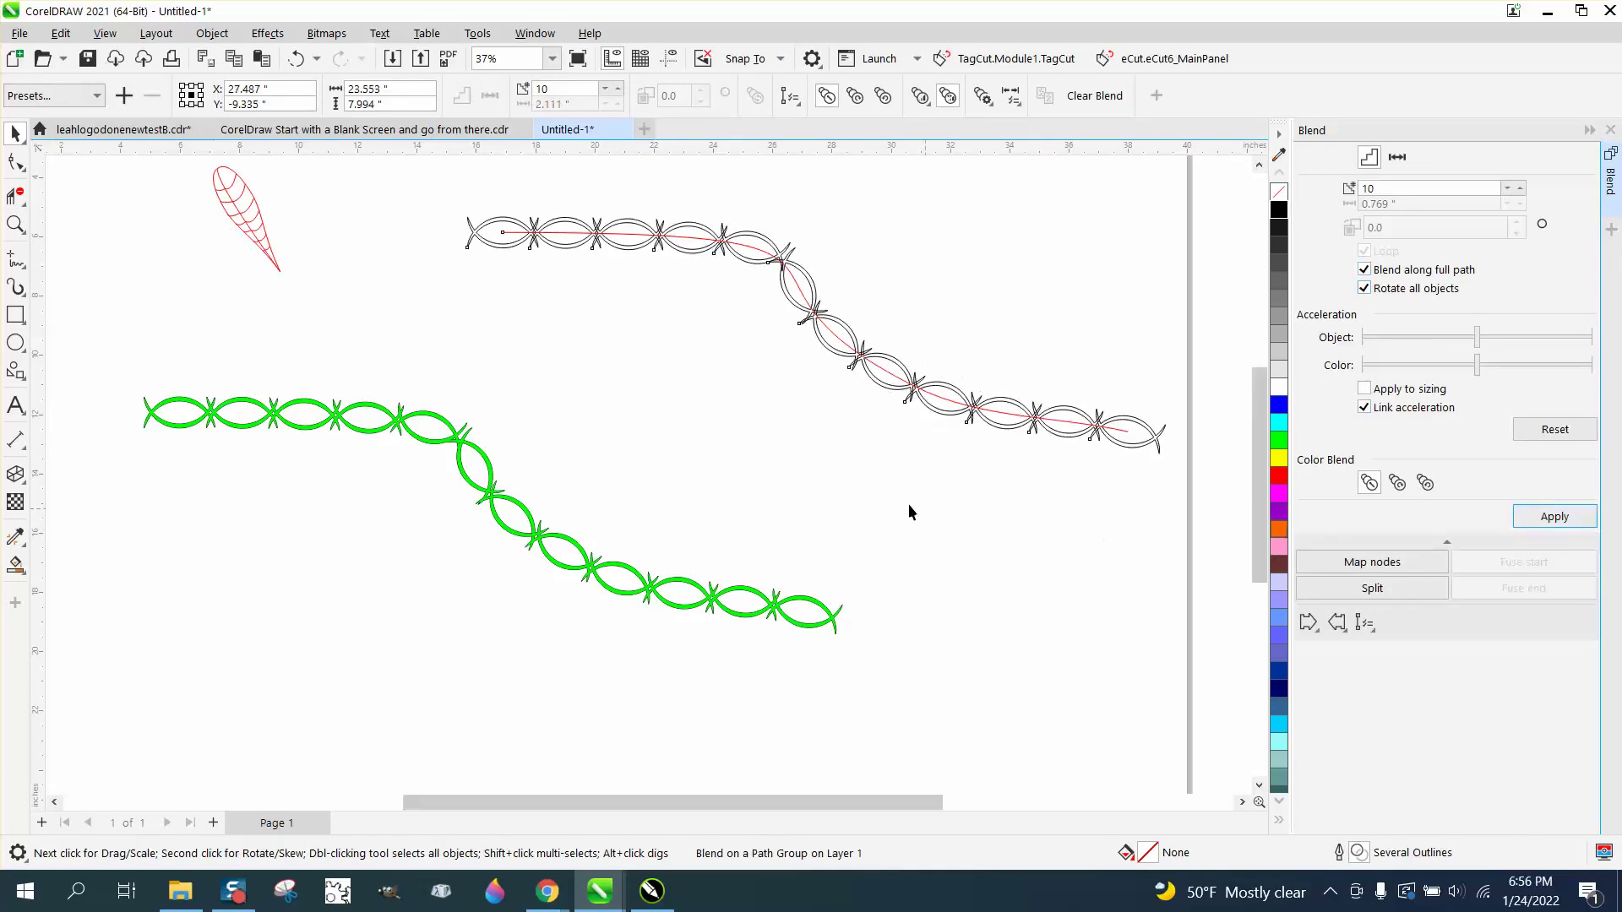
pyautogui.click(15, 224)
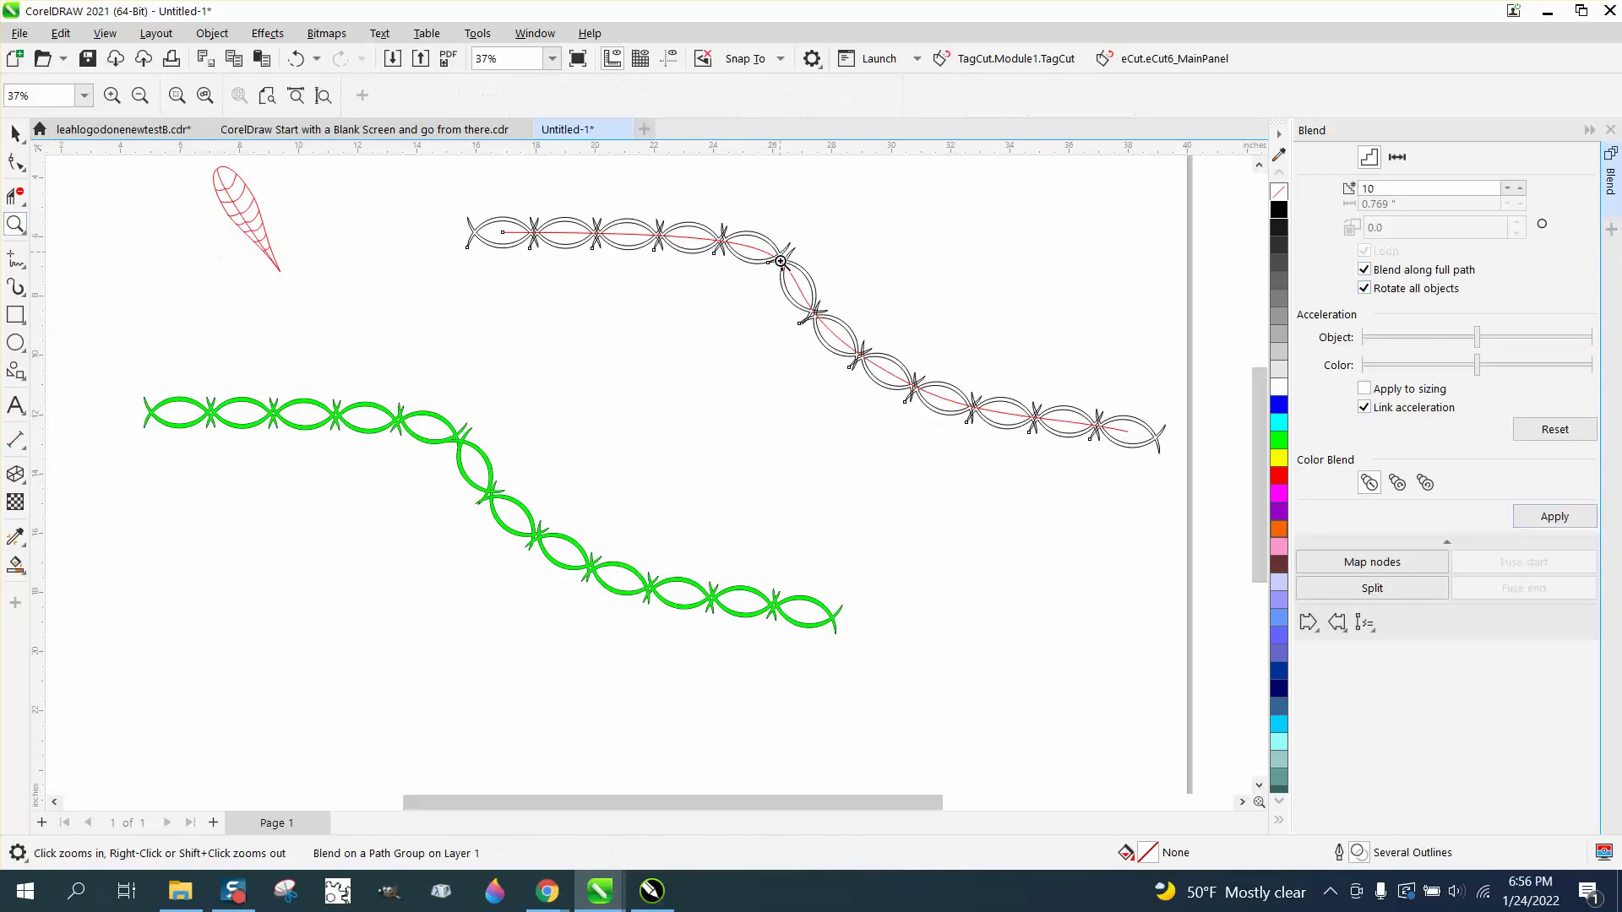
pyautogui.click(896, 363)
pyautogui.scroll(-6, 895, 363)
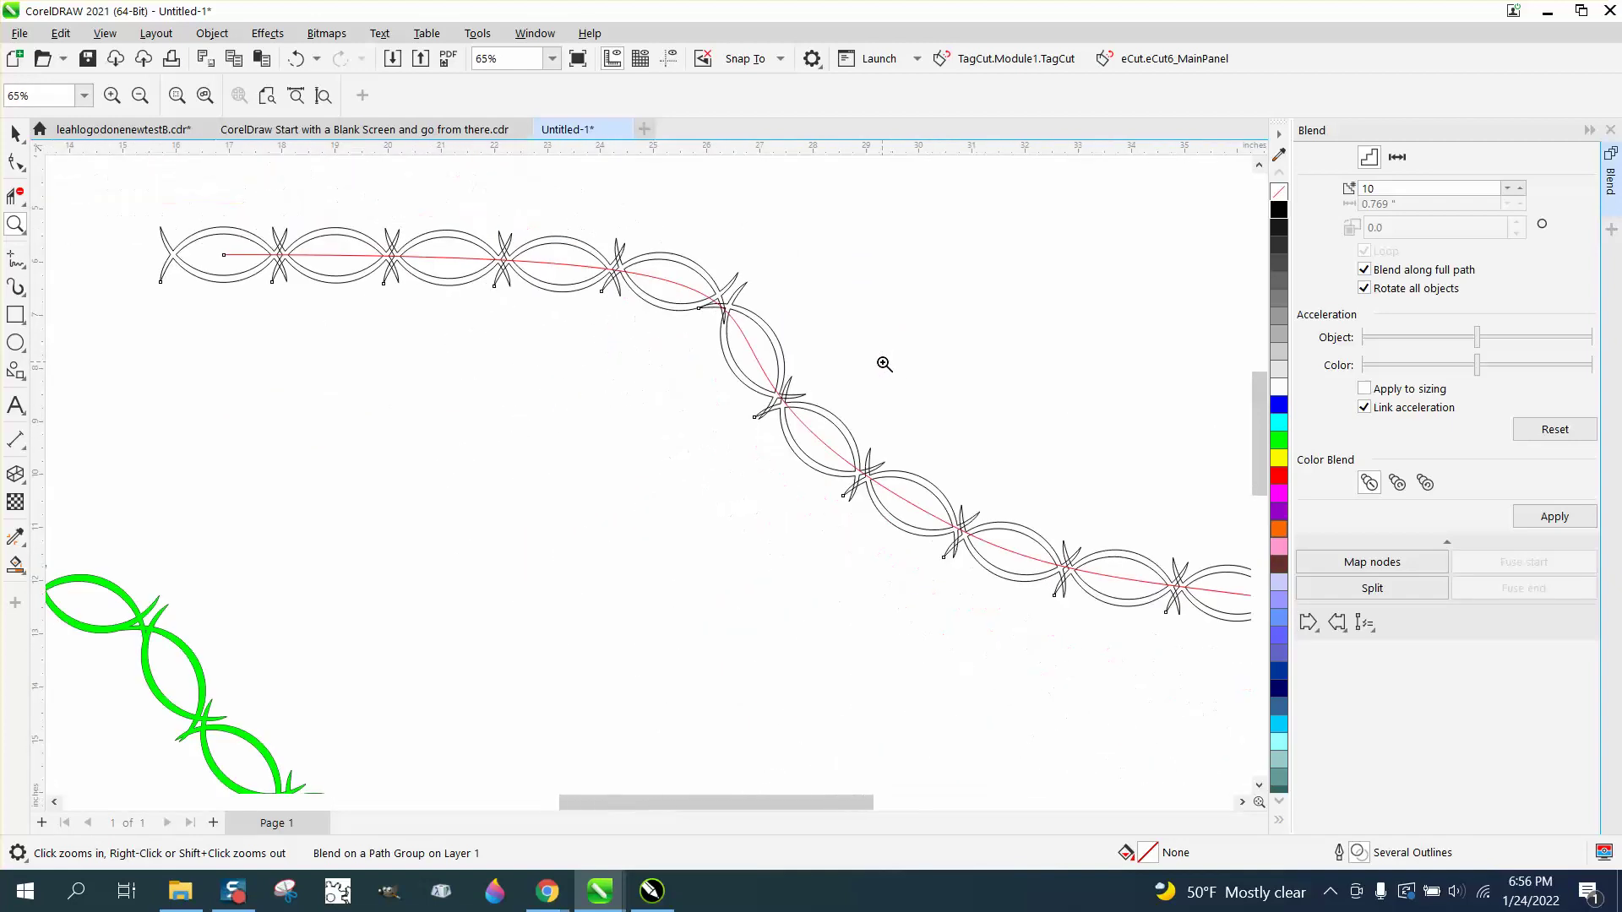
# - Break the blend apart from its path and move the red curve down away from the chain
pyautogui.click(16, 132)
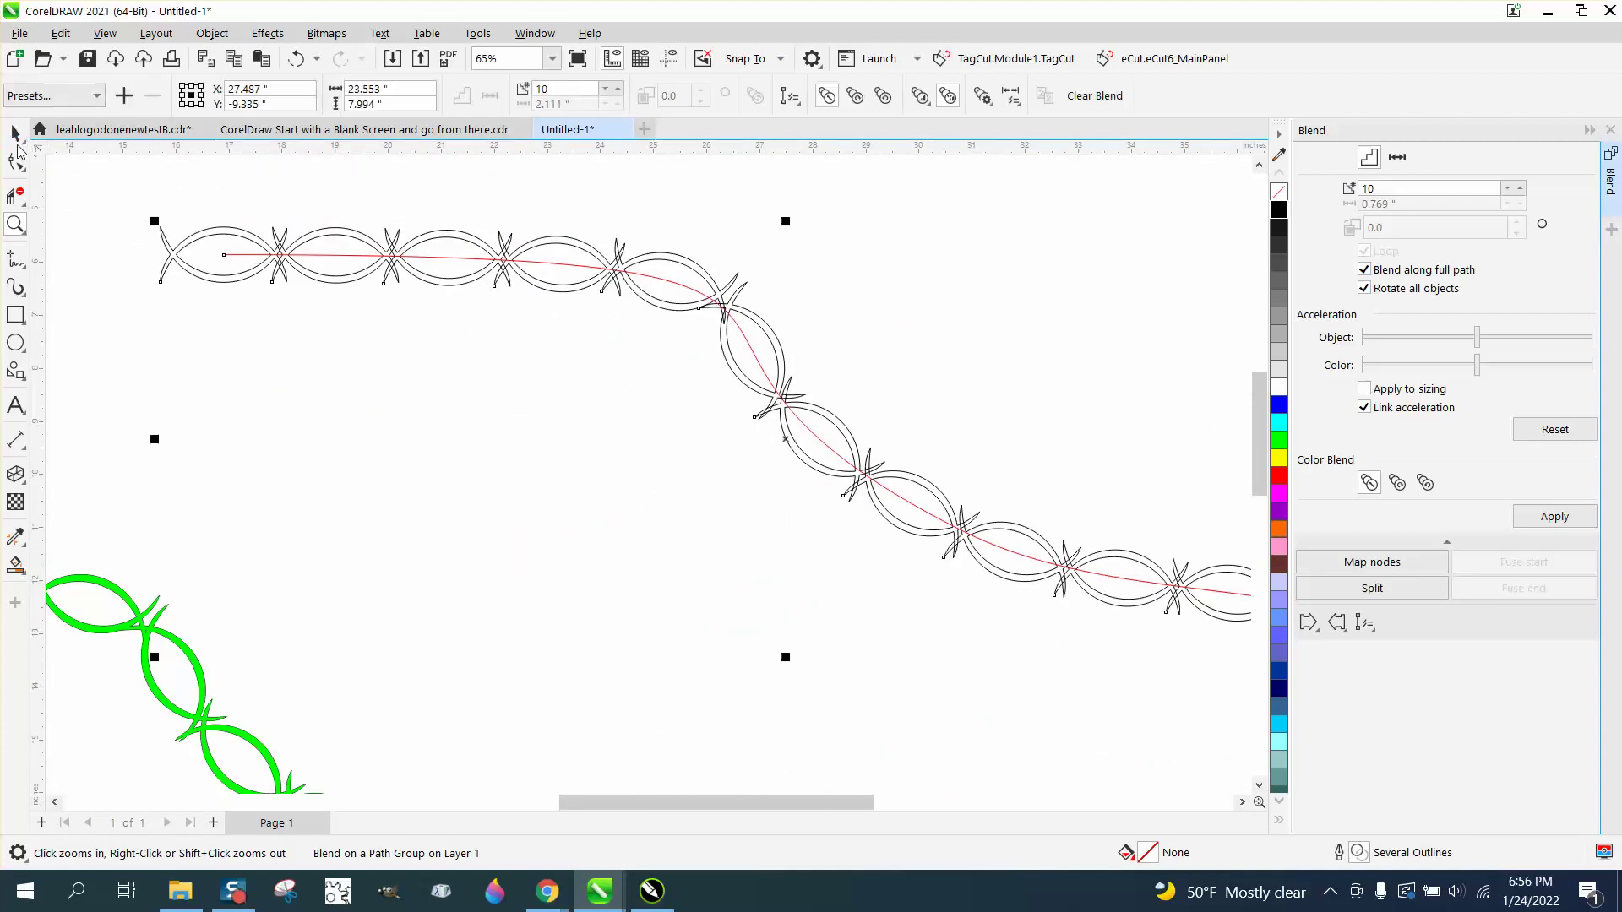
pyautogui.click(212, 33)
pyautogui.click(270, 486)
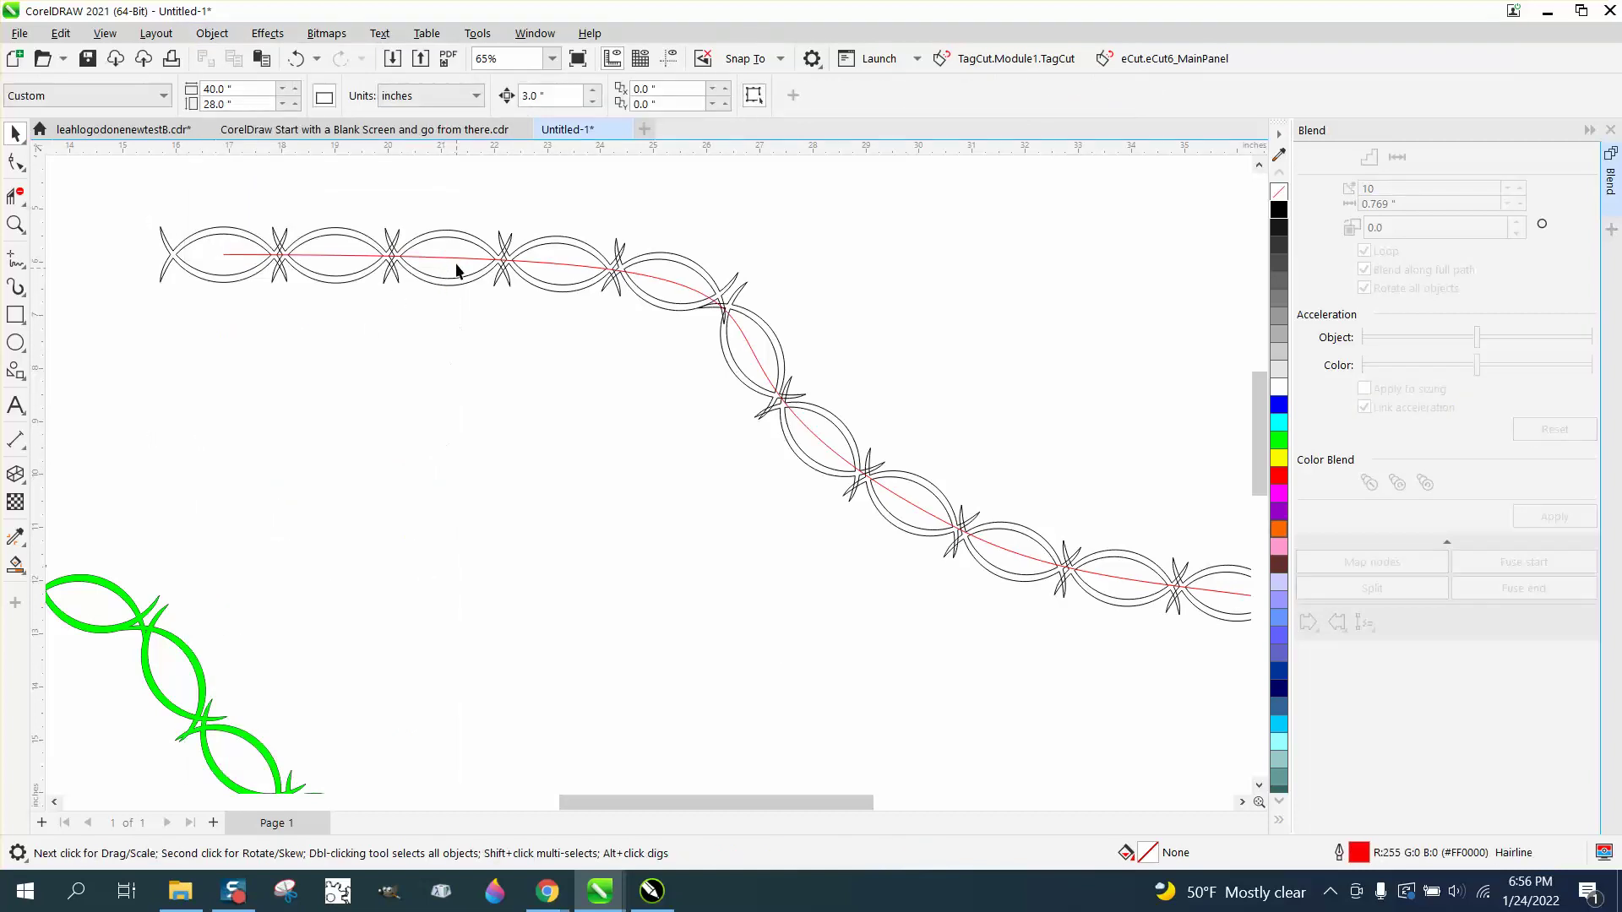
pyautogui.moveTo(457, 266); pyautogui.dragTo(432, 675)
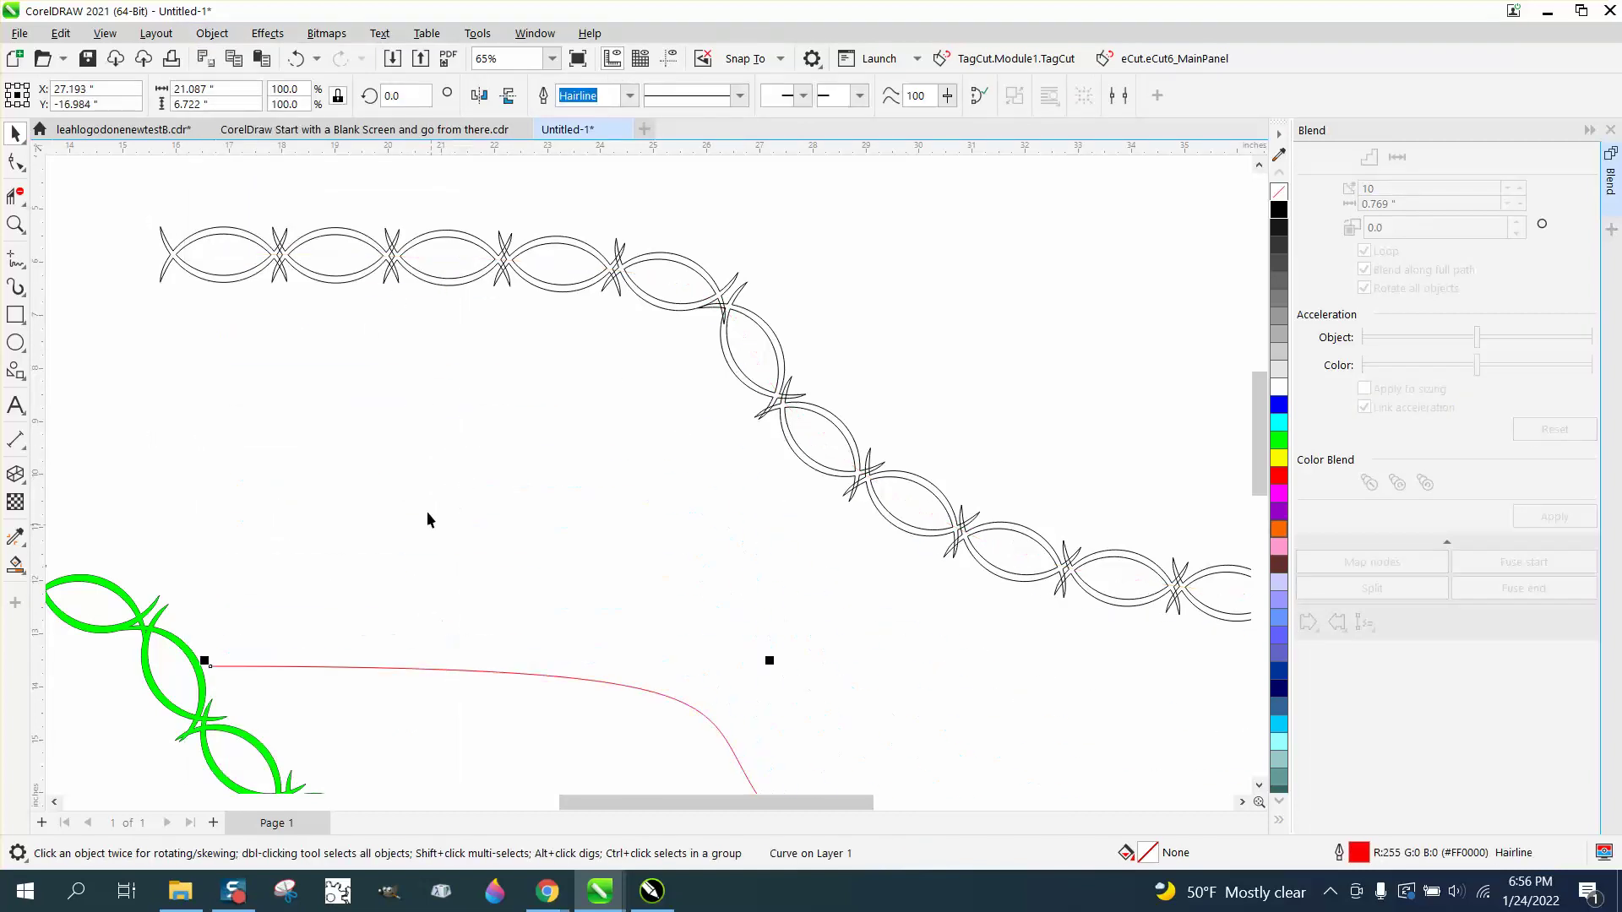
pyautogui.scroll(-2, 428, 510)
# - Select the whole chain and ungroup it into twelve separate pieces
pyautogui.click(414, 376)
pyautogui.click(428, 365)
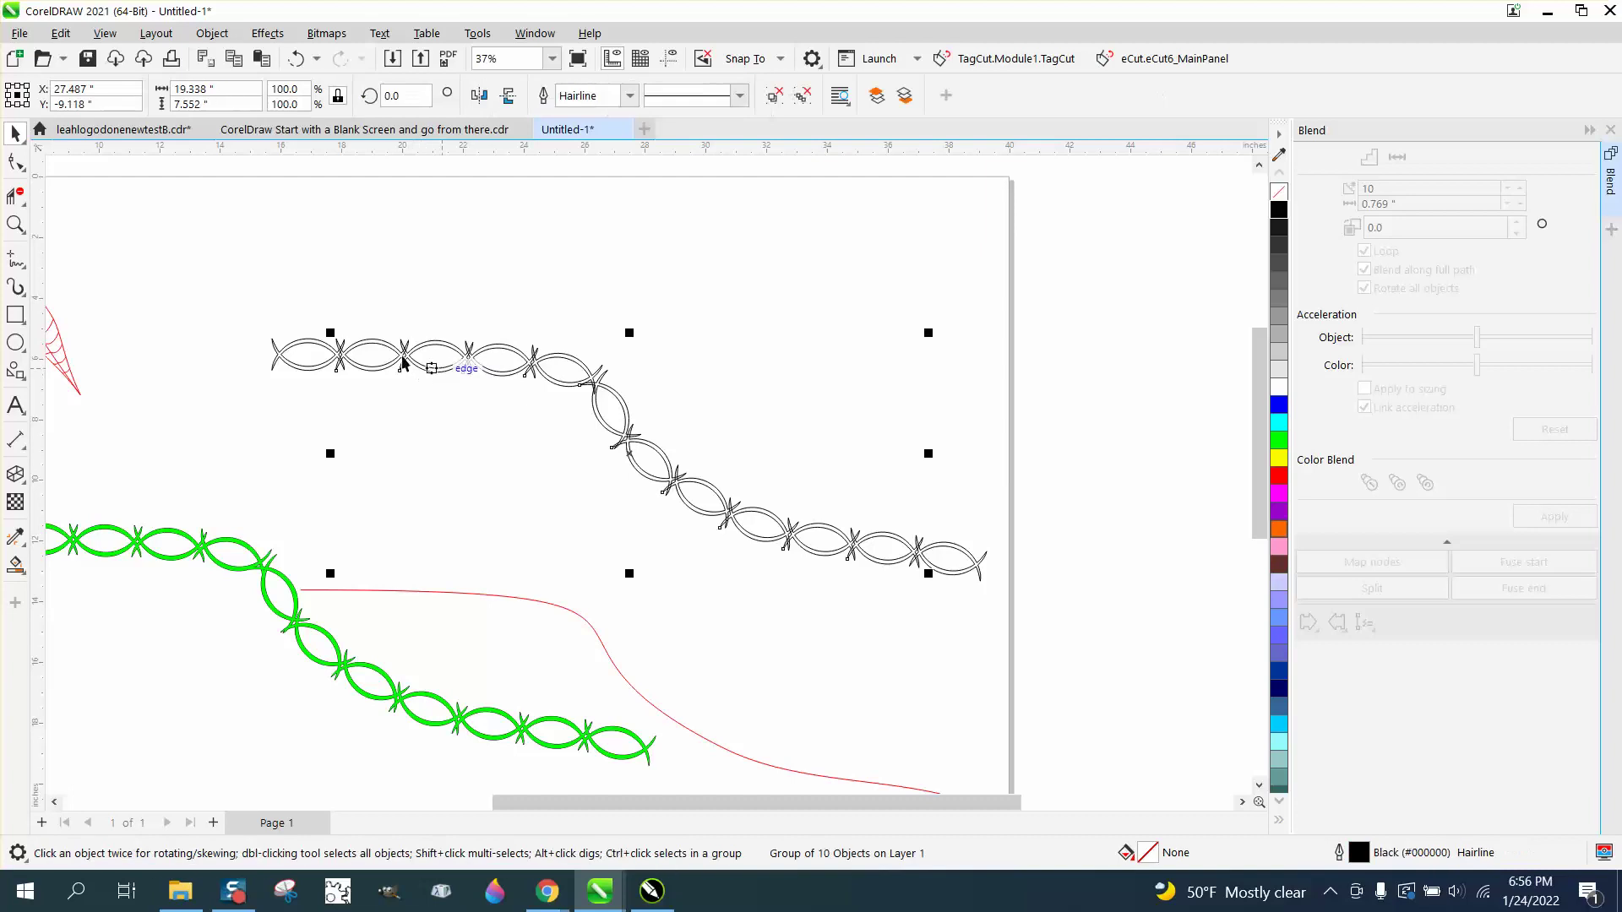
pyautogui.moveTo(216, 298); pyautogui.dragTo(986, 625)
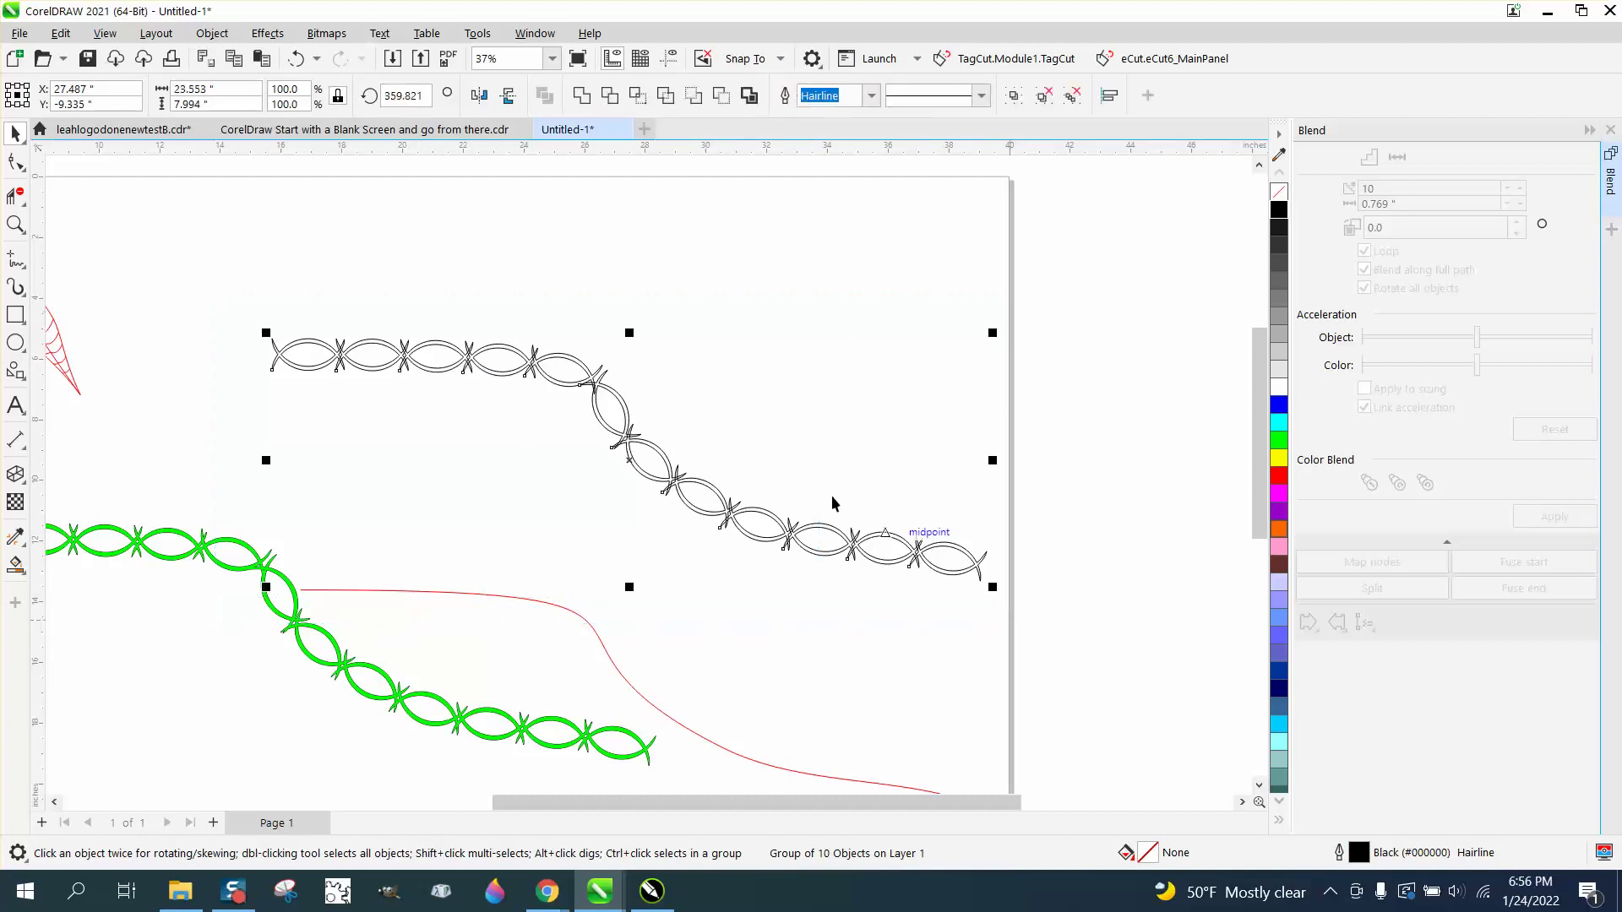
pyautogui.rightClick(568, 380)
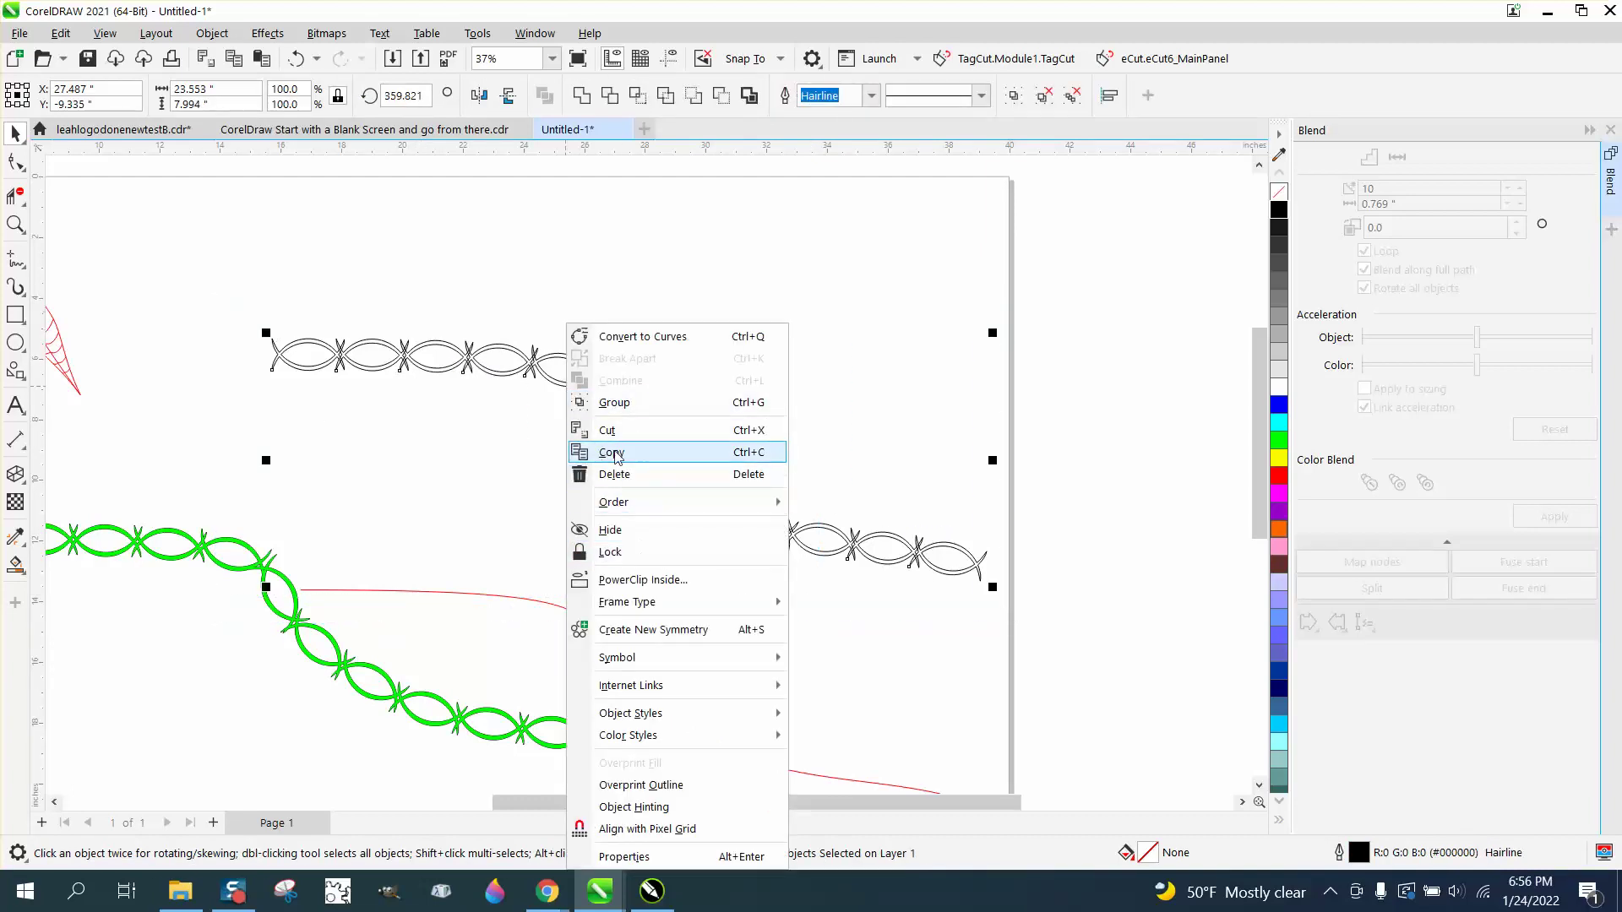
pyautogui.click(212, 33)
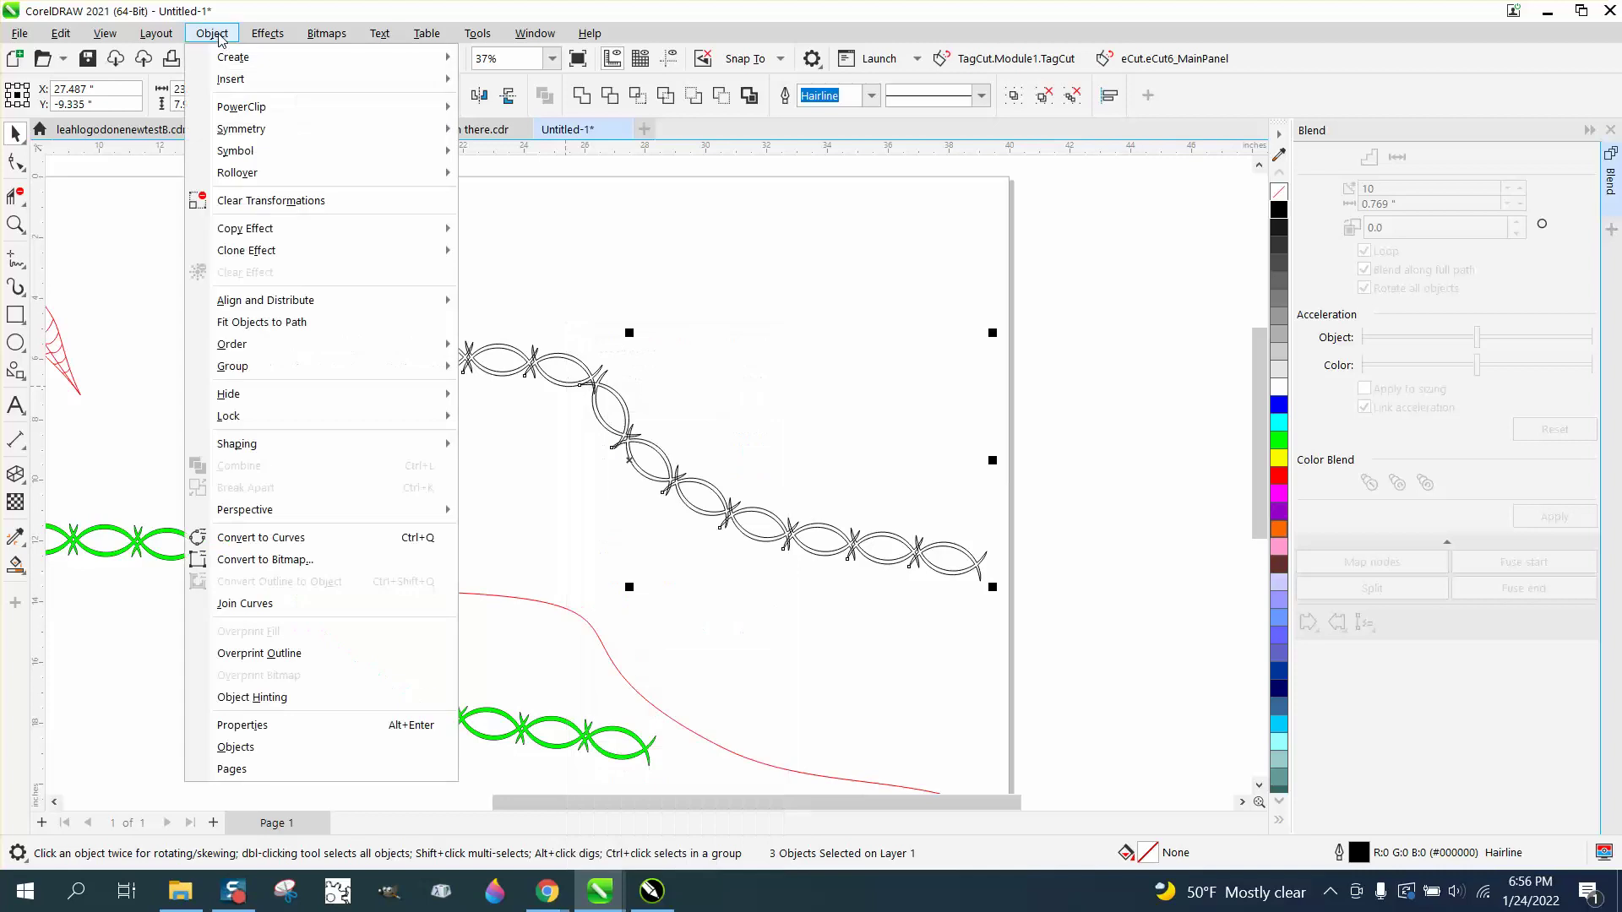
pyautogui.moveTo(288, 372)
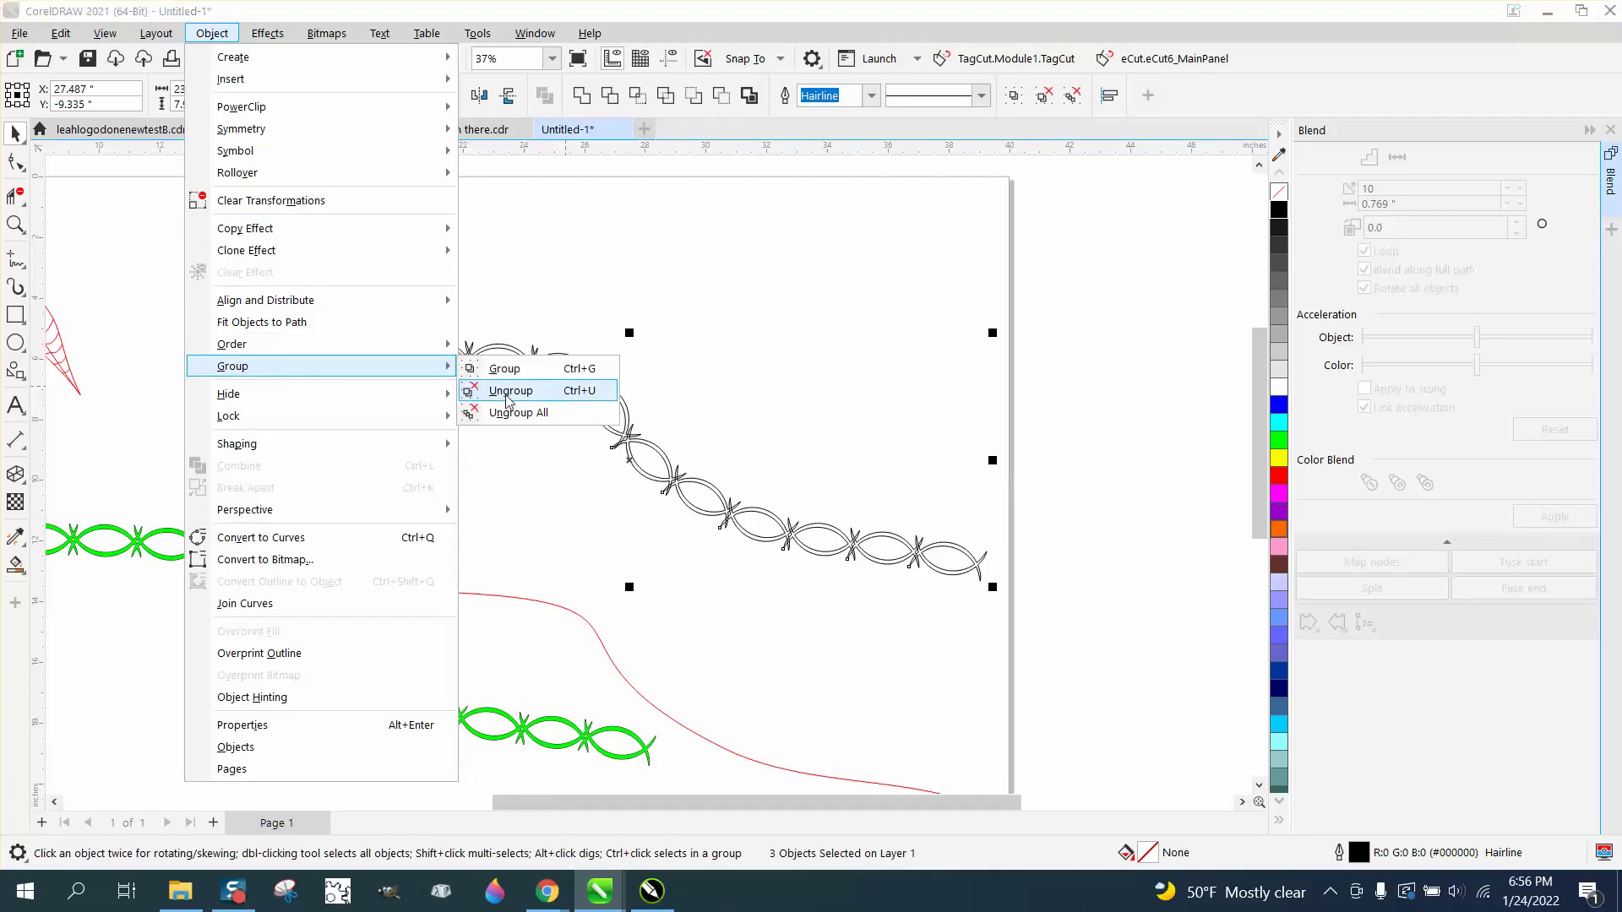
pyautogui.click(508, 394)
pyautogui.moveTo(224, 275); pyautogui.dragTo(1029, 592)
# - Weld the chain pieces into one curve, fill it bright green, and move it up and right
pyautogui.click(583, 94)
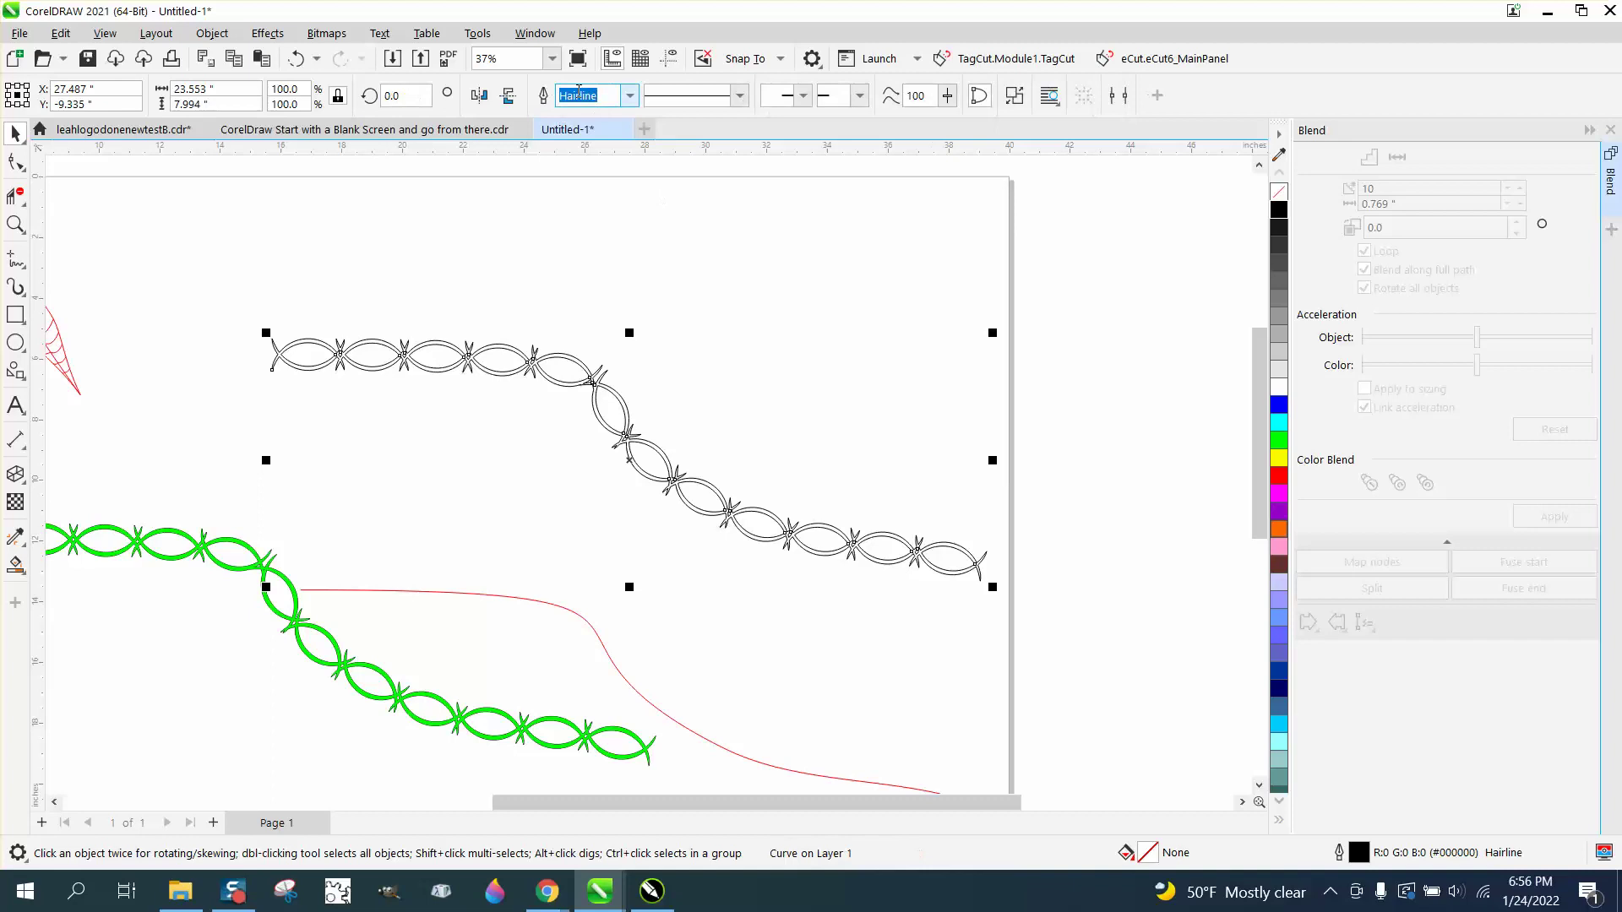
pyautogui.click(15, 564)
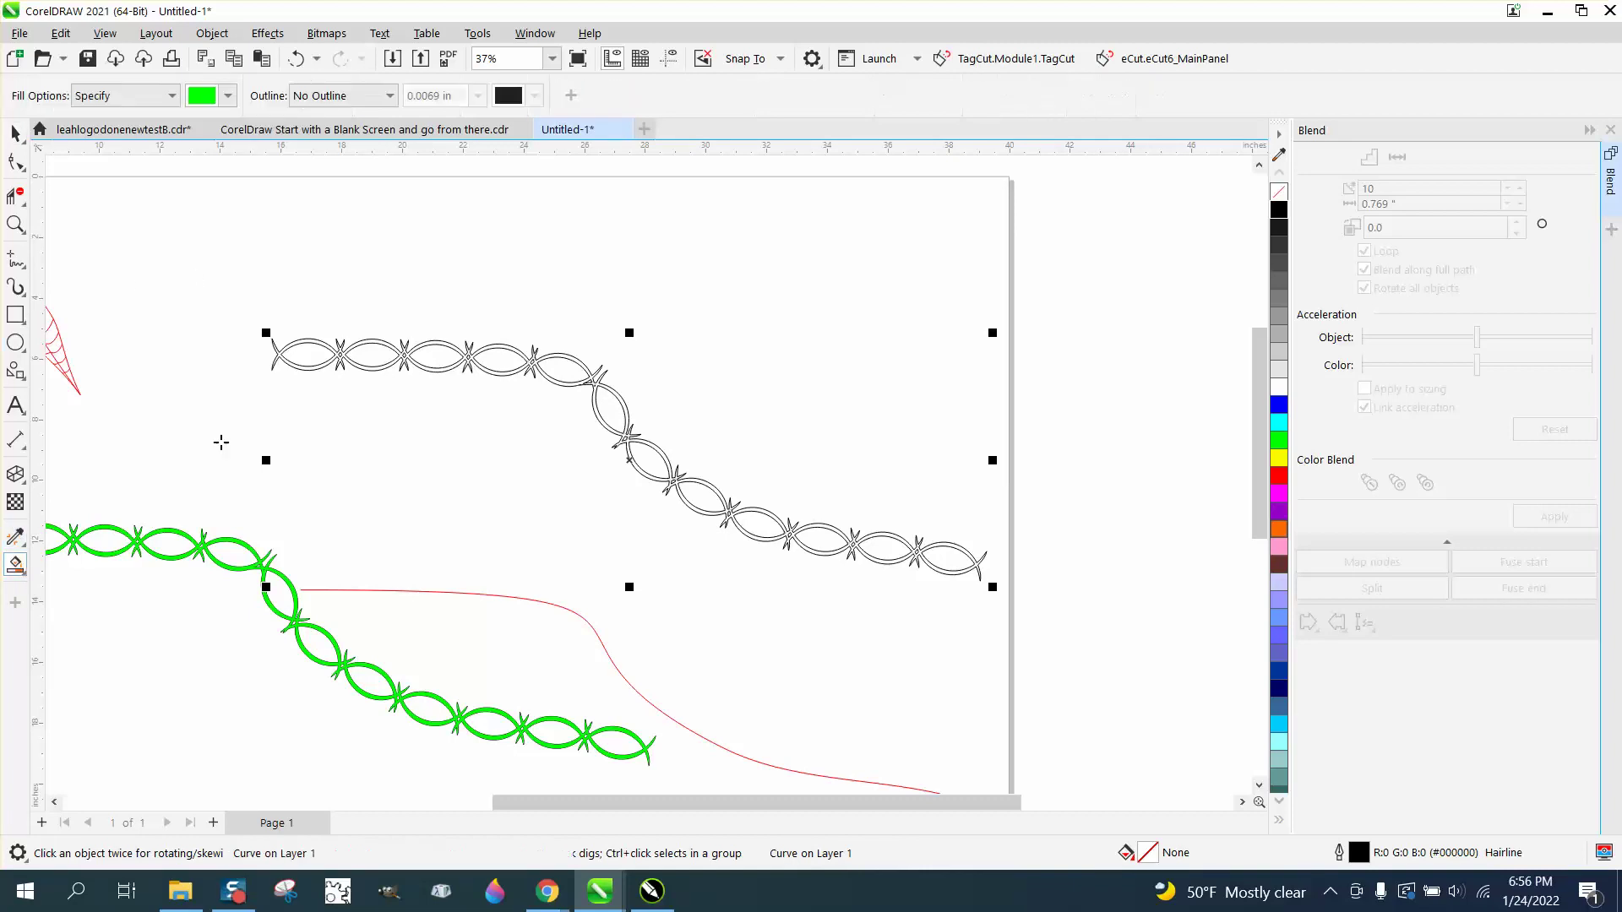
pyautogui.click(315, 341)
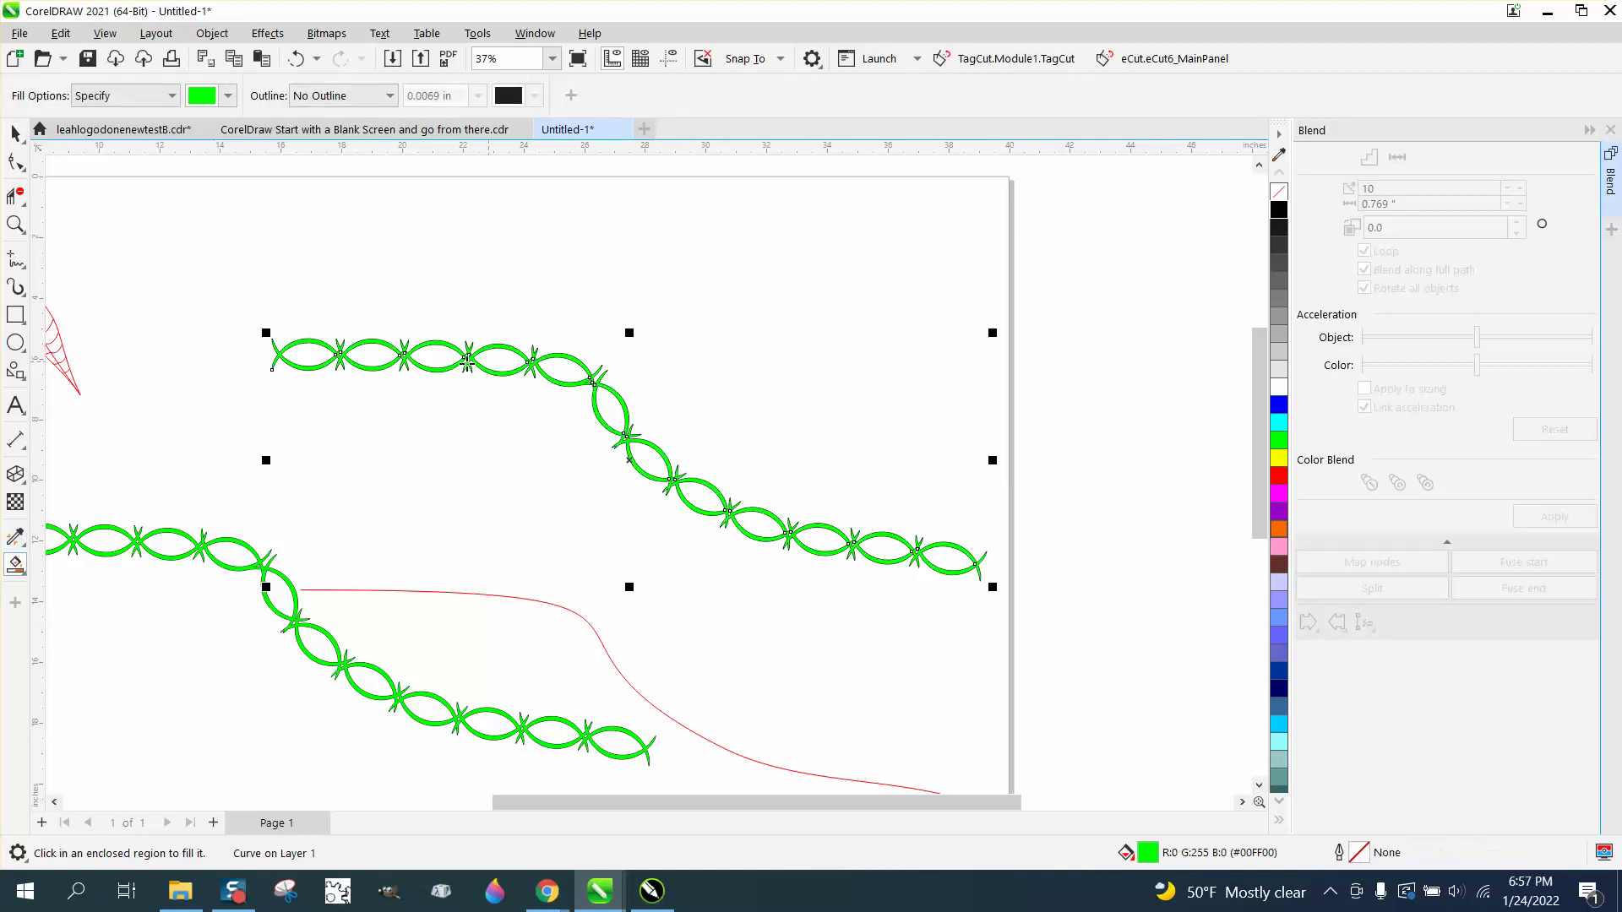
pyautogui.click(15, 132)
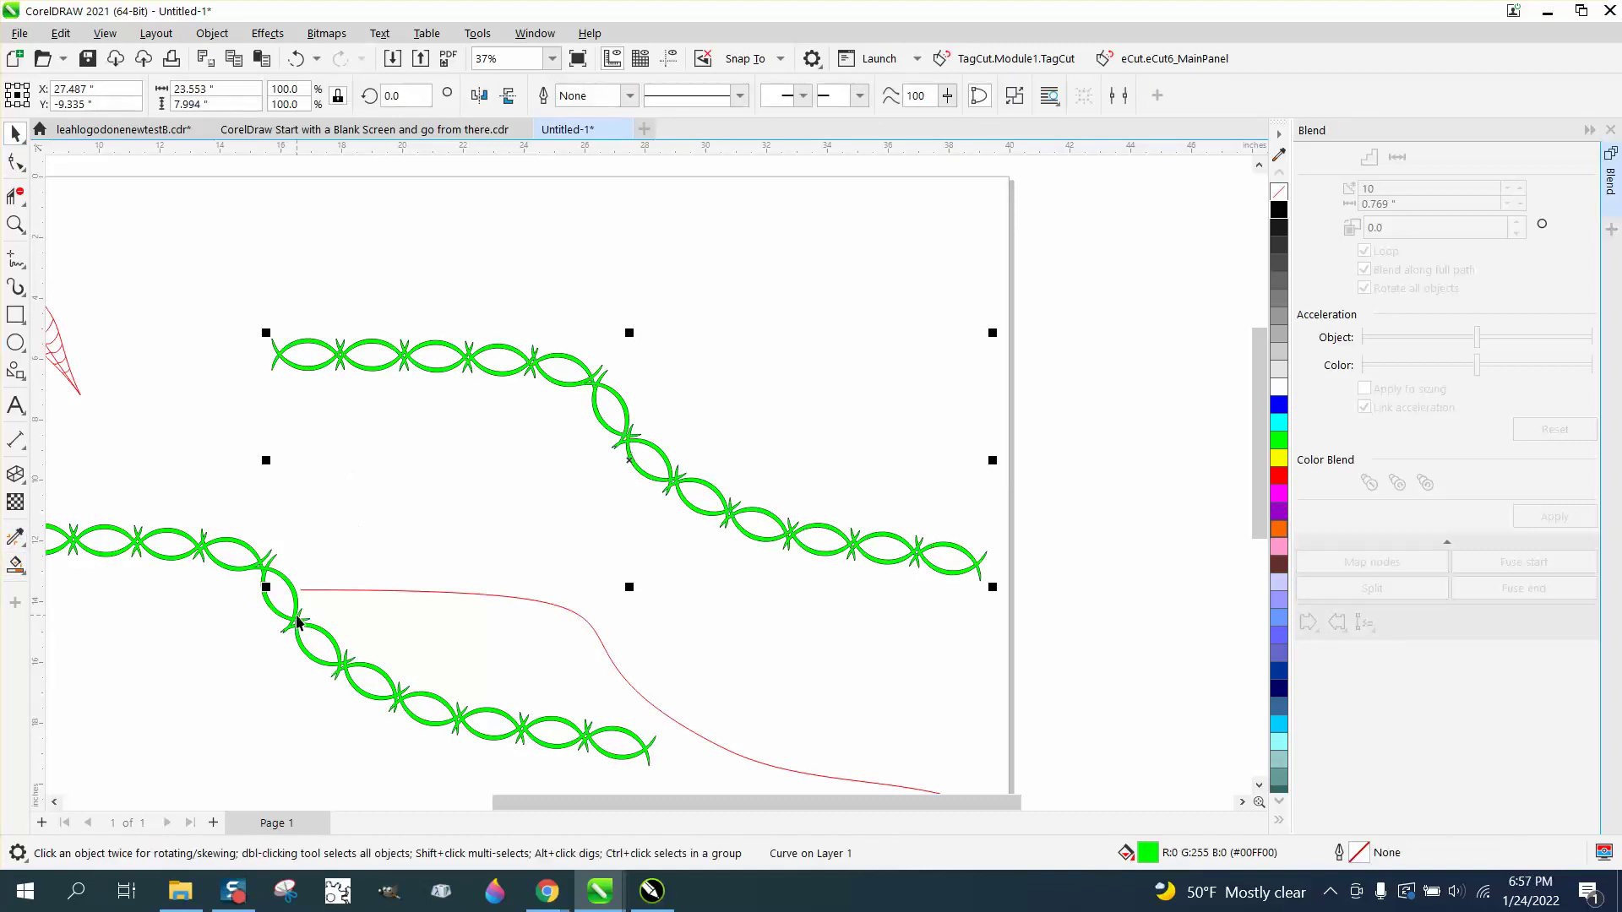
pyautogui.moveTo(630, 437); pyautogui.dragTo(662, 390)
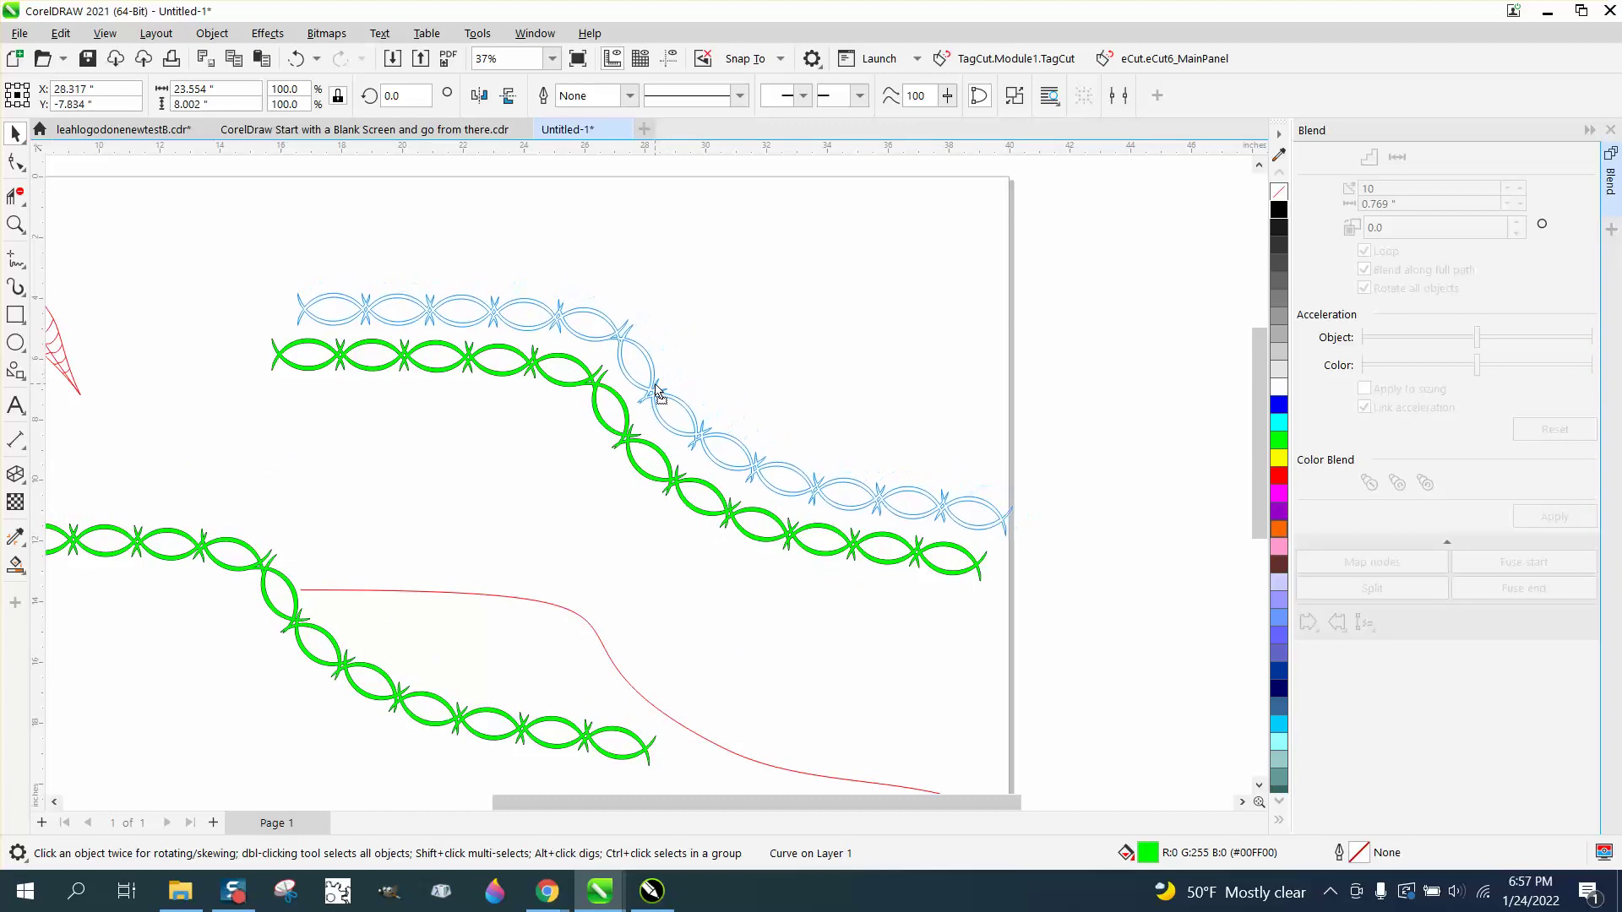
# - Zoom in to inspect the green chain, then drag the grey chain up beneath the green chains
pyautogui.click(658, 392)
pyautogui.click(15, 224)
pyautogui.moveTo(576, 307); pyautogui.dragTo(715, 458)
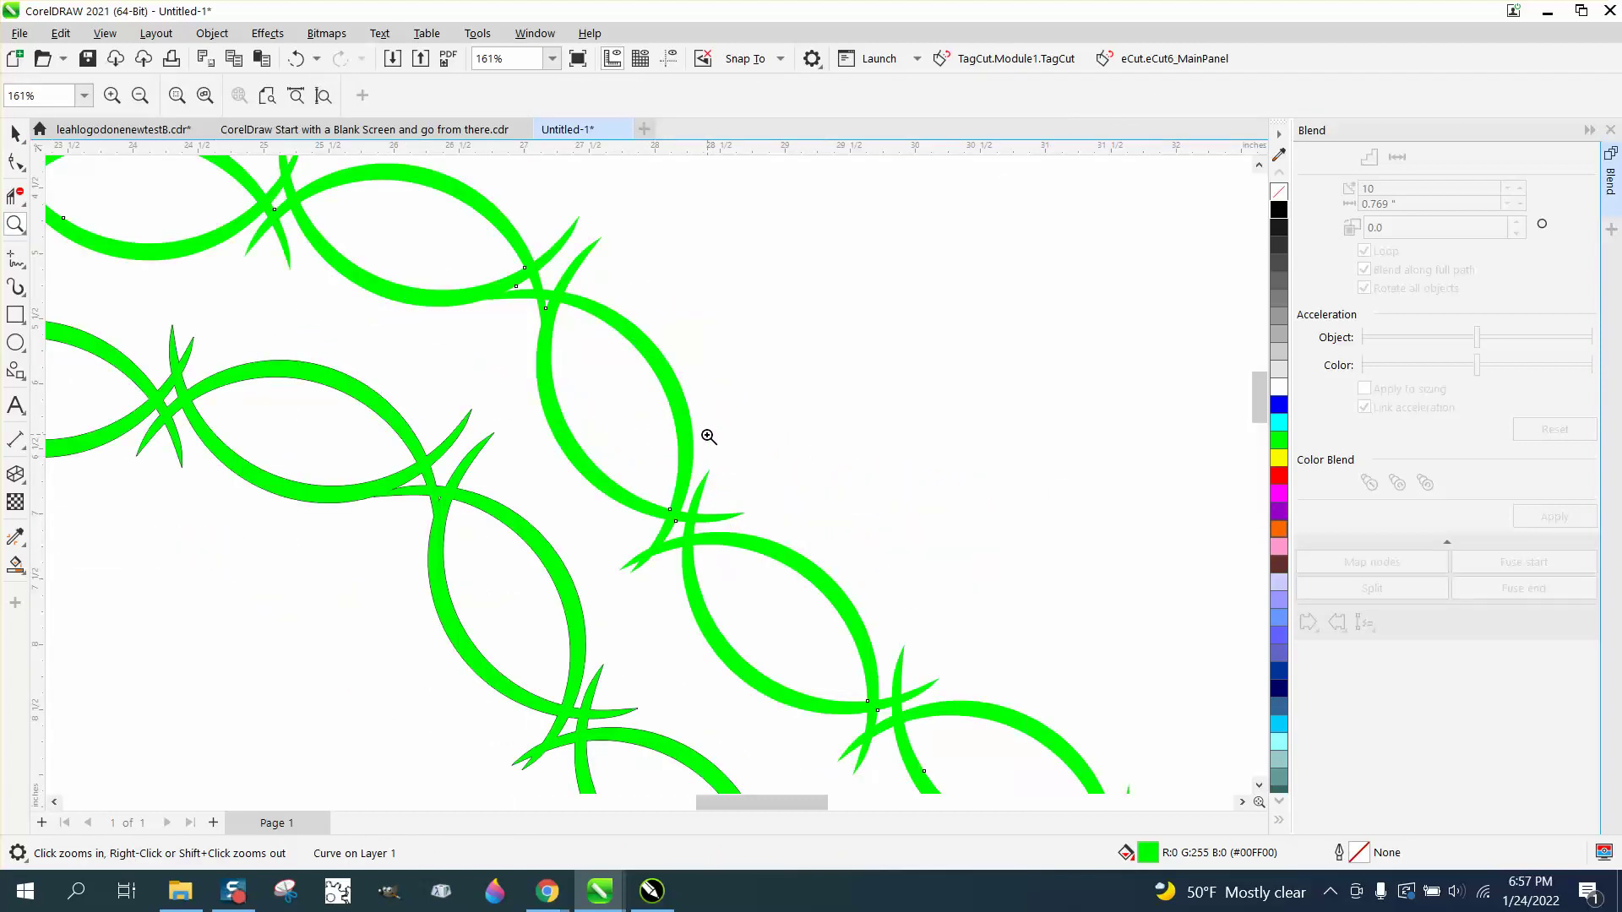
pyautogui.scroll(-4, 698, 415)
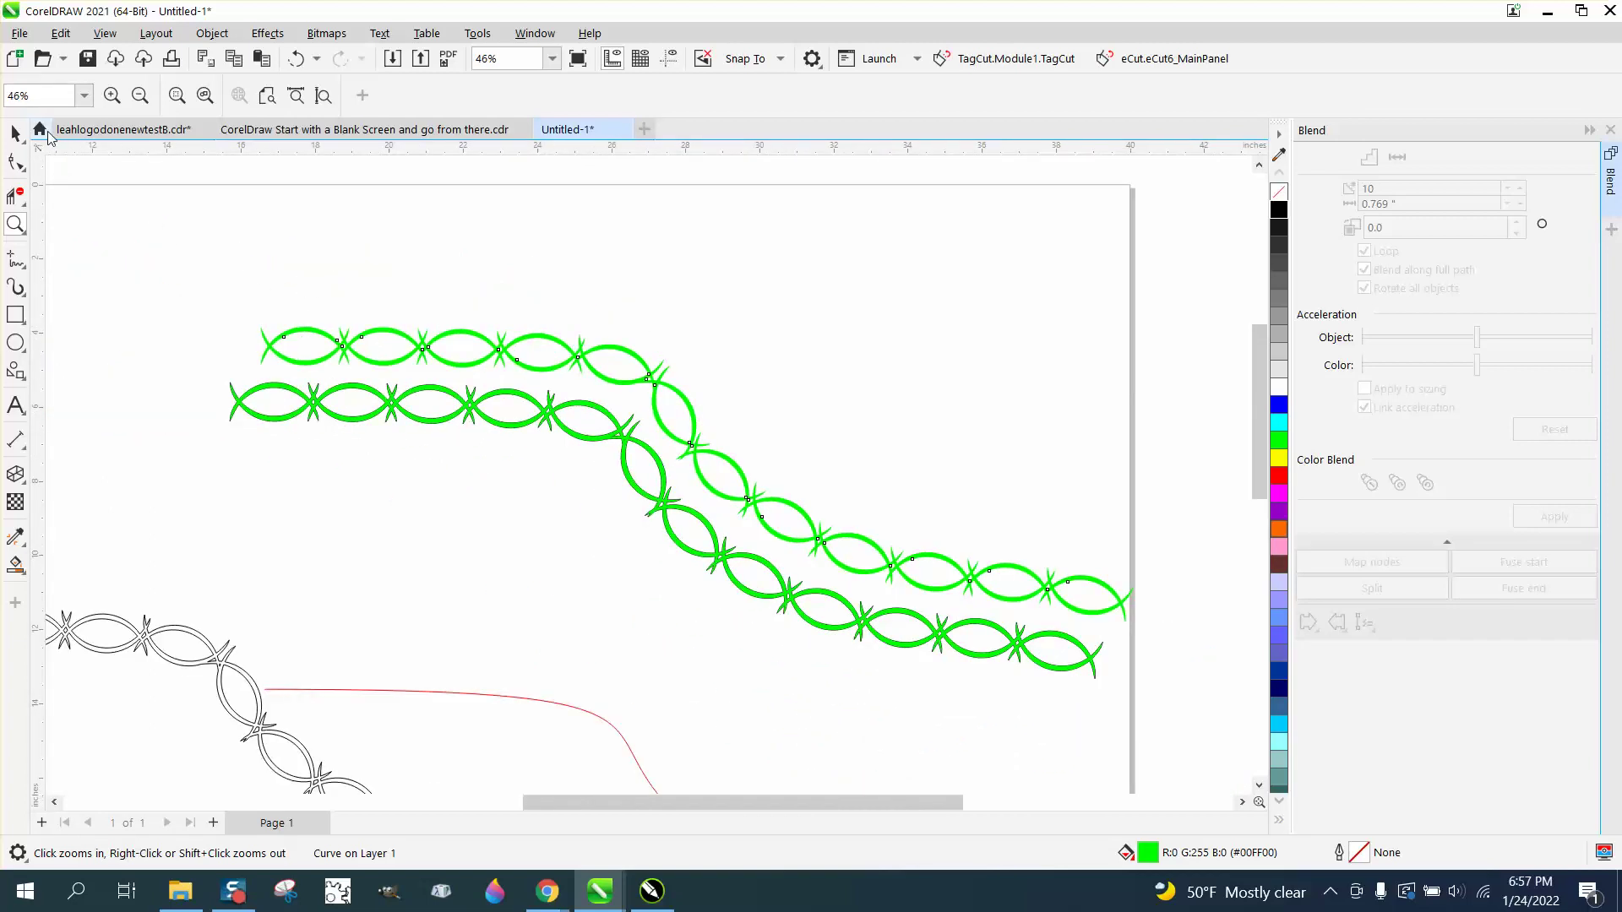
pyautogui.click(30, 134)
pyautogui.click(199, 307)
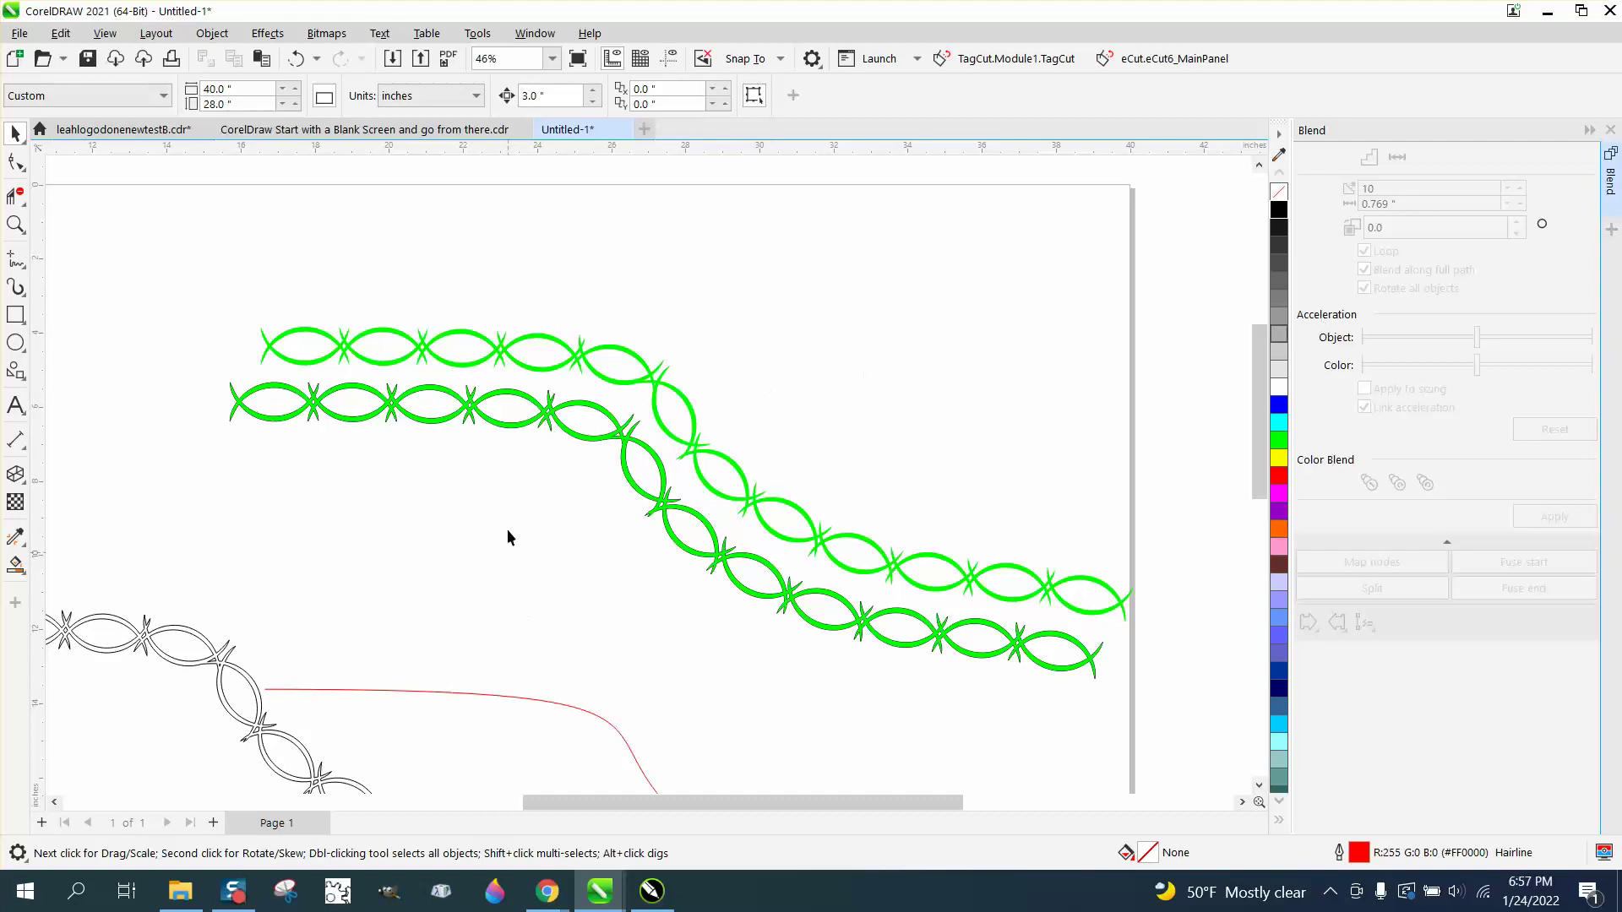
pyautogui.scroll(-2, 545, 522)
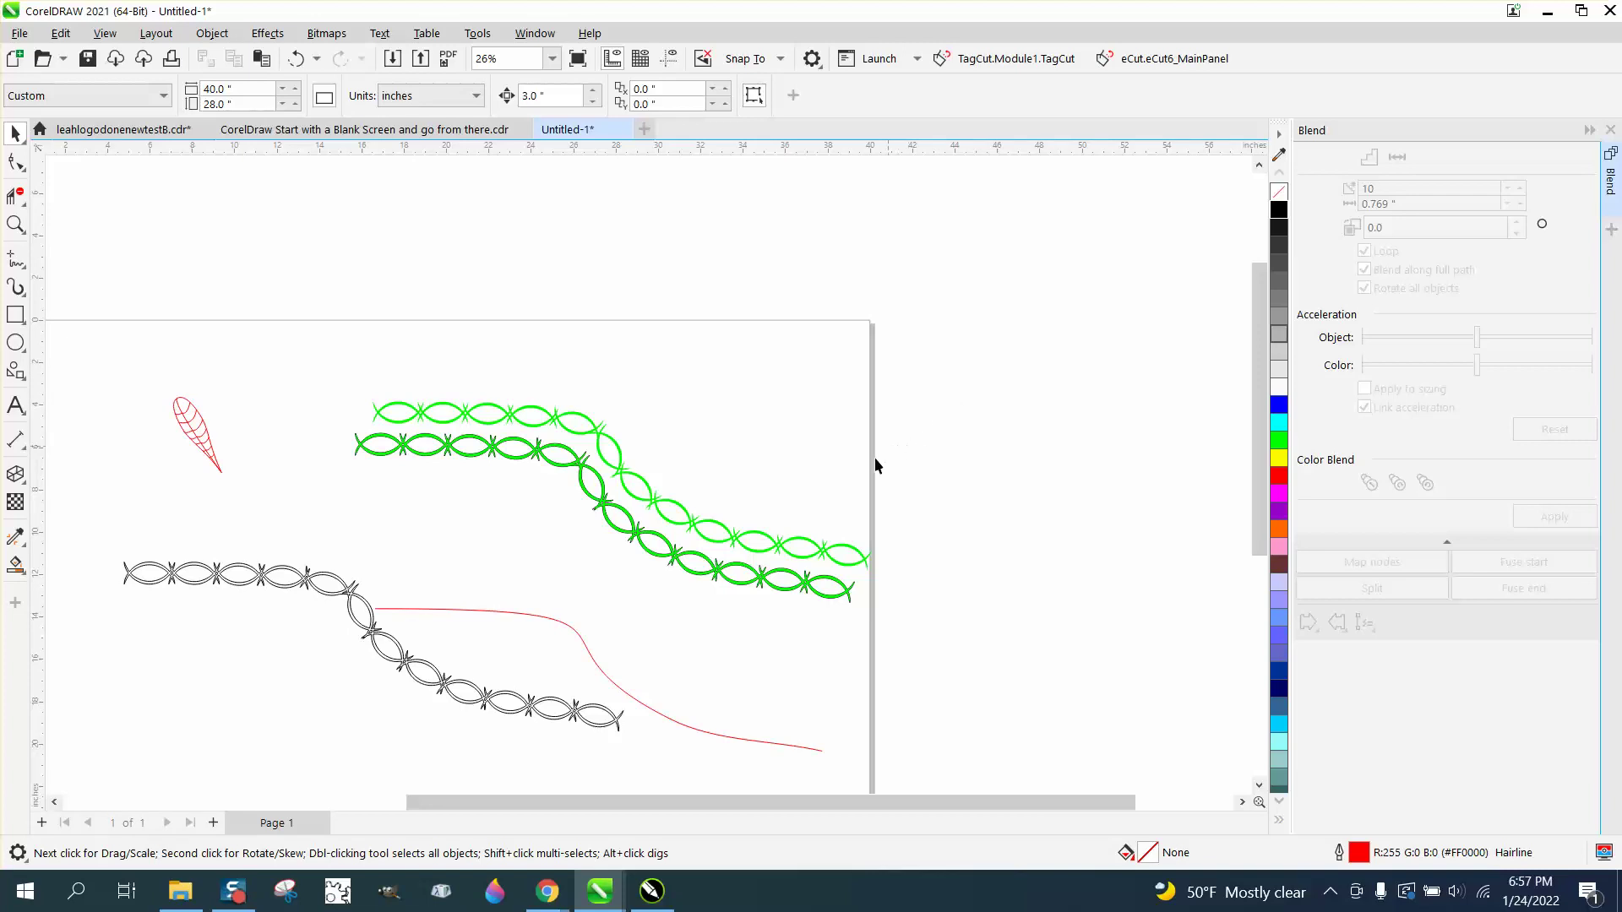
pyautogui.moveTo(617, 724); pyautogui.dragTo(853, 671)
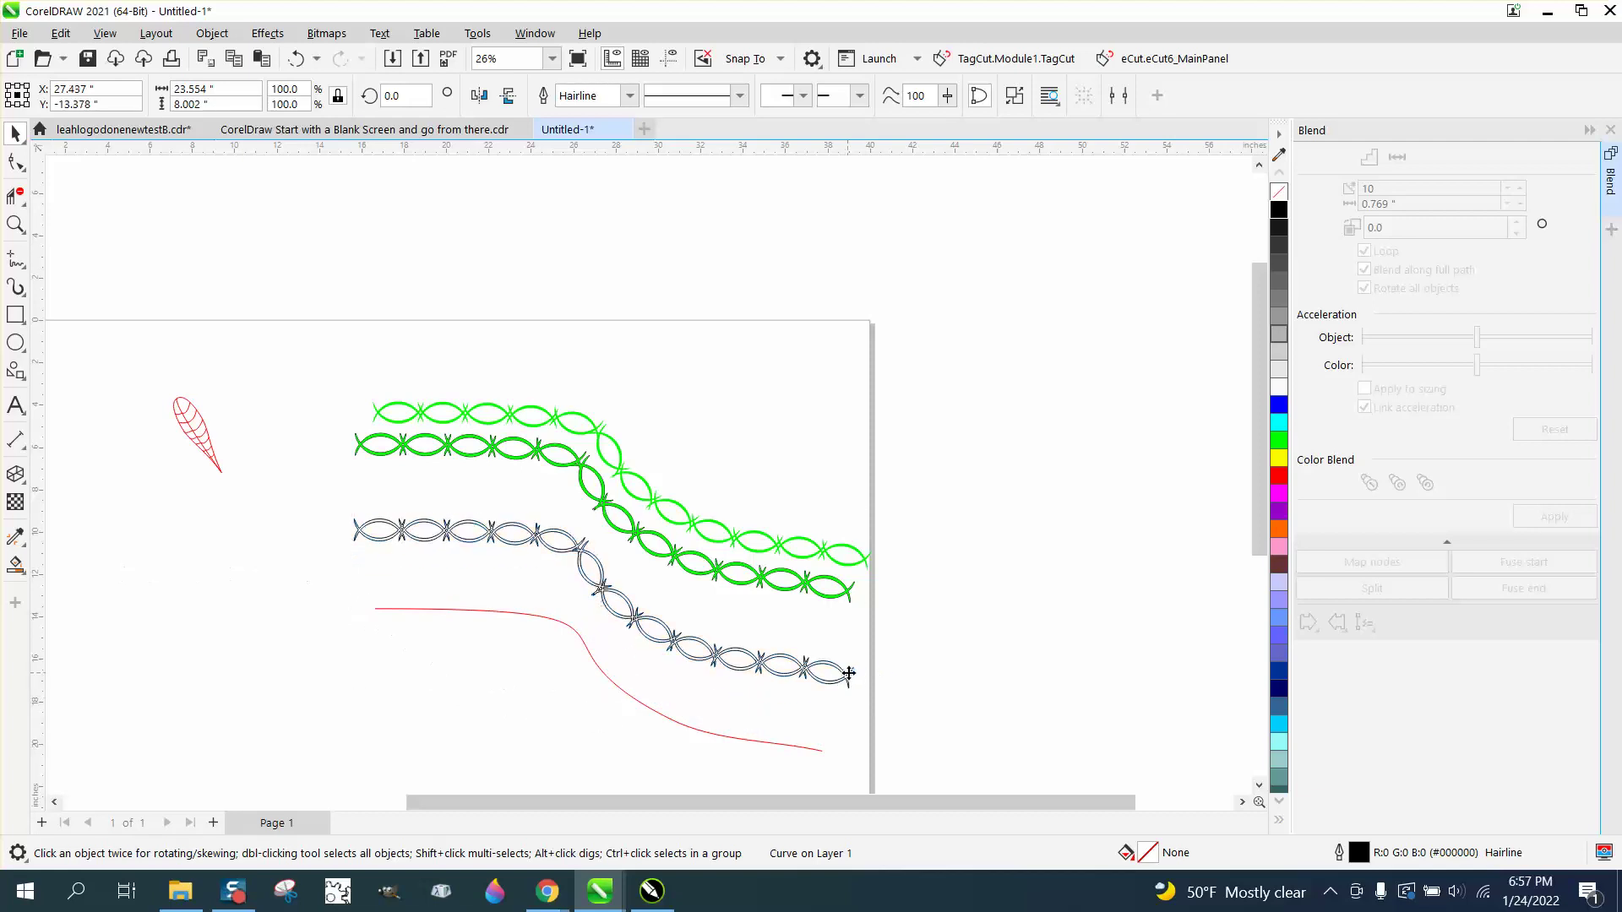